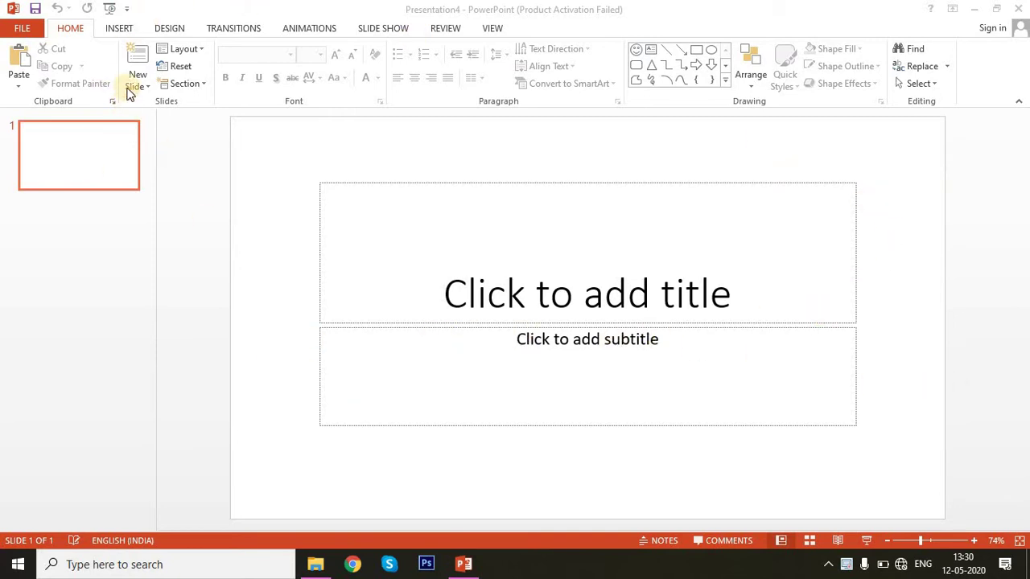
Step: Add six Title and Content slides to make seven in total, then select slide 1
{"action": "left_click", "coordinate": [135, 61]}
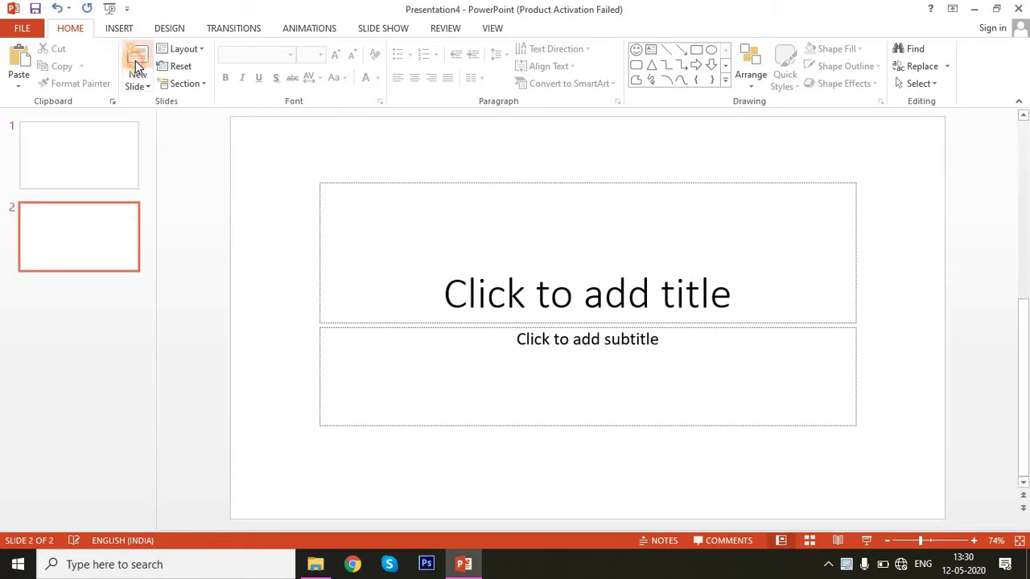
{"action": "left_click", "coordinate": [135, 60]}
{"action": "left_click", "coordinate": [135, 60]}
{"action": "left_click", "coordinate": [135, 61]}
{"action": "left_click", "coordinate": [135, 60]}
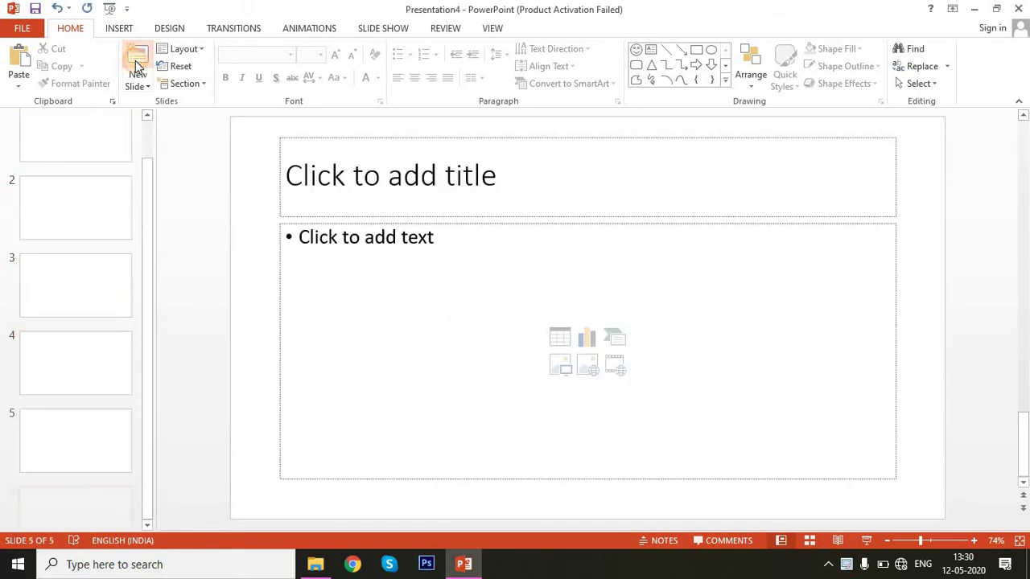
{"action": "left_click", "coordinate": [135, 61]}
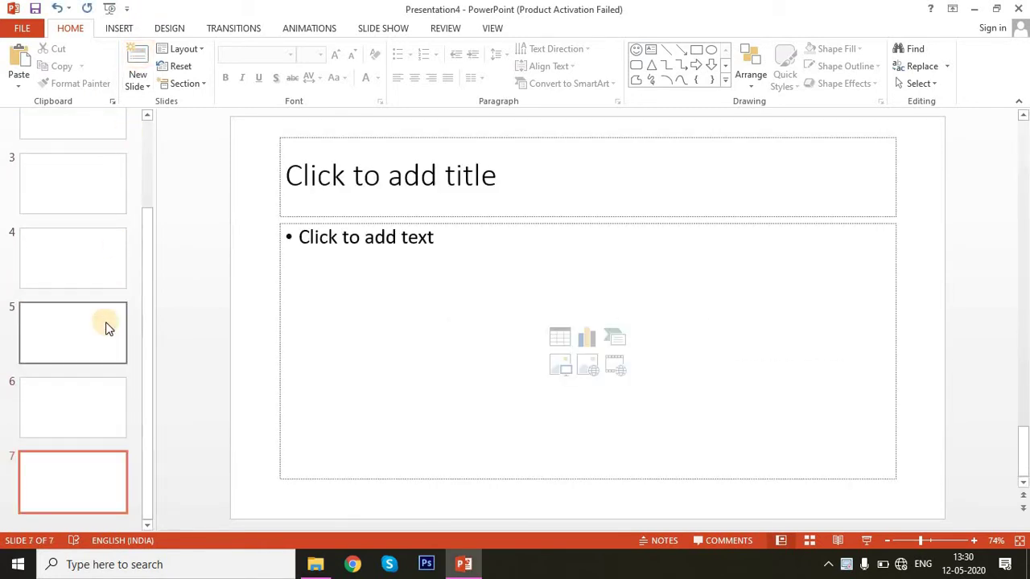
{"action": "scroll", "coordinate": [106, 322], "scroll_direction": "up", "scroll_amount": 3}
{"action": "scroll", "coordinate": [105, 322], "scroll_direction": "down", "scroll_amount": 3}
{"action": "scroll", "coordinate": [106, 322], "scroll_direction": "up", "scroll_amount": 3}
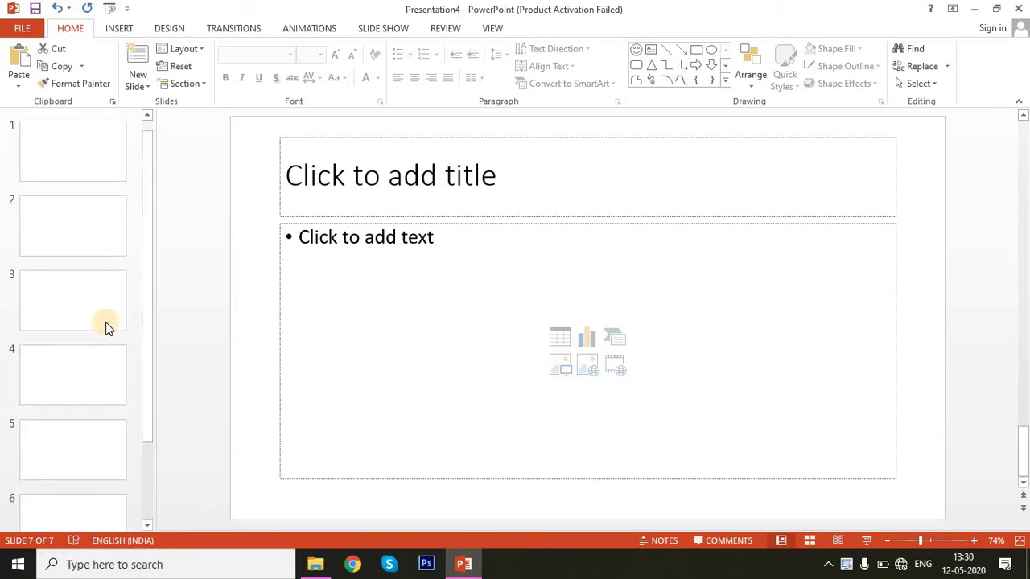
{"action": "left_click", "coordinate": [102, 166]}
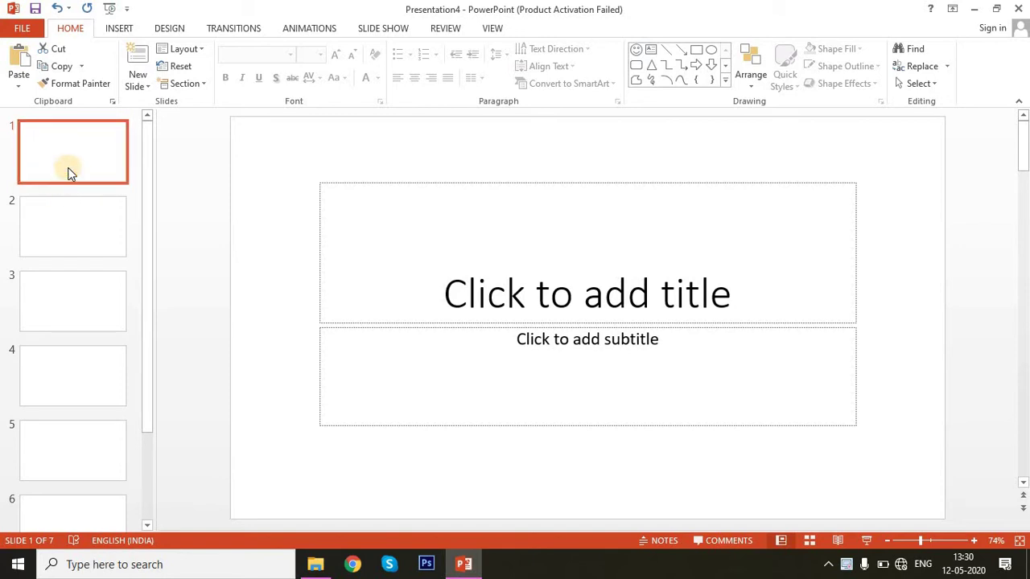
Step: Tick Slide number in the Header and Footer dialog and apply it to all slides
{"action": "left_click", "coordinate": [118, 30]}
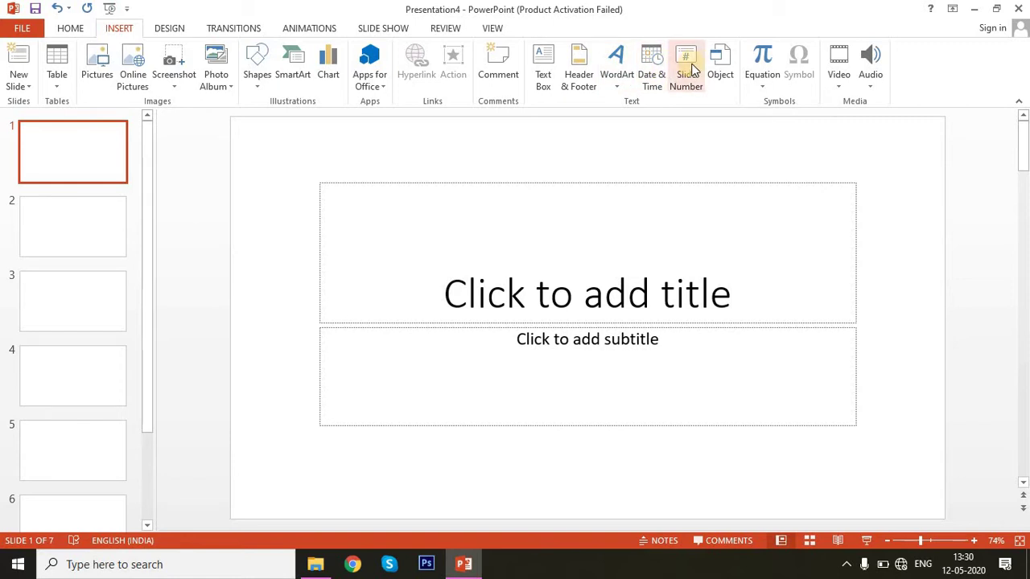
{"action": "left_click", "coordinate": [690, 71]}
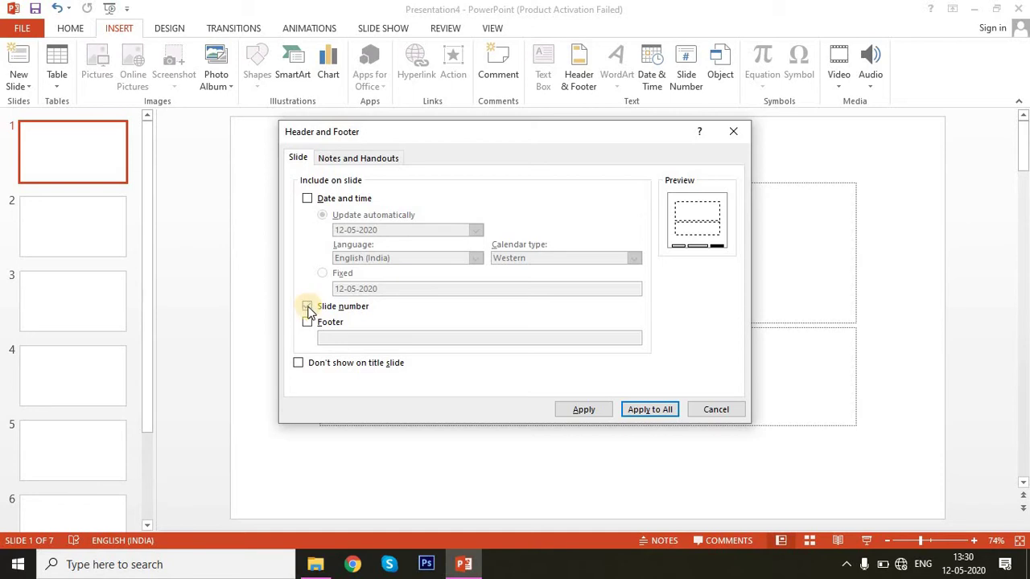
{"action": "left_click", "coordinate": [308, 307]}
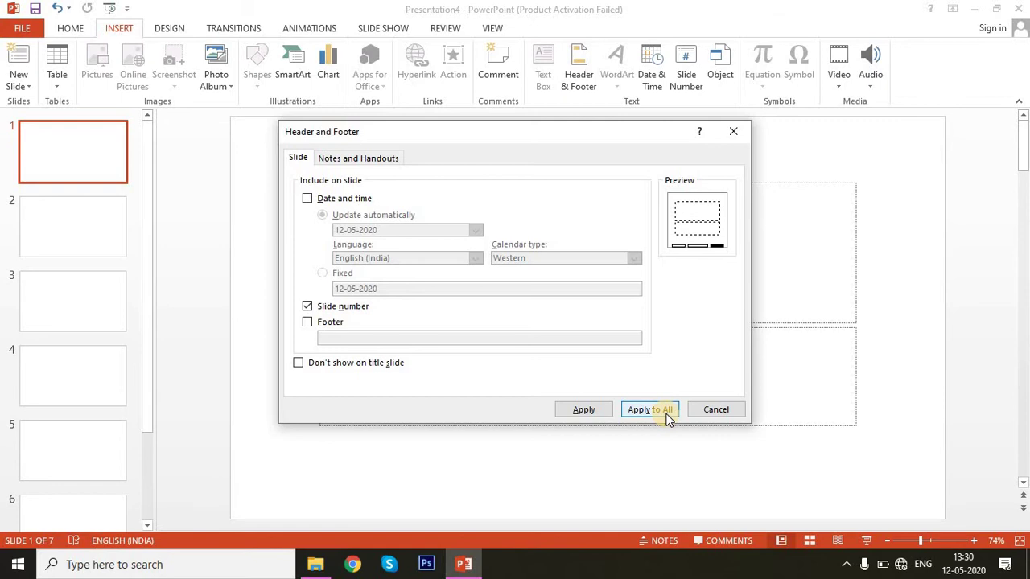
{"action": "left_click", "coordinate": [667, 414]}
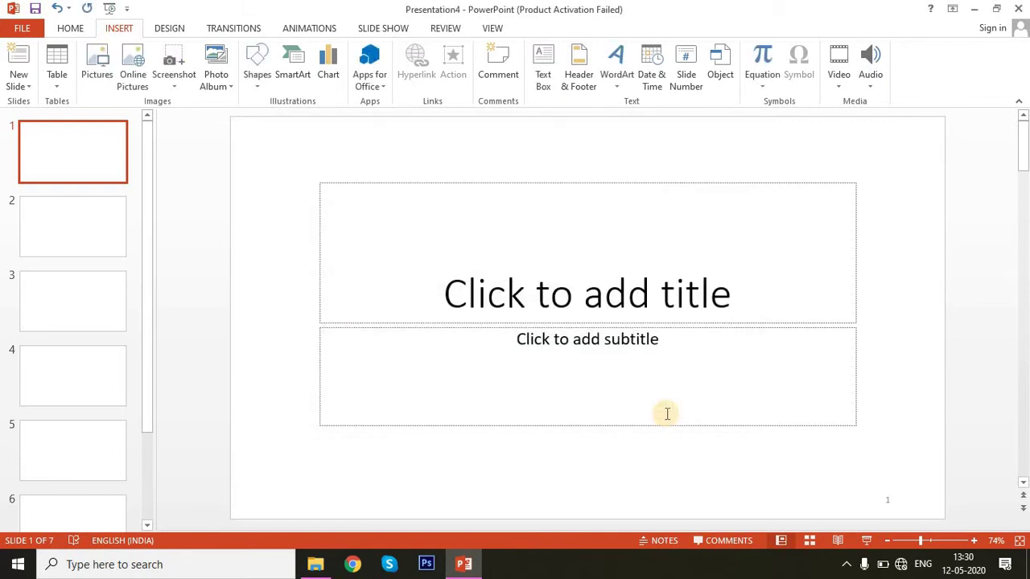
{"action": "scroll", "coordinate": [667, 414], "scroll_direction": "down", "scroll_amount": 1}
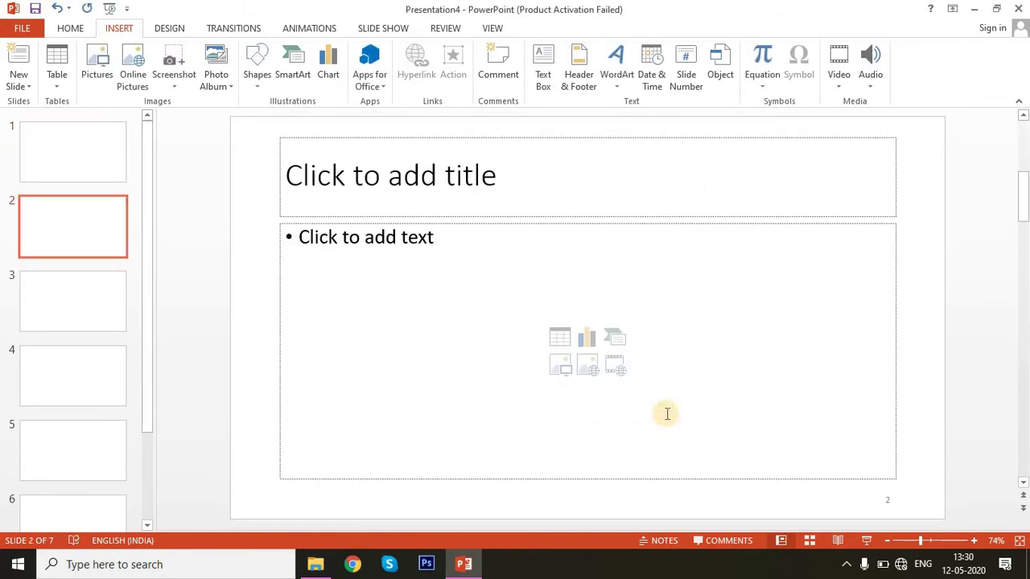
{"action": "scroll", "coordinate": [667, 414], "scroll_direction": "down", "scroll_amount": 1}
{"action": "scroll", "coordinate": [667, 414], "scroll_direction": "down", "scroll_amount": 1}
{"action": "scroll", "coordinate": [667, 414], "scroll_direction": "down", "scroll_amount": 1}
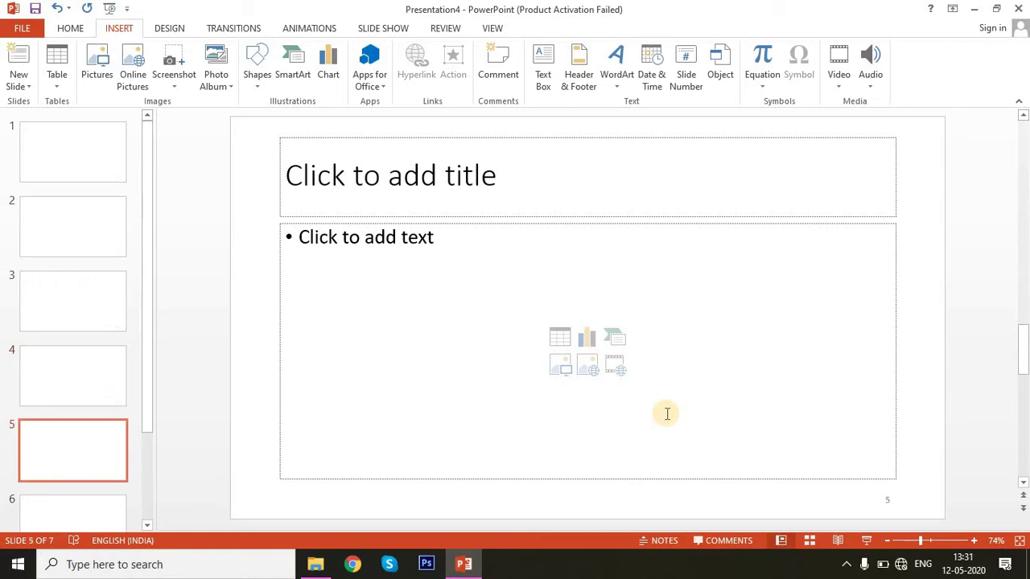
{"action": "scroll", "coordinate": [667, 414], "scroll_direction": "down", "scroll_amount": 1}
{"action": "scroll", "coordinate": [667, 413], "scroll_direction": "down", "scroll_amount": 1}
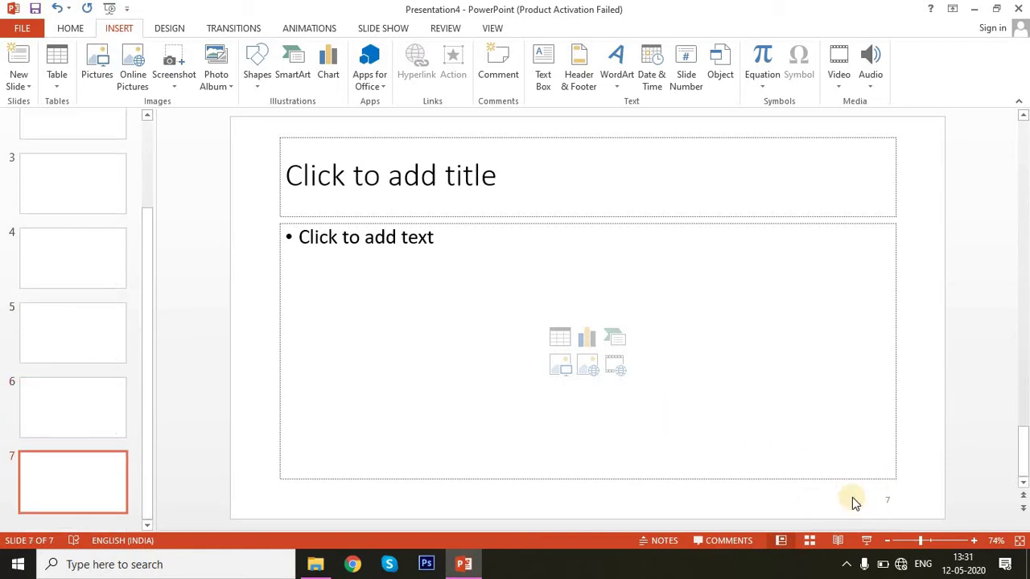
{"action": "scroll", "coordinate": [685, 425], "scroll_direction": "up", "scroll_amount": 1}
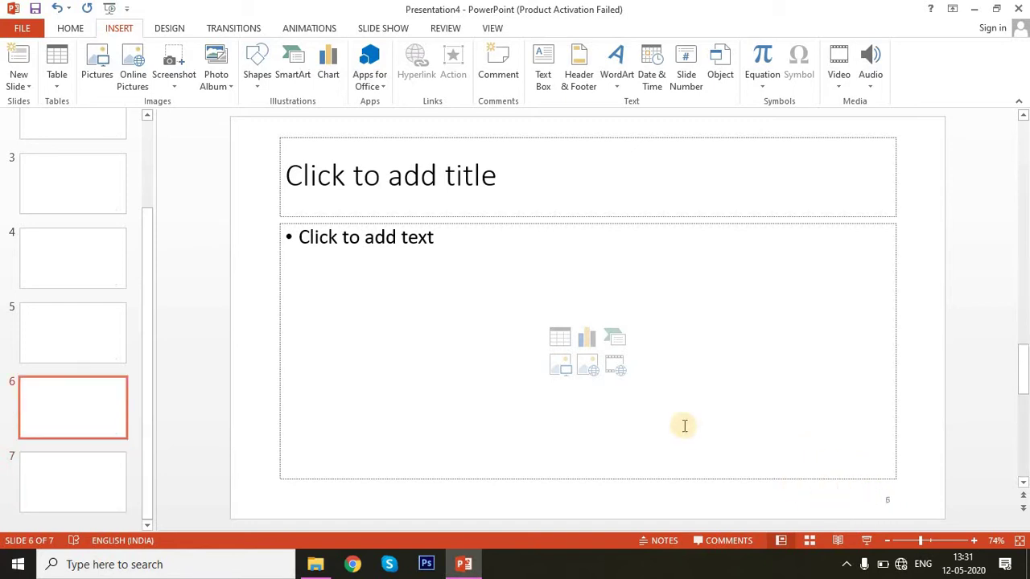
{"action": "scroll", "coordinate": [685, 426], "scroll_direction": "up", "scroll_amount": 2}
{"action": "scroll", "coordinate": [839, 460], "scroll_direction": "up", "scroll_amount": 2}
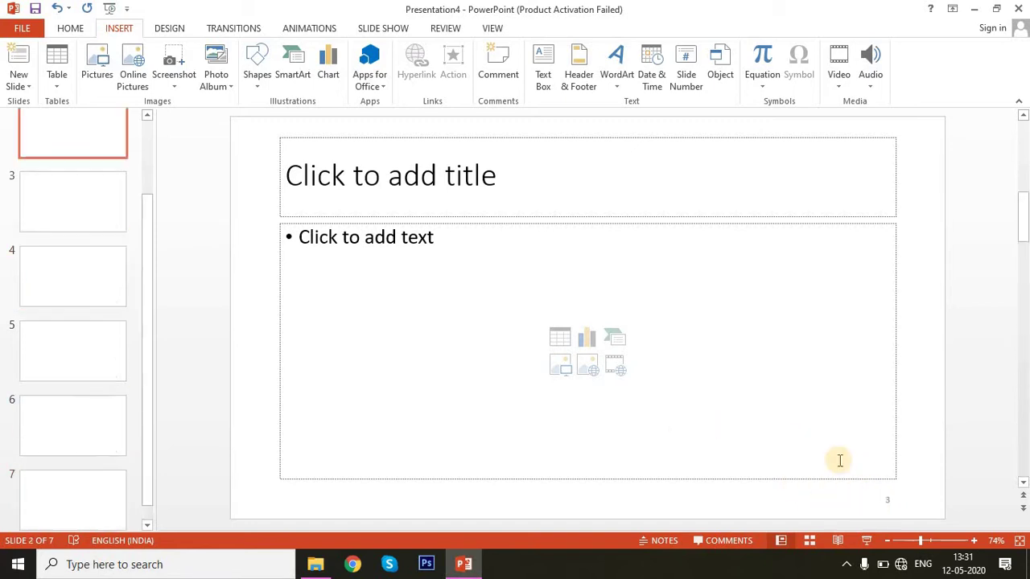
{"action": "scroll", "coordinate": [839, 460], "scroll_direction": "up", "scroll_amount": 1}
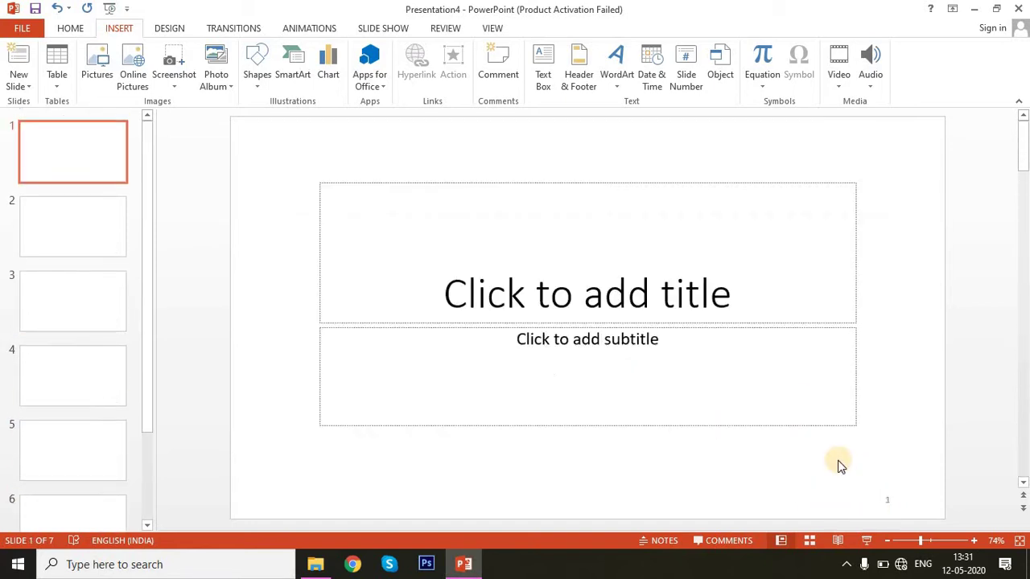
Step: Format the title slide's number as 24 pt red text
{"action": "left_click", "coordinate": [888, 503]}
{"action": "left_click", "coordinate": [887, 506]}
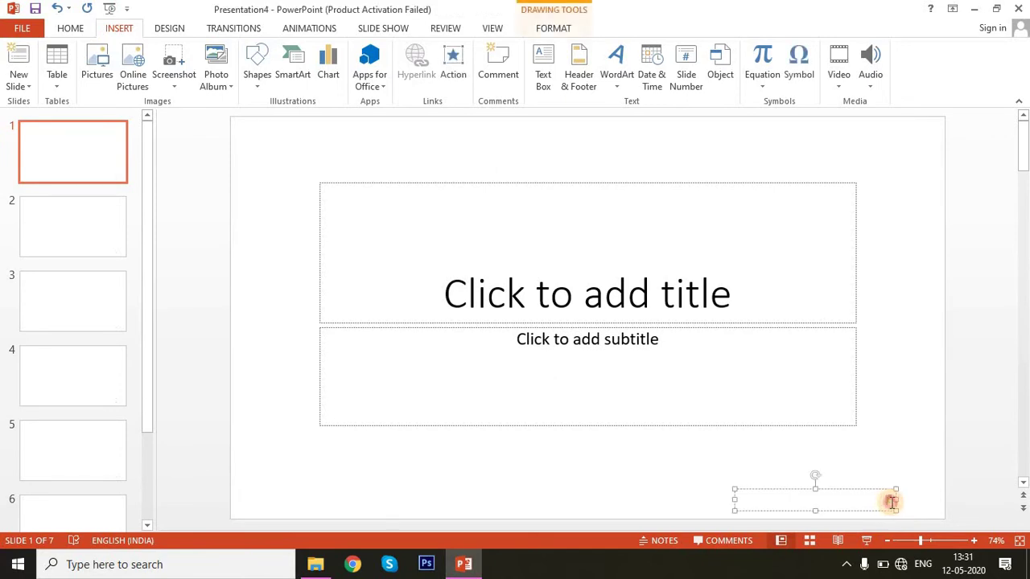
{"action": "left_click", "coordinate": [952, 460]}
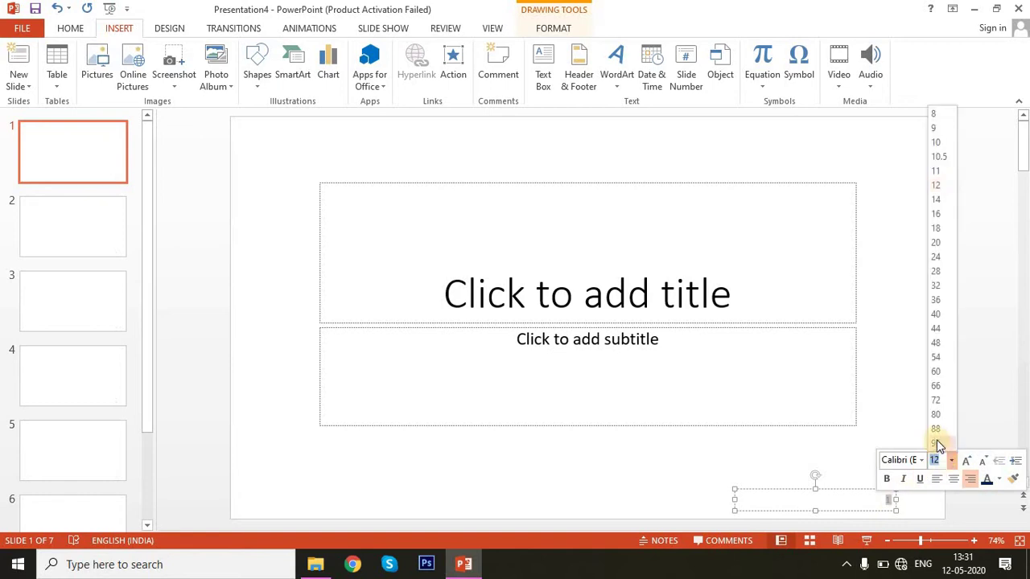
{"action": "left_click", "coordinate": [936, 258]}
{"action": "left_click", "coordinate": [999, 480]}
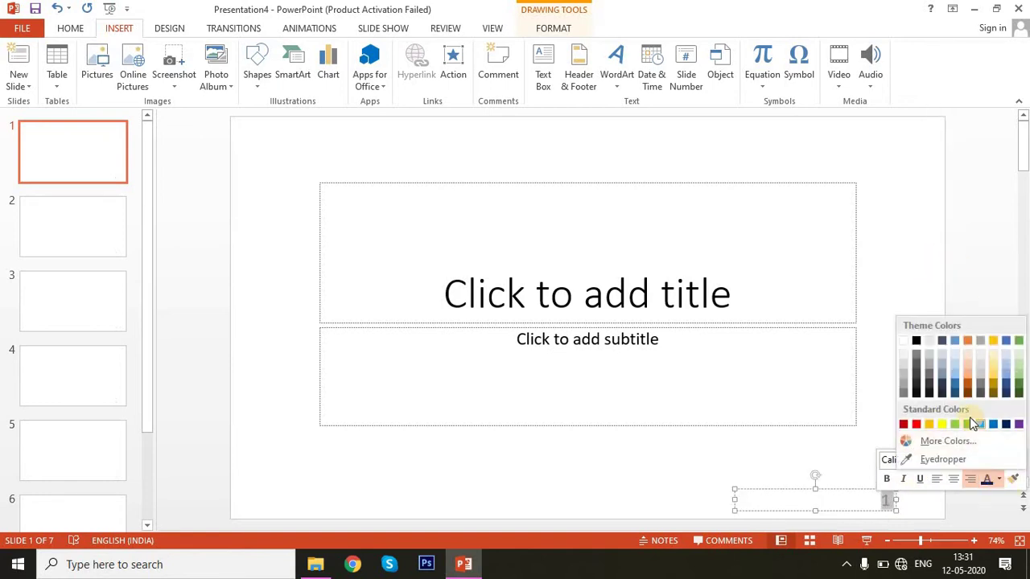
{"action": "left_click", "coordinate": [914, 425]}
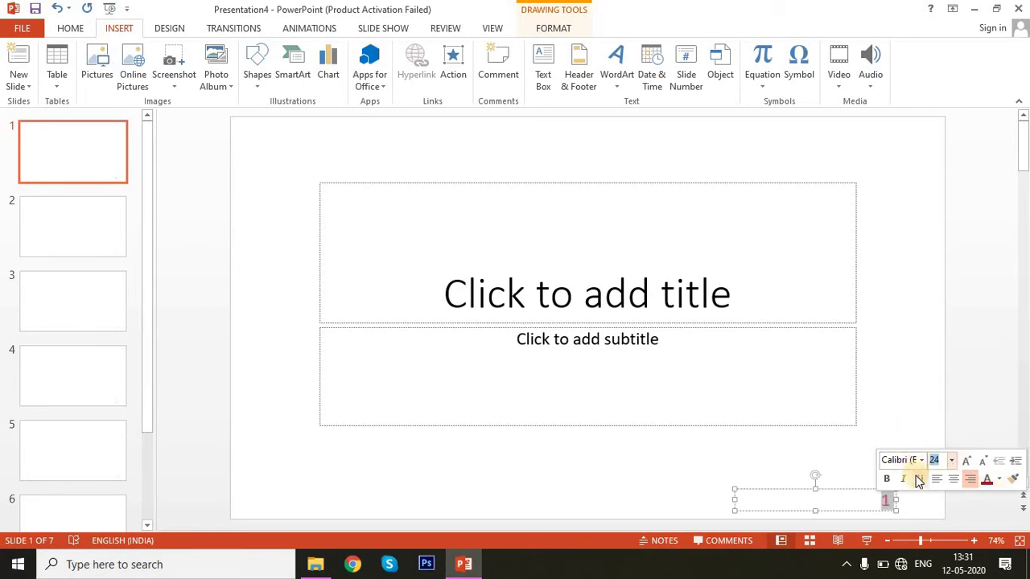
{"action": "left_click", "coordinate": [856, 448]}
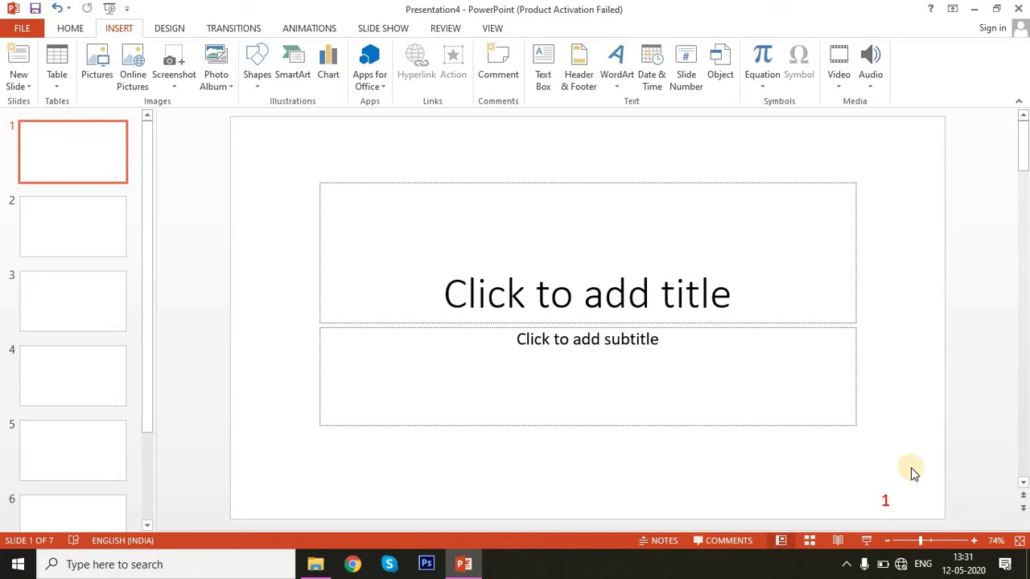
Step: Scroll through all seven slides and back to check their numbers
{"action": "scroll", "coordinate": [741, 425], "scroll_direction": "down", "scroll_amount": 1}
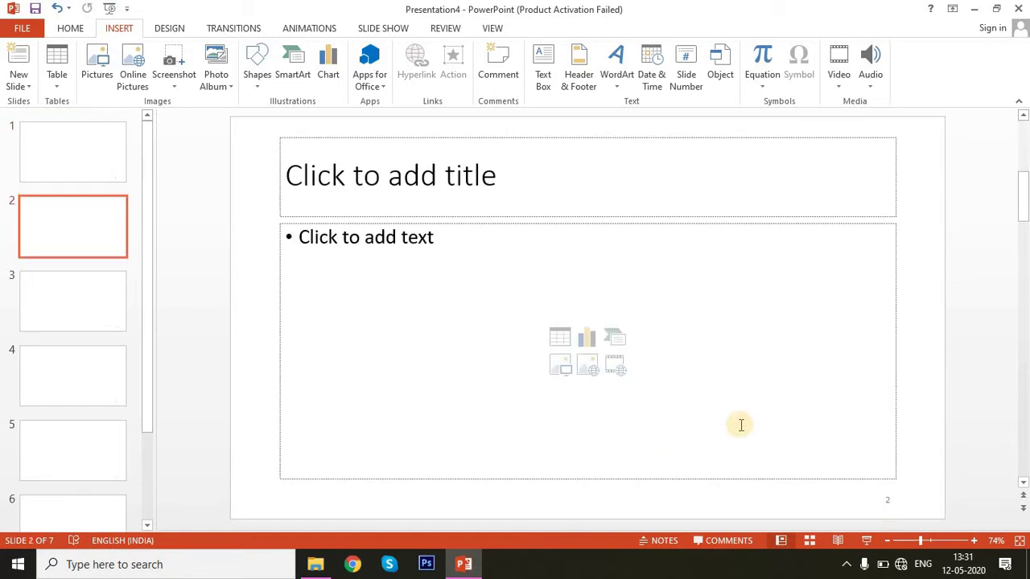
{"action": "scroll", "coordinate": [741, 425], "scroll_direction": "down", "scroll_amount": 2}
{"action": "scroll", "coordinate": [742, 425], "scroll_direction": "down", "scroll_amount": 2}
{"action": "scroll", "coordinate": [741, 425], "scroll_direction": "down", "scroll_amount": 1}
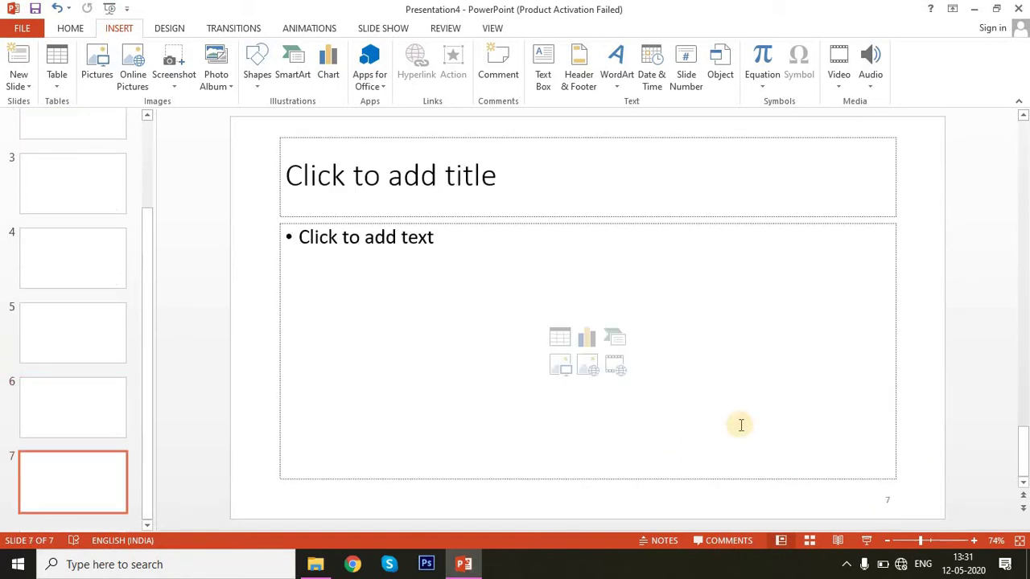
{"action": "scroll", "coordinate": [741, 425], "scroll_direction": "up", "scroll_amount": 2}
{"action": "scroll", "coordinate": [741, 425], "scroll_direction": "up", "scroll_amount": 2}
{"action": "scroll", "coordinate": [741, 425], "scroll_direction": "up", "scroll_amount": 1}
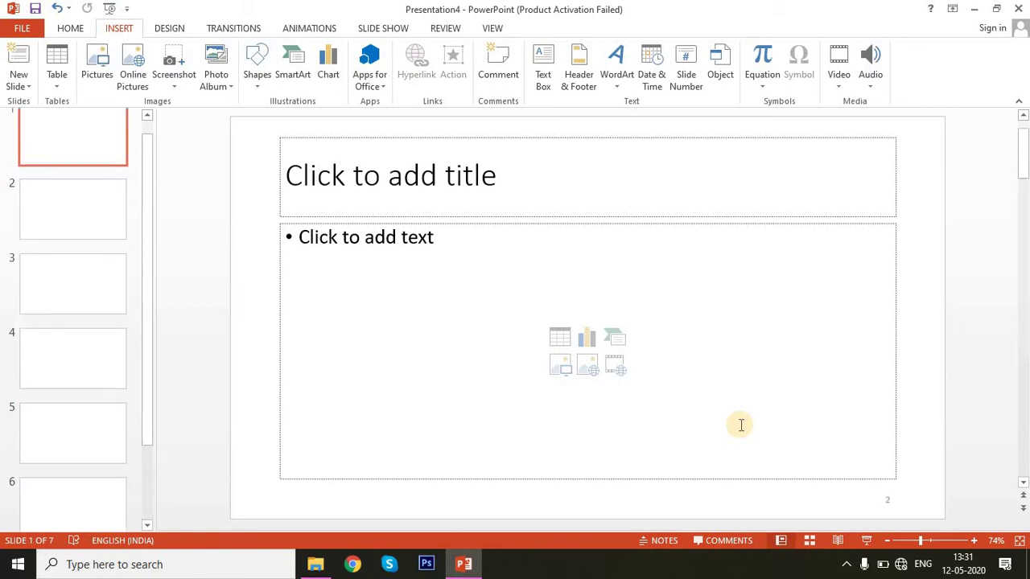
{"action": "scroll", "coordinate": [741, 425], "scroll_direction": "up", "scroll_amount": 1}
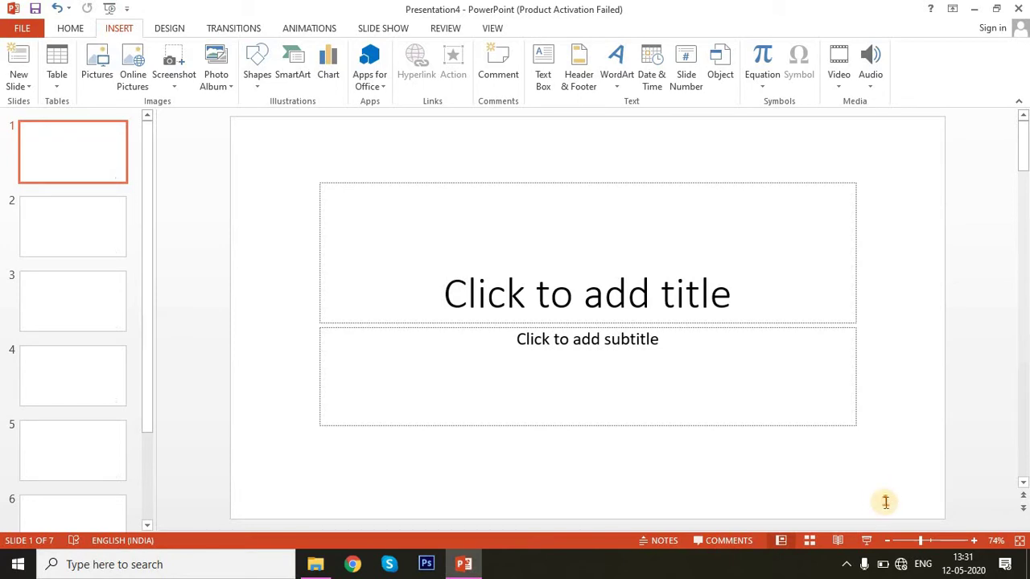
Step: Drag the title slide's number box into the bottom-right corner and review the slides
{"action": "left_click", "coordinate": [883, 496]}
{"action": "left_click", "coordinate": [890, 493]}
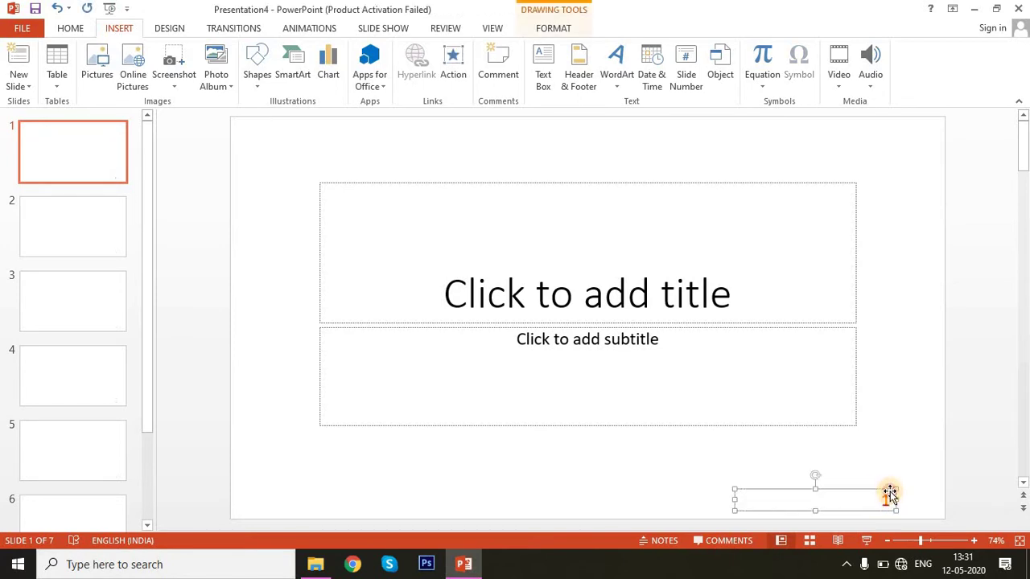
{"action": "left_click_drag", "start_coordinate": [890, 494], "coordinate": [936, 490]}
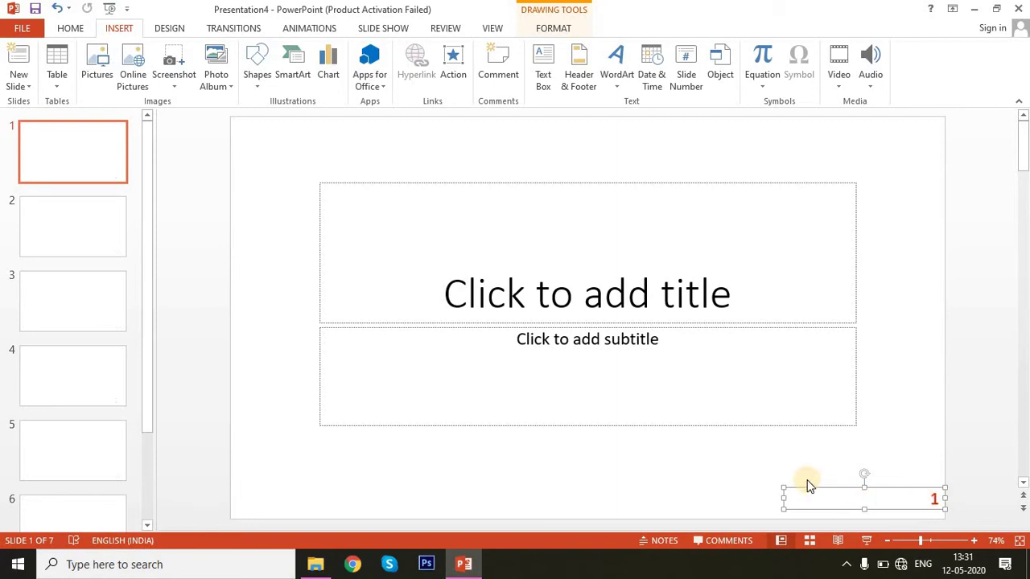
{"action": "scroll", "coordinate": [807, 481], "scroll_direction": "down", "scroll_amount": 2}
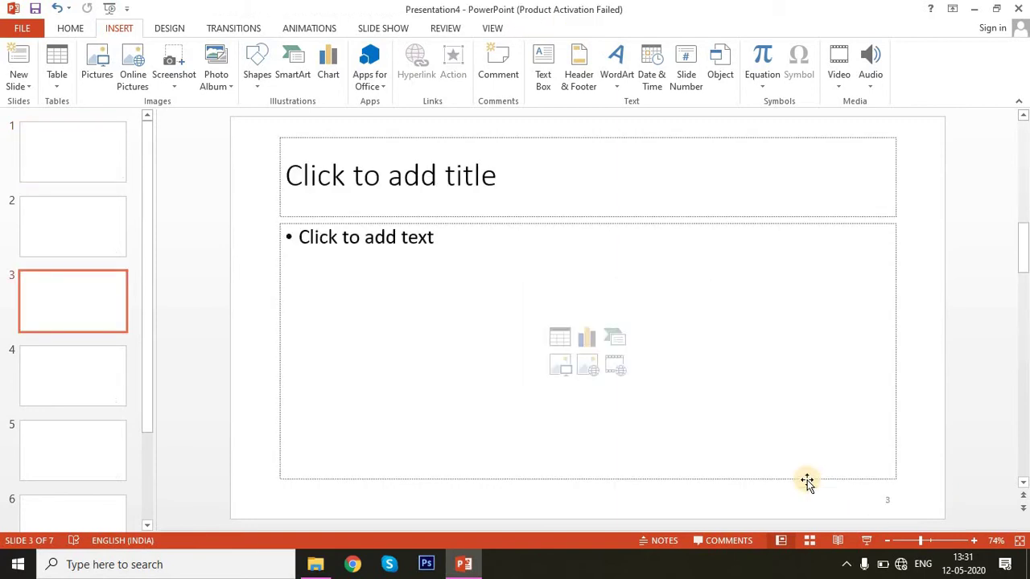
{"action": "scroll", "coordinate": [807, 482], "scroll_direction": "down", "scroll_amount": 2}
{"action": "scroll", "coordinate": [807, 482], "scroll_direction": "down", "scroll_amount": 1}
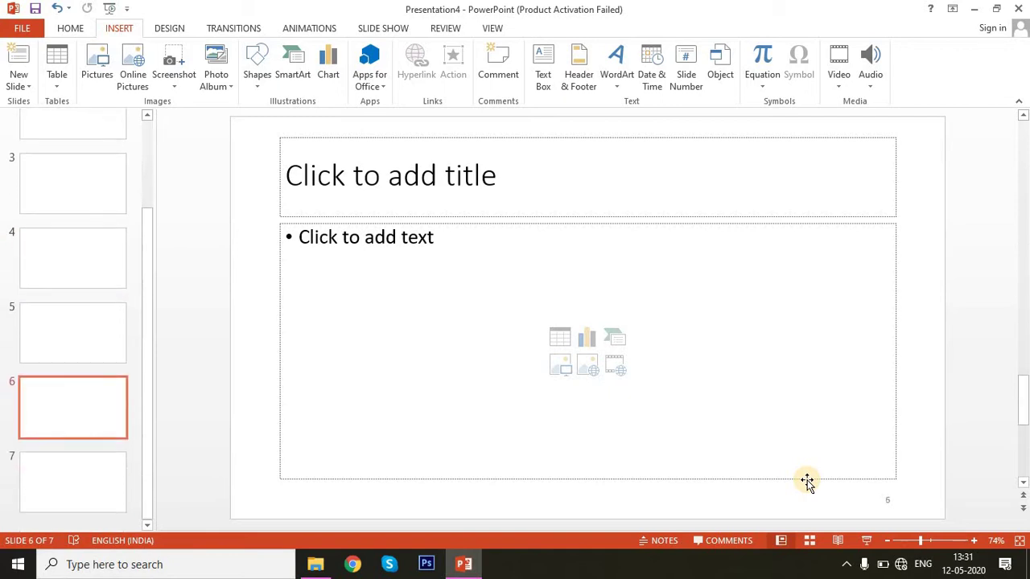
{"action": "scroll", "coordinate": [807, 482], "scroll_direction": "down", "scroll_amount": 1}
{"action": "scroll", "coordinate": [807, 482], "scroll_direction": "up", "scroll_amount": 3}
{"action": "scroll", "coordinate": [807, 481], "scroll_direction": "up", "scroll_amount": 3}
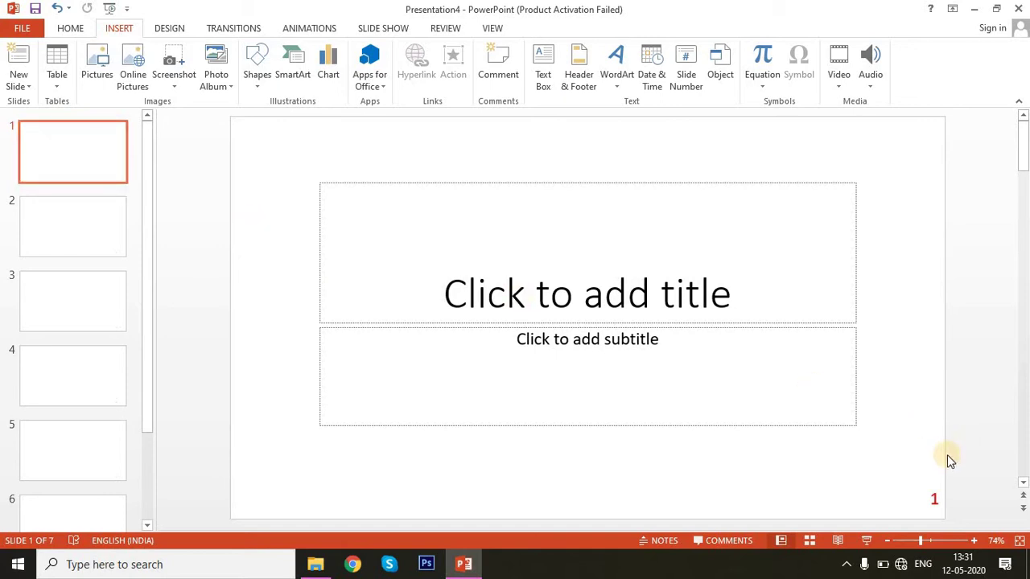
Step: Nudge the slide-number box slightly left near the bottom-right corner
{"action": "left_click", "coordinate": [934, 499]}
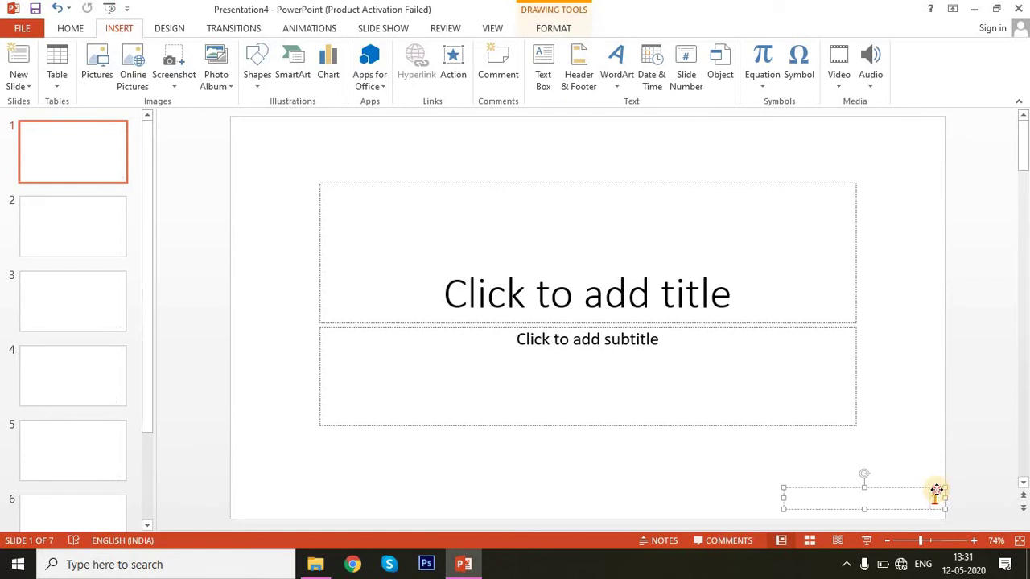
{"action": "left_click_drag", "start_coordinate": [934, 496], "coordinate": [909, 490]}
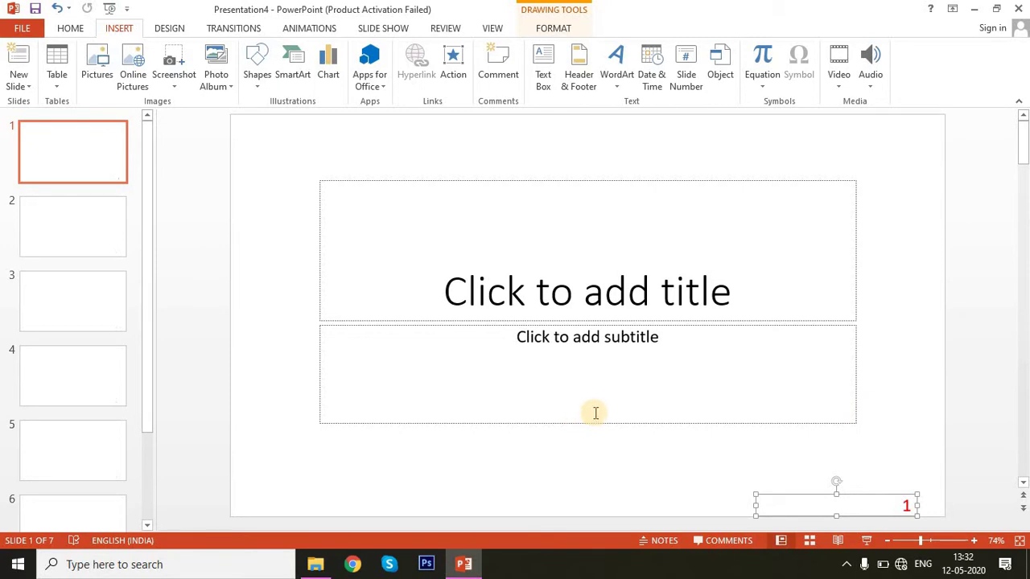
{"action": "left_click", "coordinate": [684, 81]}
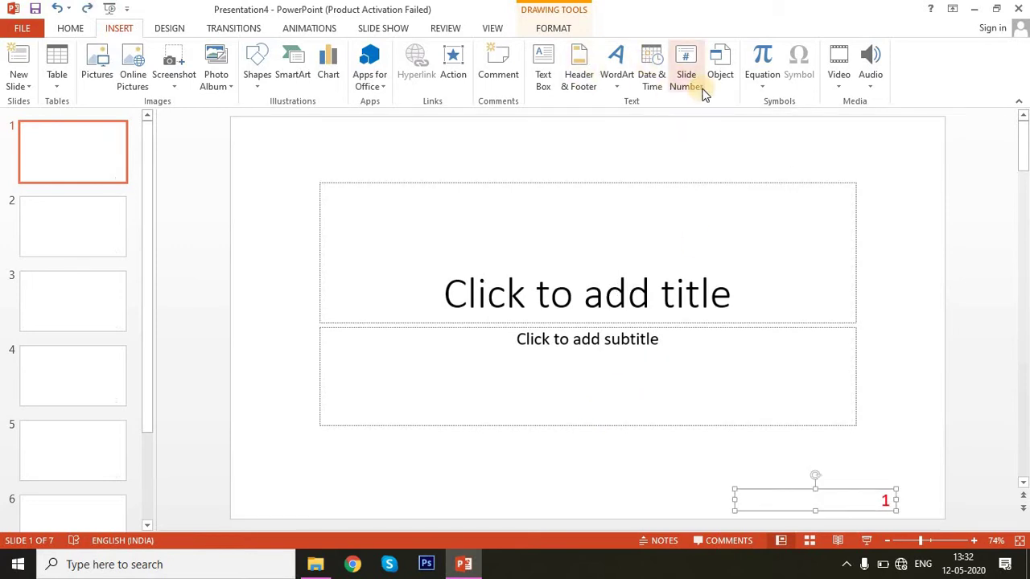
Step: Untick Slide number, apply to all, and confirm slide 7 and slide 1 are unnumbered
{"action": "left_click", "coordinate": [684, 77]}
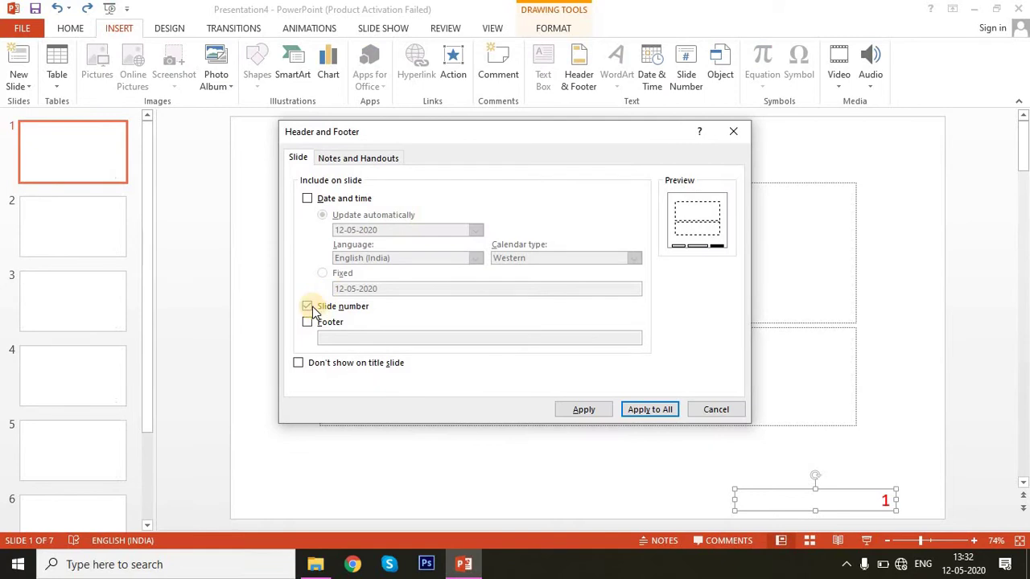
{"action": "left_click", "coordinate": [308, 306]}
{"action": "left_click", "coordinate": [661, 410]}
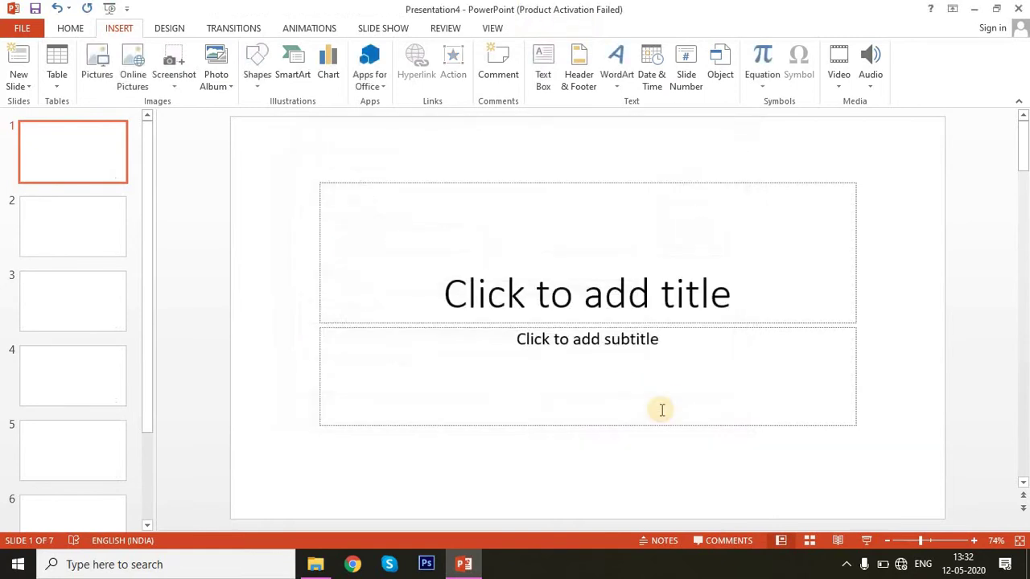
{"action": "scroll", "coordinate": [876, 444], "scroll_direction": "down", "scroll_amount": 6}
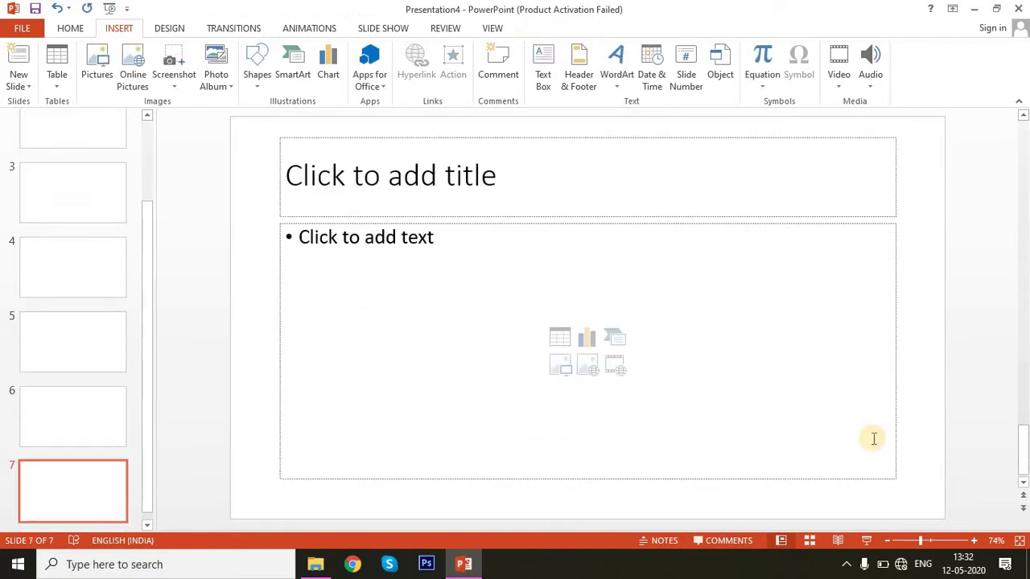
{"action": "scroll", "coordinate": [874, 439], "scroll_direction": "up", "scroll_amount": 6}
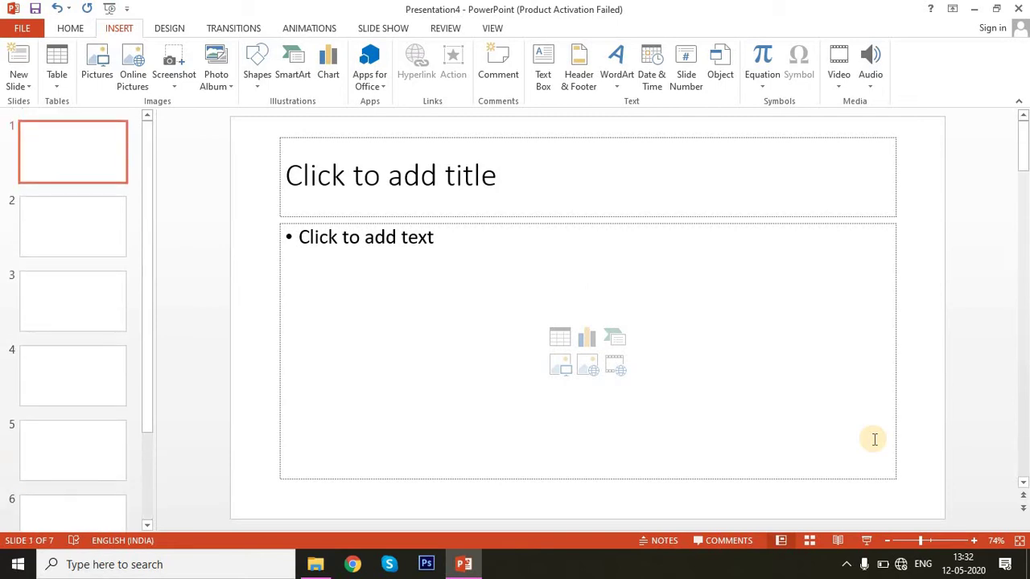
Step: Enable slide numbers with Don't show on title slide, apply to all, and verify
{"action": "left_click", "coordinate": [680, 86]}
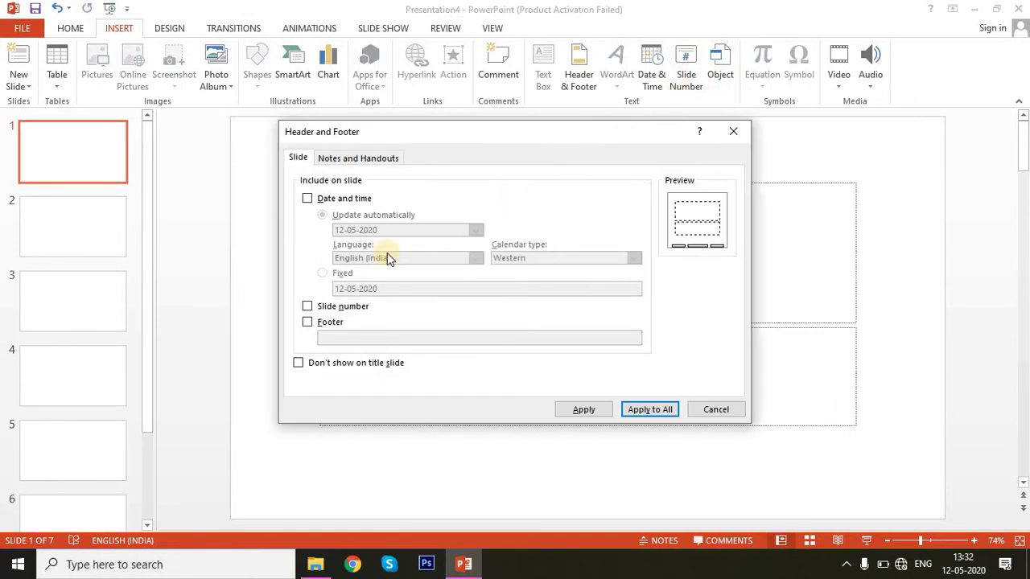
{"action": "left_click", "coordinate": [309, 308]}
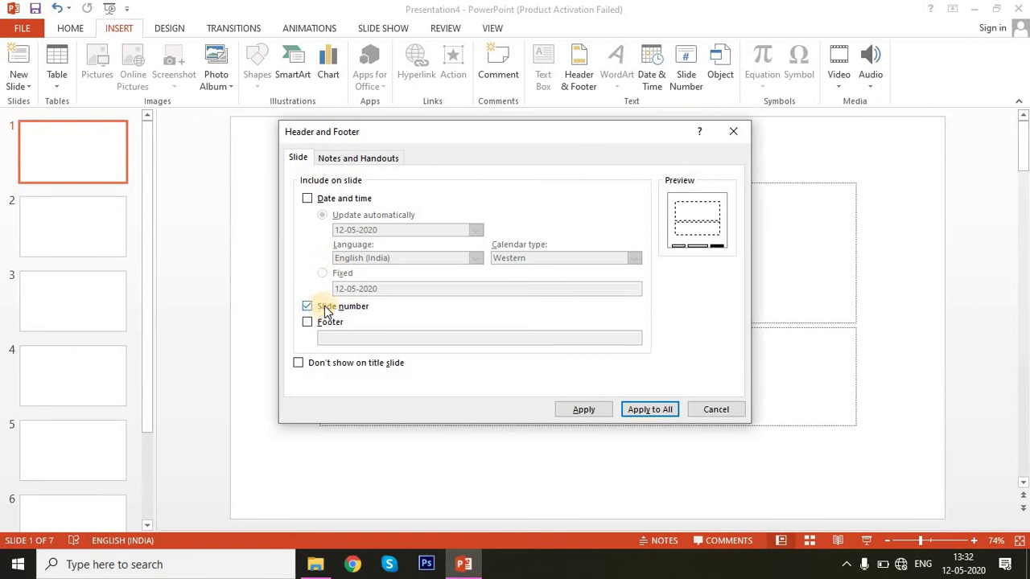
{"action": "left_click", "coordinate": [326, 364]}
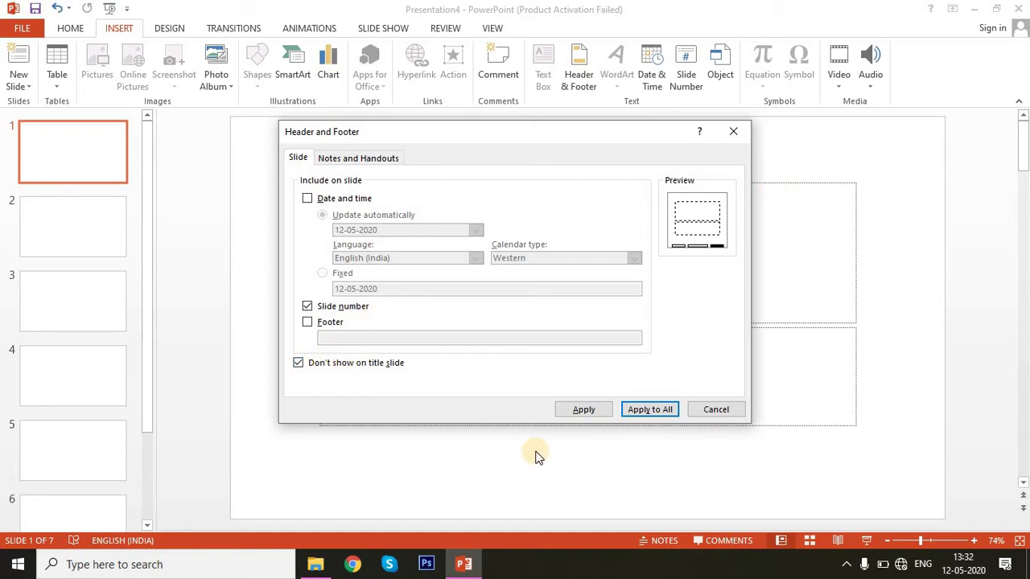
{"action": "left_click", "coordinate": [627, 412]}
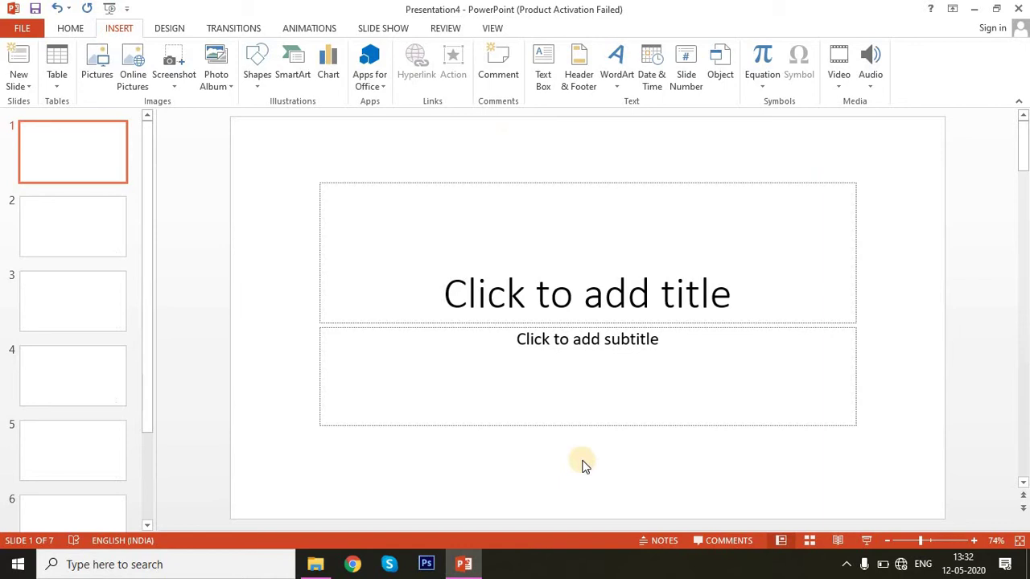
{"action": "scroll", "coordinate": [582, 465], "scroll_direction": "down", "scroll_amount": 1}
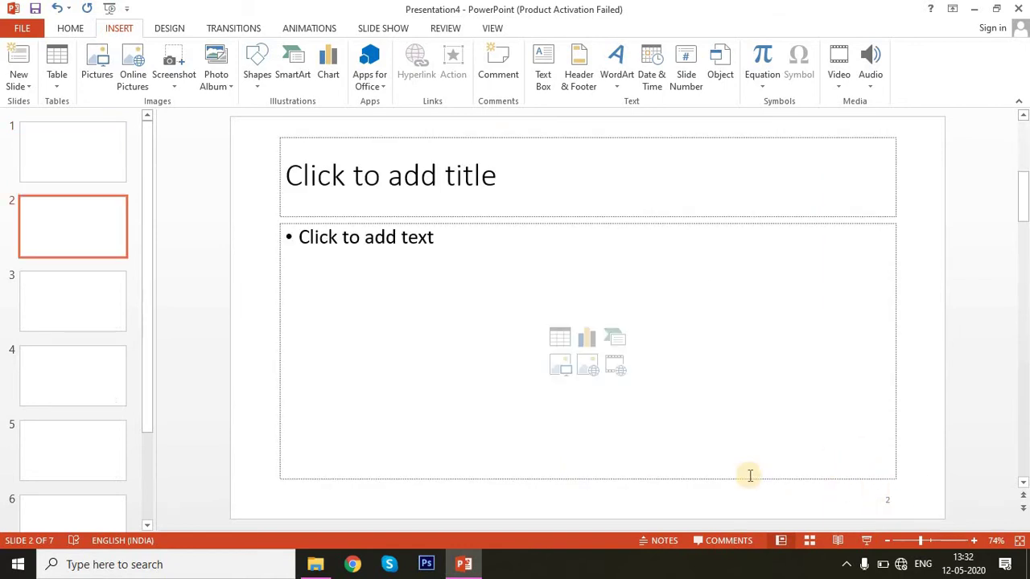
{"action": "scroll", "coordinate": [710, 451], "scroll_direction": "down", "scroll_amount": 1}
{"action": "scroll", "coordinate": [710, 450], "scroll_direction": "down", "scroll_amount": 1}
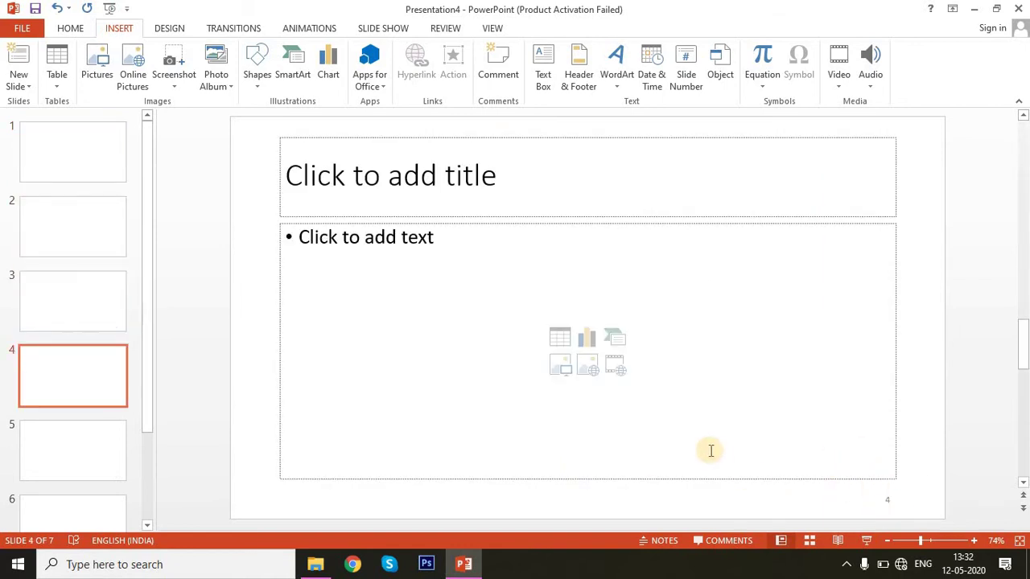
{"action": "scroll", "coordinate": [711, 451], "scroll_direction": "down", "scroll_amount": 2}
{"action": "scroll", "coordinate": [711, 451], "scroll_direction": "down", "scroll_amount": 1}
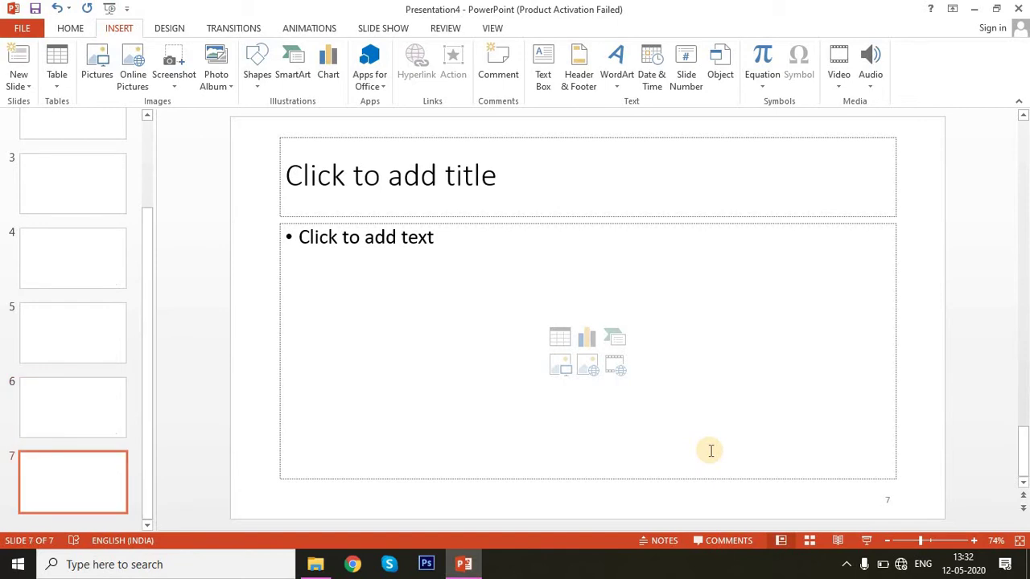
{"action": "scroll", "coordinate": [711, 451], "scroll_direction": "up", "scroll_amount": 3}
{"action": "scroll", "coordinate": [711, 451], "scroll_direction": "up", "scroll_amount": 3}
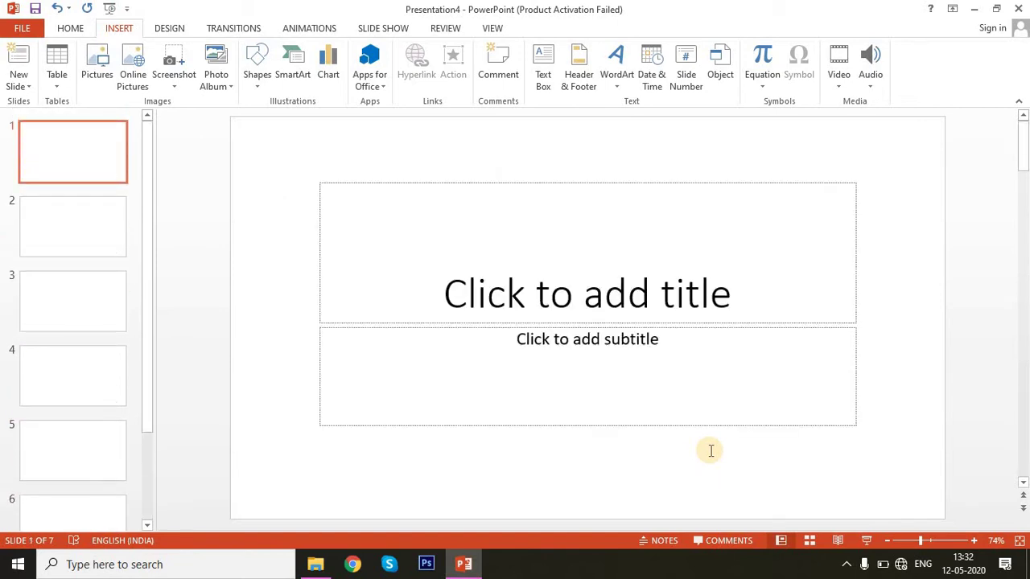
Step: Untick Don't show on title slide, apply to all, and check slide 2
{"action": "left_click", "coordinate": [690, 79]}
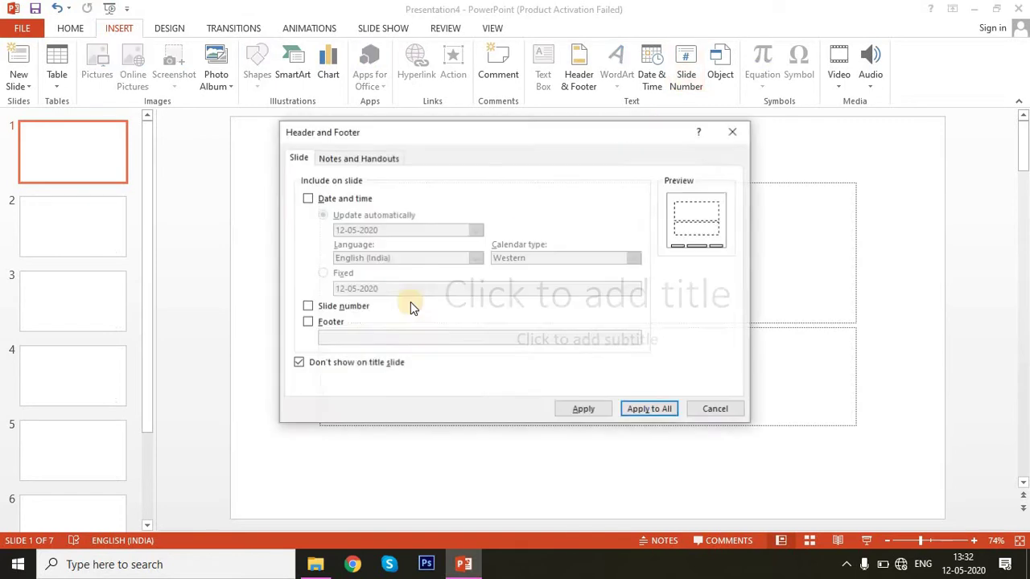
{"action": "left_click", "coordinate": [298, 363]}
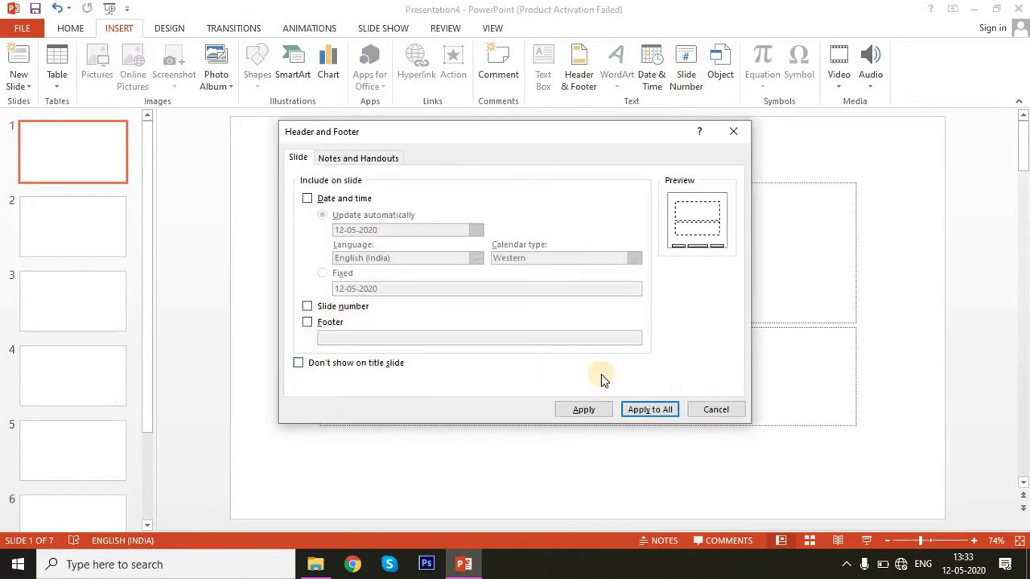
{"action": "left_click", "coordinate": [664, 409]}
{"action": "left_click", "coordinate": [73, 227]}
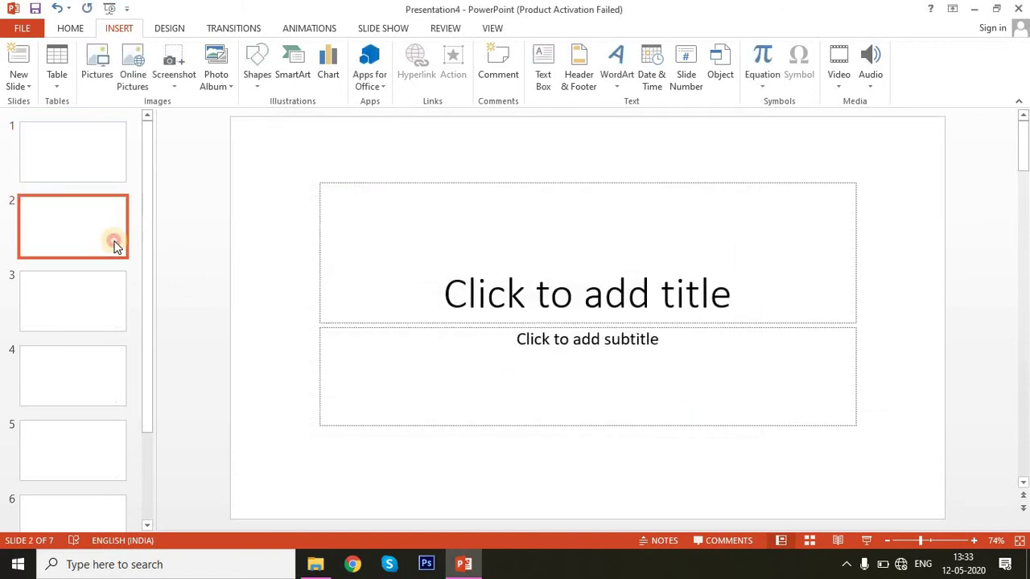
{"action": "scroll", "coordinate": [437, 319], "scroll_direction": "up", "scroll_amount": 1}
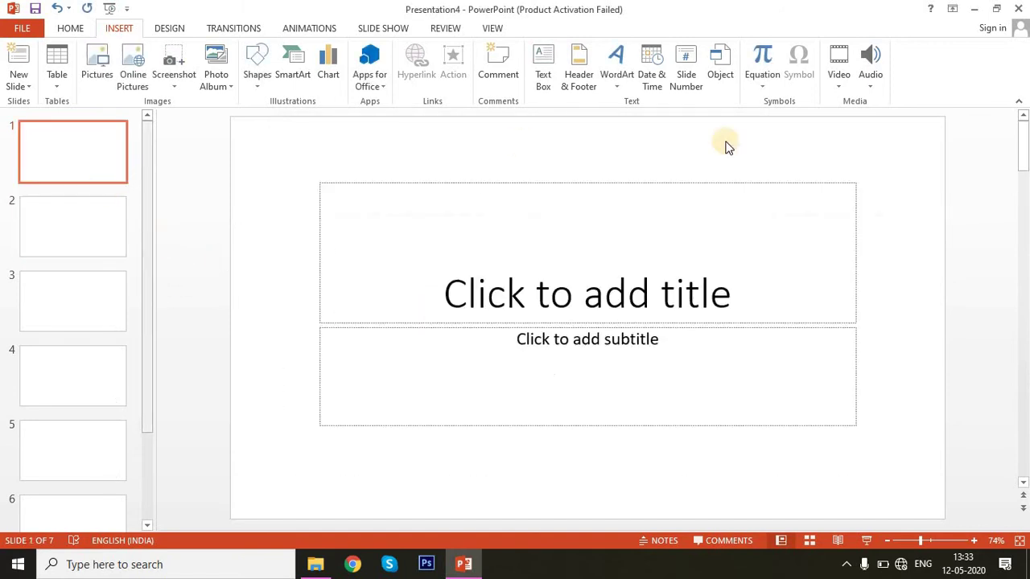
Step: Reopen and close the Header and Footer dialog unchanged, then select slide 3
{"action": "left_click", "coordinate": [682, 68]}
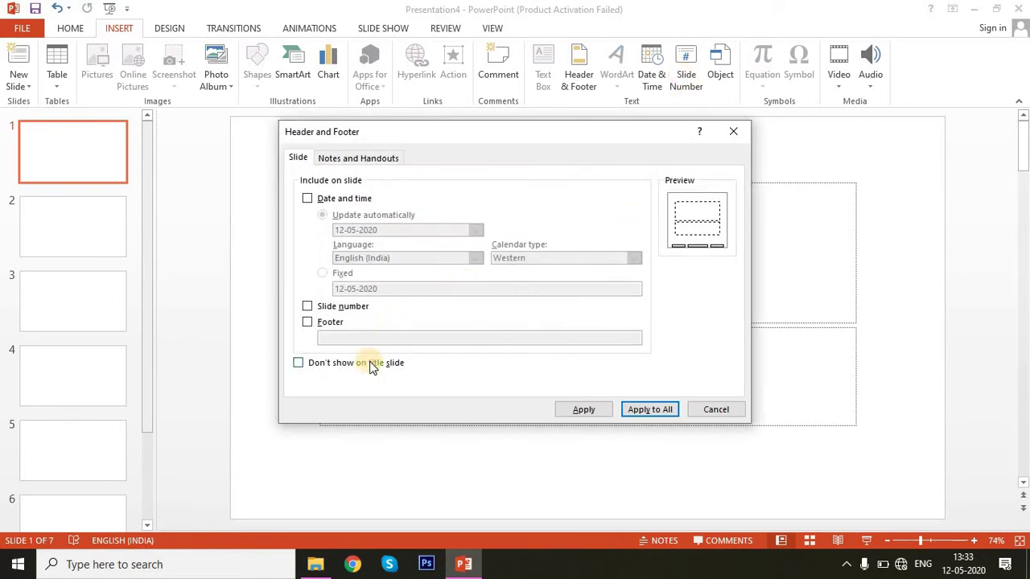
{"action": "left_click", "coordinate": [733, 133]}
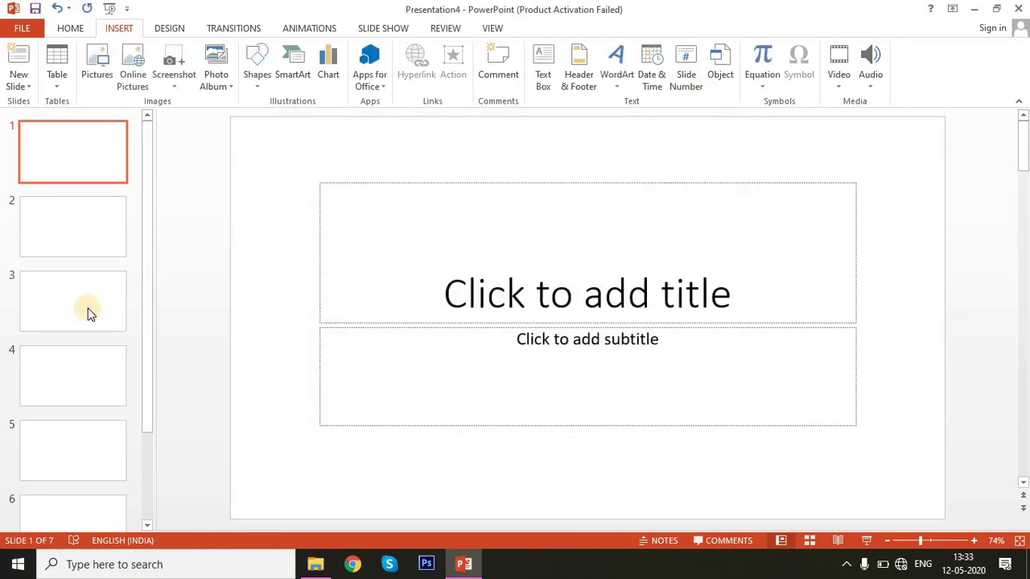
{"action": "left_click", "coordinate": [97, 276]}
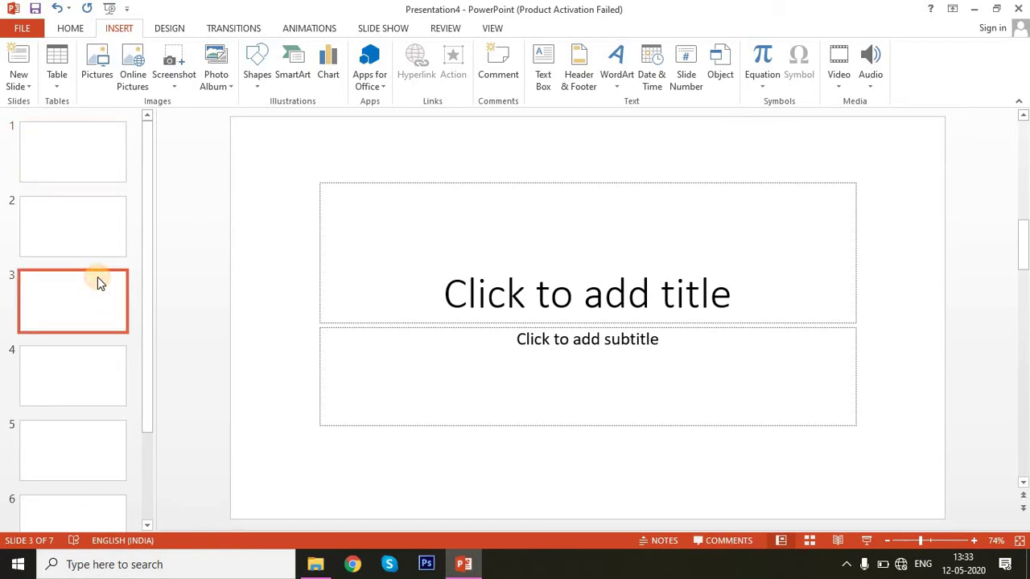
Step: Tick Slide number and Apply to number only slide 3
{"action": "left_click", "coordinate": [694, 82]}
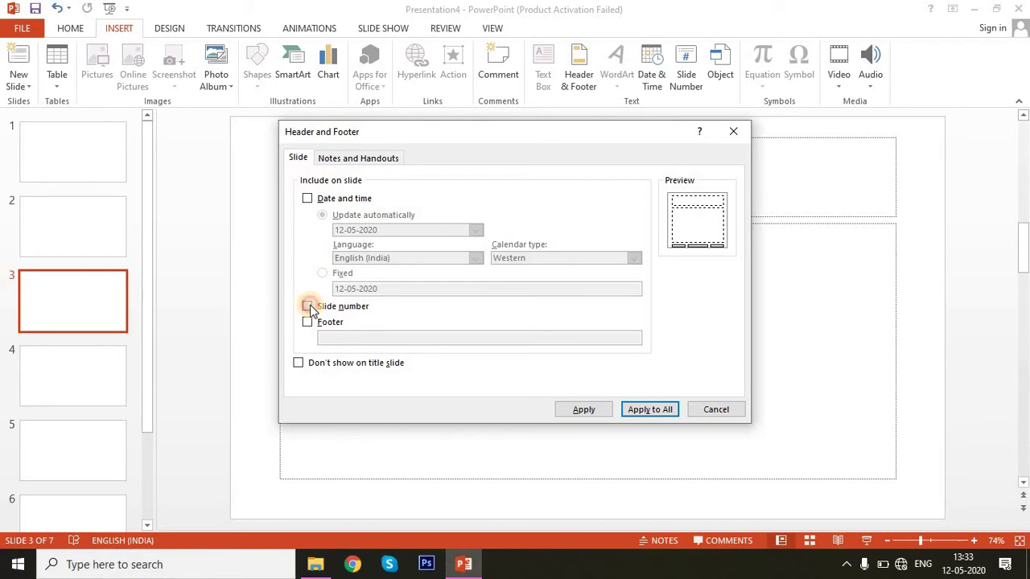
{"action": "left_click", "coordinate": [308, 307]}
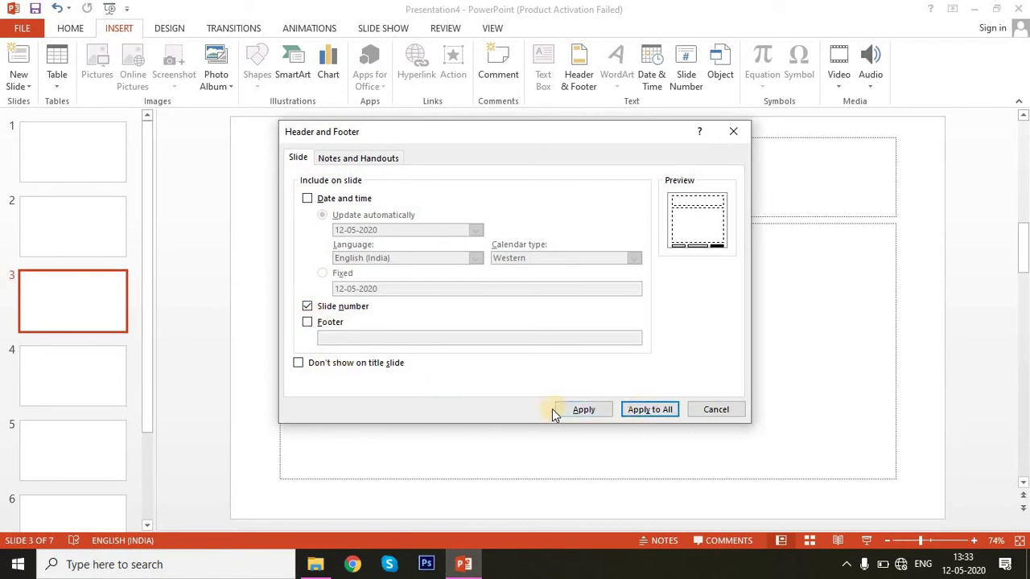
{"action": "left_click", "coordinate": [579, 410]}
Step: Page through the deck to confirm only slide 3 shows a number
{"action": "key", "text": "Page_Up"}
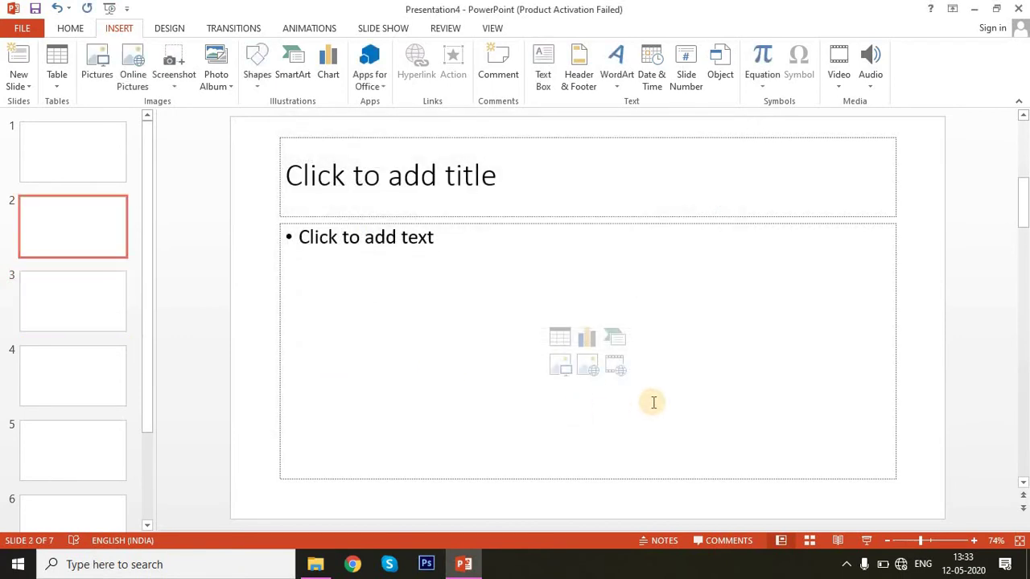
{"action": "key", "text": "Page_Down"}
{"action": "key", "text": "Home"}
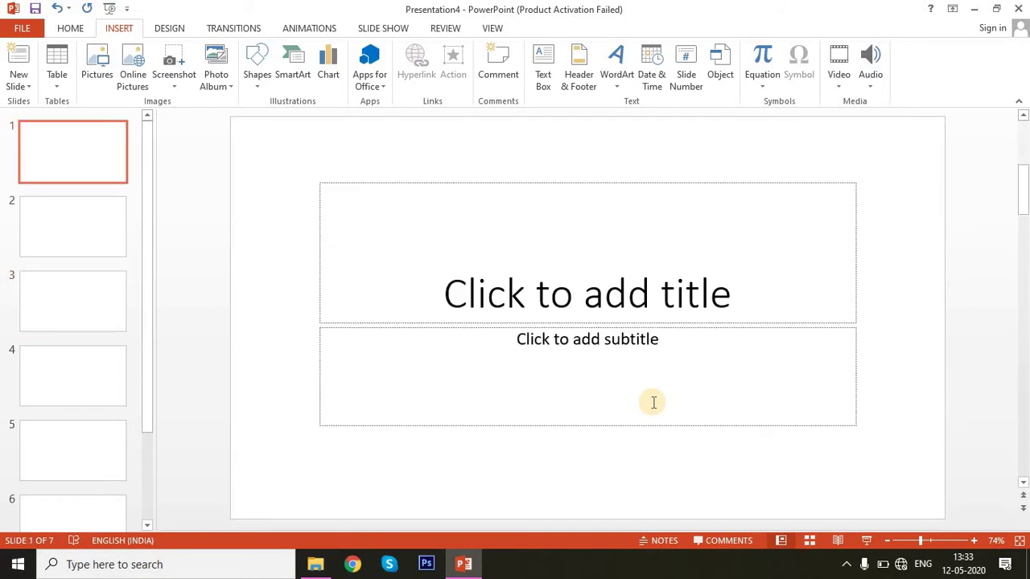
{"action": "key", "text": "Page_Down"}
{"action": "key", "text": "Page_Down"}
{"action": "key", "text": "Page_Down"}
{"action": "key", "text": "End"}
{"action": "key", "text": "Page_Up"}
{"action": "key", "text": "Page_Up"}
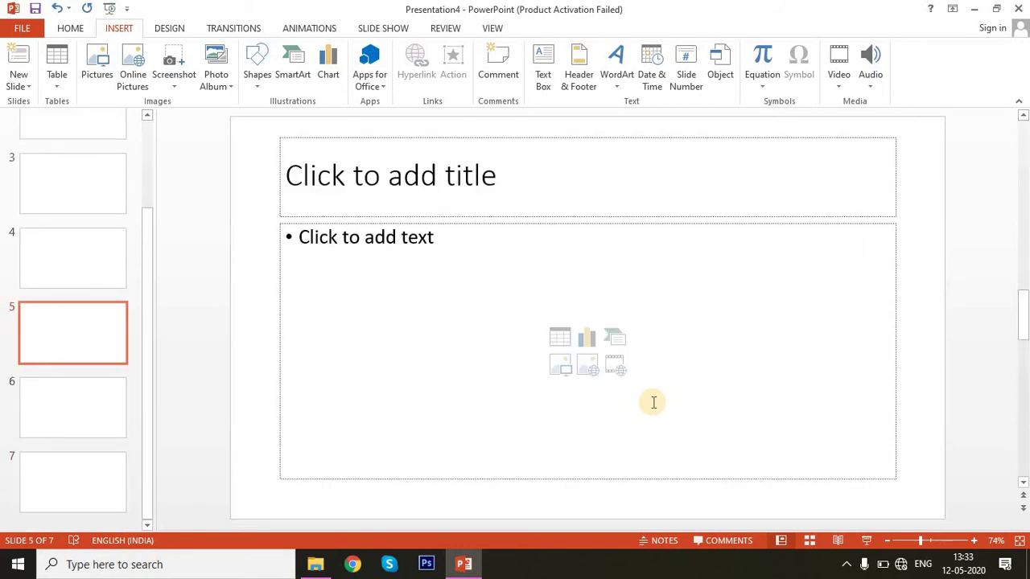
{"action": "key", "text": "Page_Up"}
{"action": "key", "text": "Page_Up"}
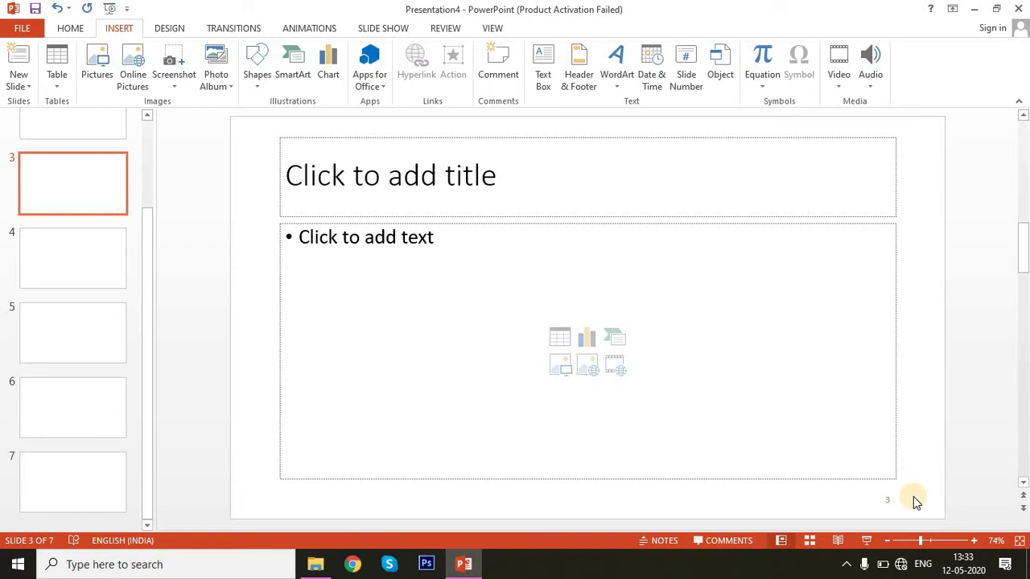
{"action": "scroll", "coordinate": [915, 501], "scroll_direction": "up", "scroll_amount": 2}
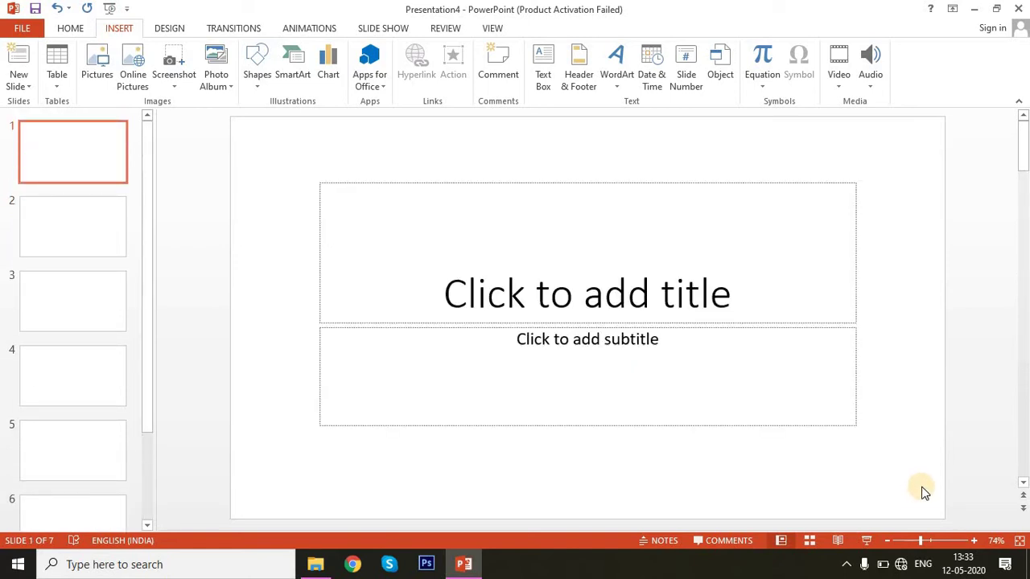
{"action": "left_click", "coordinate": [682, 79]}
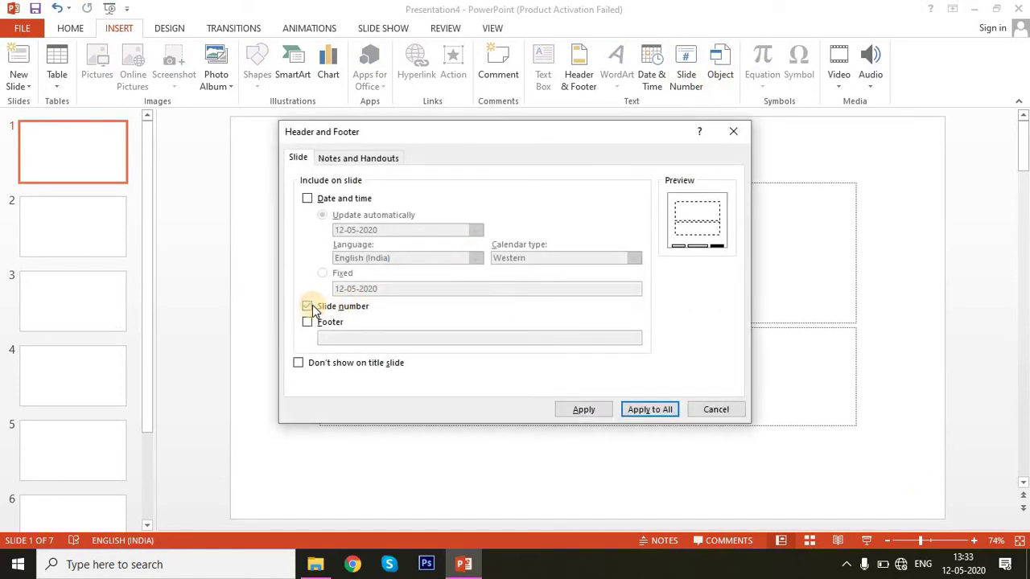
{"action": "left_click", "coordinate": [628, 409]}
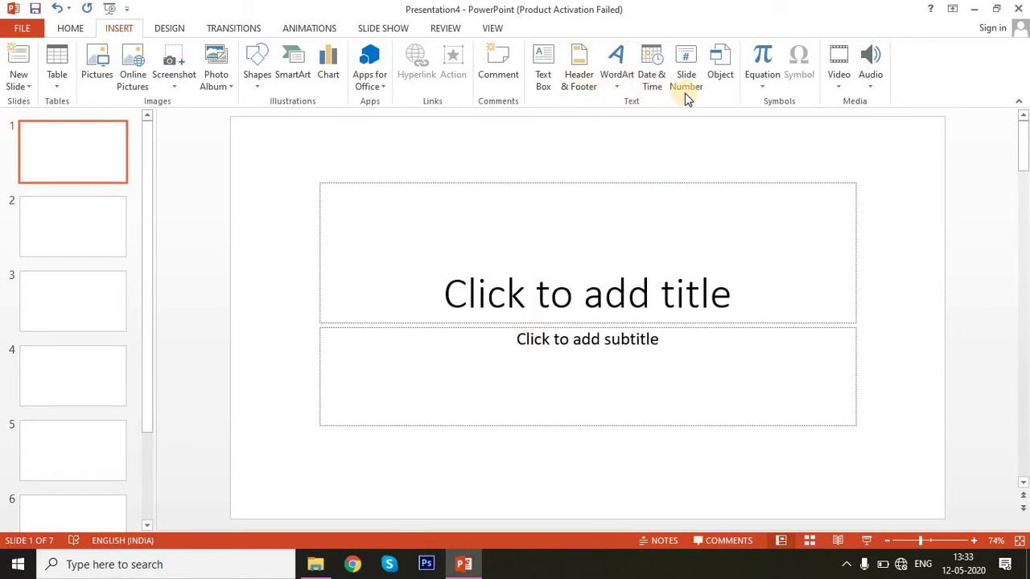
Step: Enable slide number and footer text, hidden on the title slide, in Header and Footer
{"action": "left_click", "coordinate": [583, 80]}
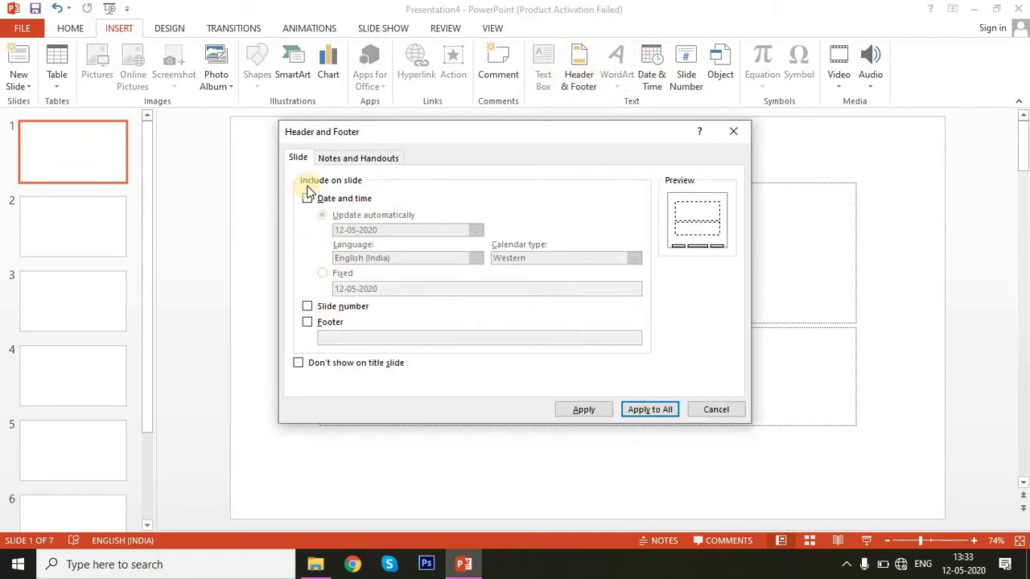
{"action": "left_click", "coordinate": [308, 308]}
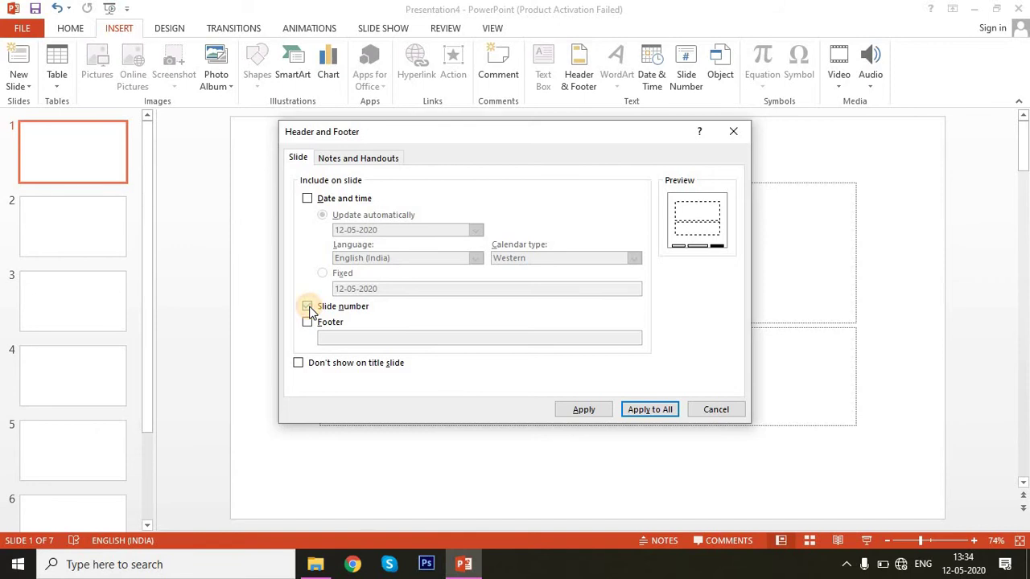
{"action": "left_click", "coordinate": [299, 364]}
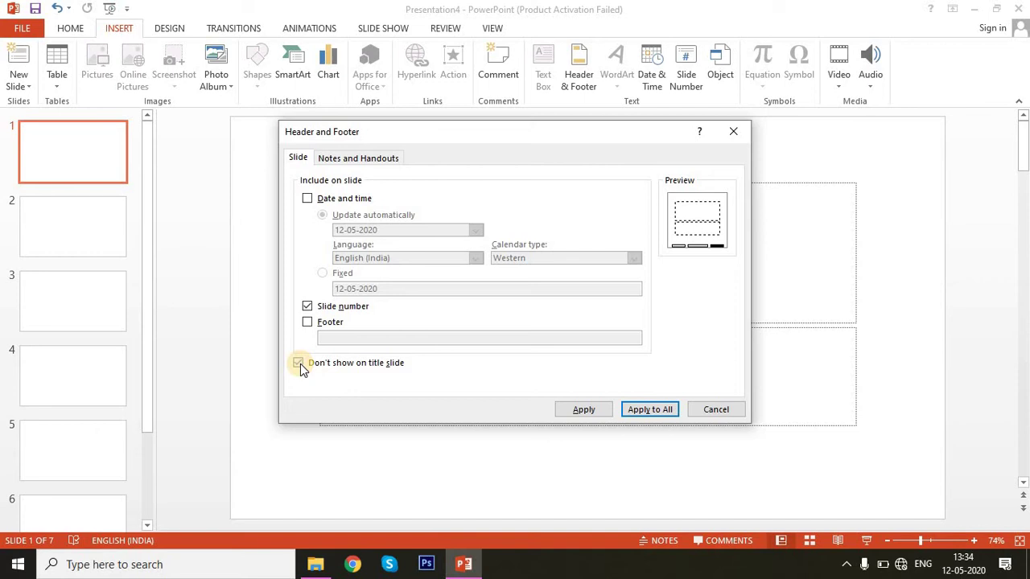
{"action": "left_click", "coordinate": [313, 323]}
{"action": "left_click", "coordinate": [352, 336]}
{"action": "type", "text": "Tomojit Tutorials"}
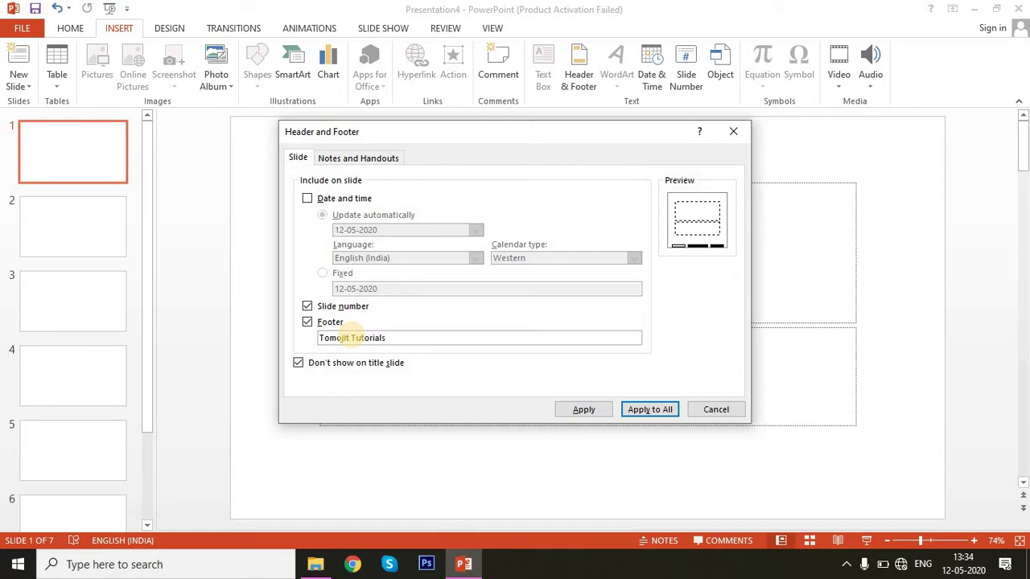
{"action": "left_click", "coordinate": [309, 199]}
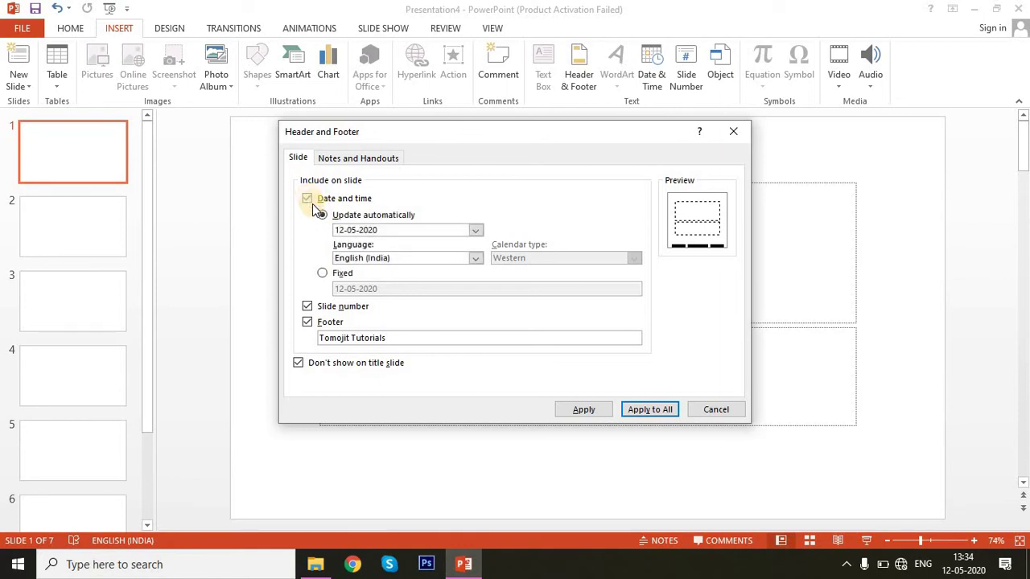
{"action": "left_click", "coordinate": [476, 231]}
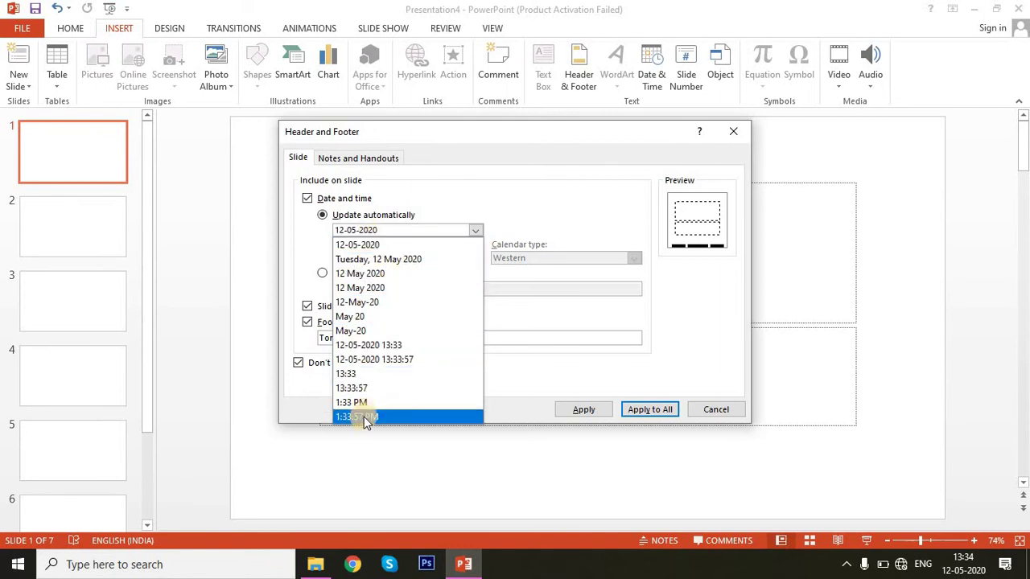
{"action": "left_click", "coordinate": [393, 361]}
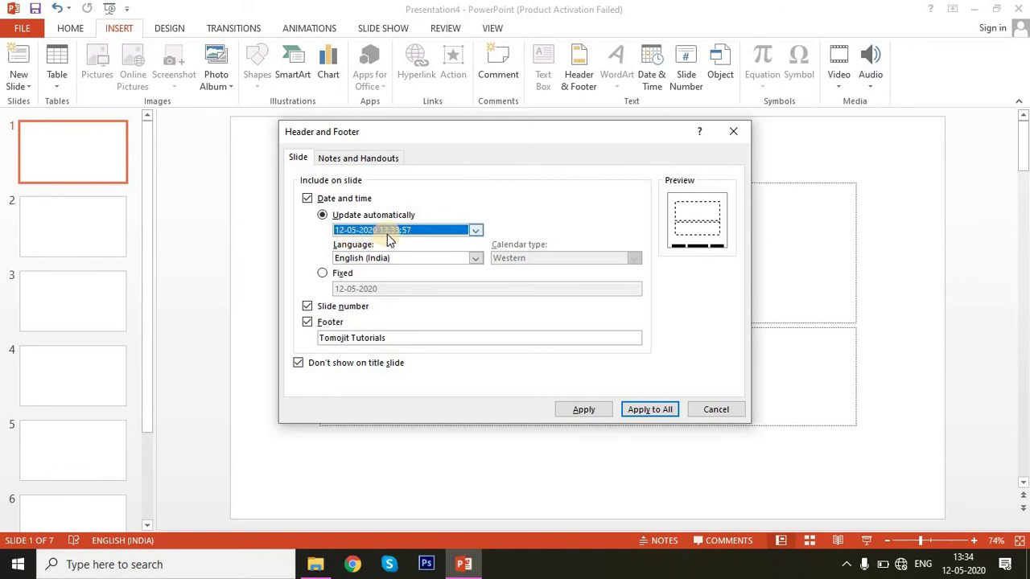
Step: Tick Header for notes and handouts, then apply the slide footer settings to all slides
{"action": "left_click", "coordinate": [357, 158]}
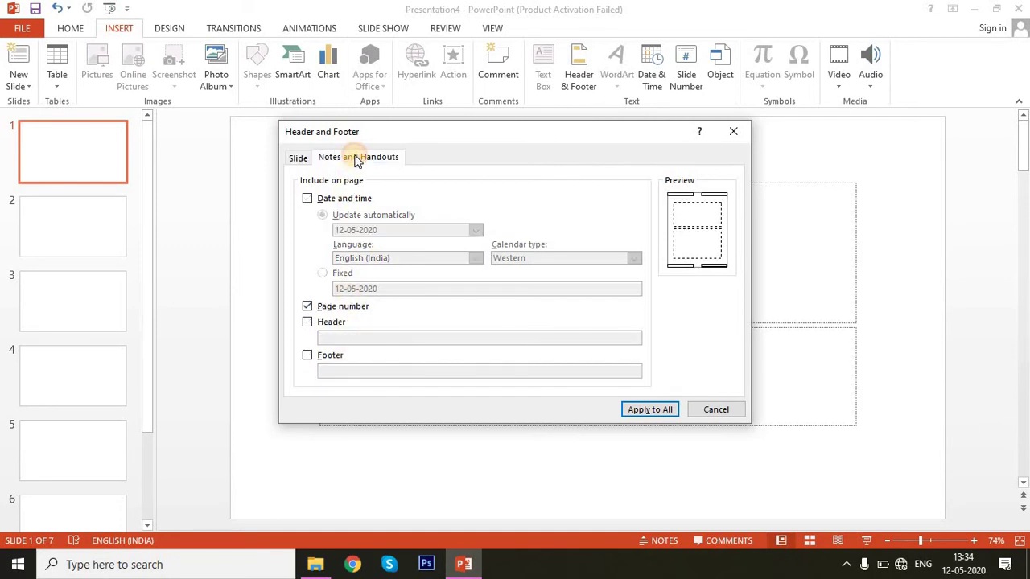
{"action": "left_click", "coordinate": [307, 322]}
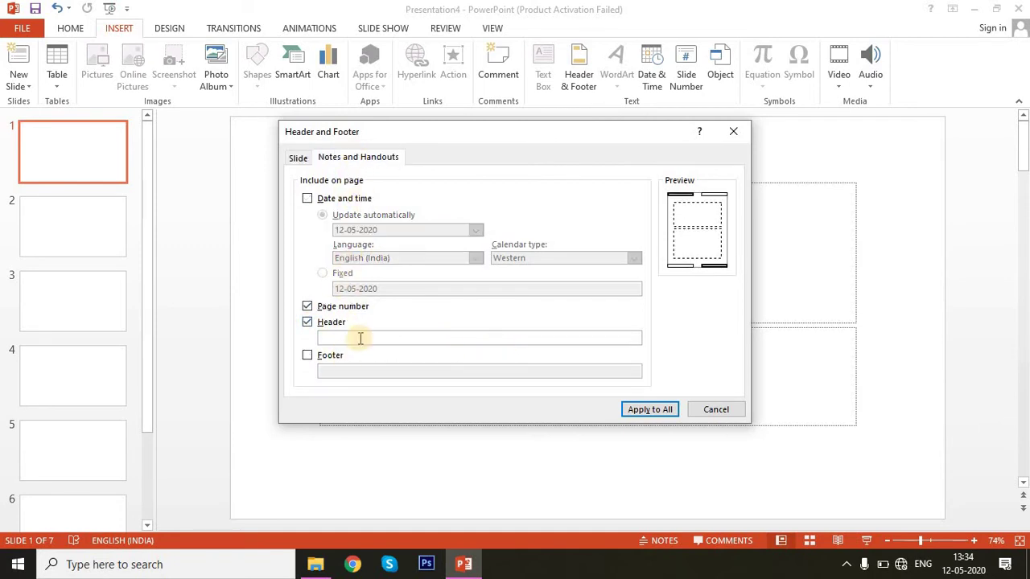
{"action": "left_click", "coordinate": [302, 158]}
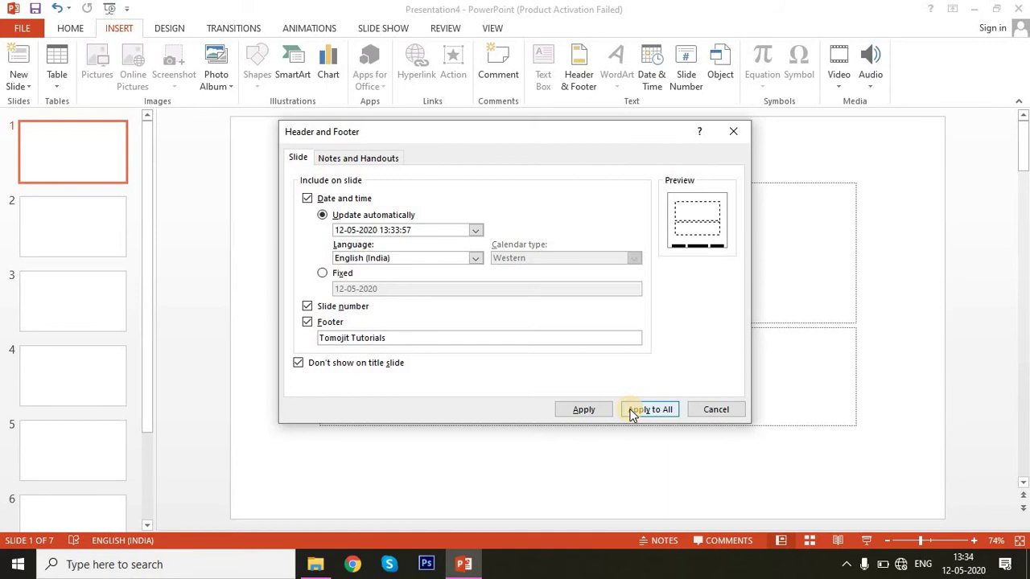
{"action": "left_click", "coordinate": [631, 412]}
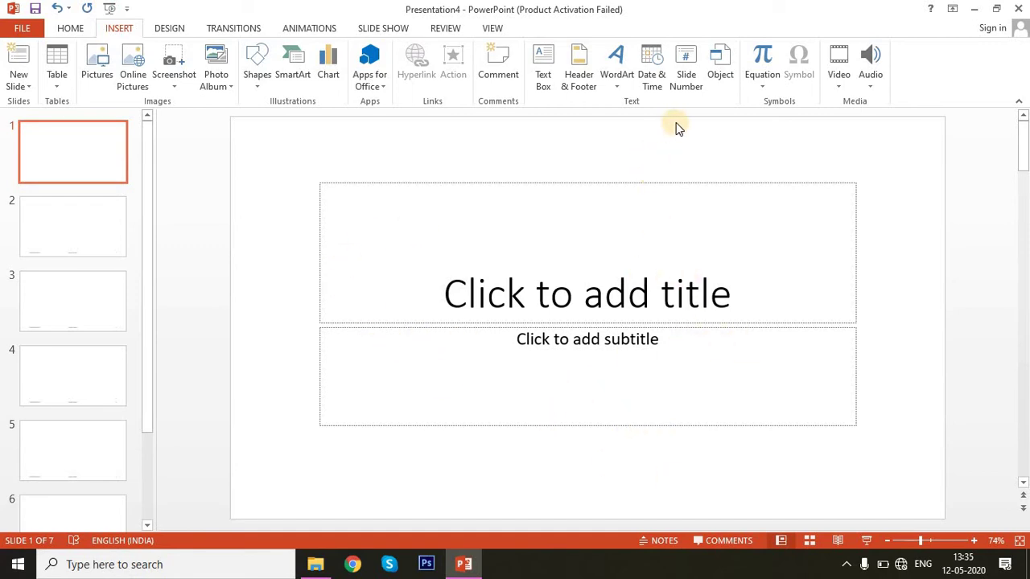
Step: Reopen Header & Footer and close it unchanged, then check slide 2's date, footer and number
{"action": "left_click", "coordinate": [579, 81]}
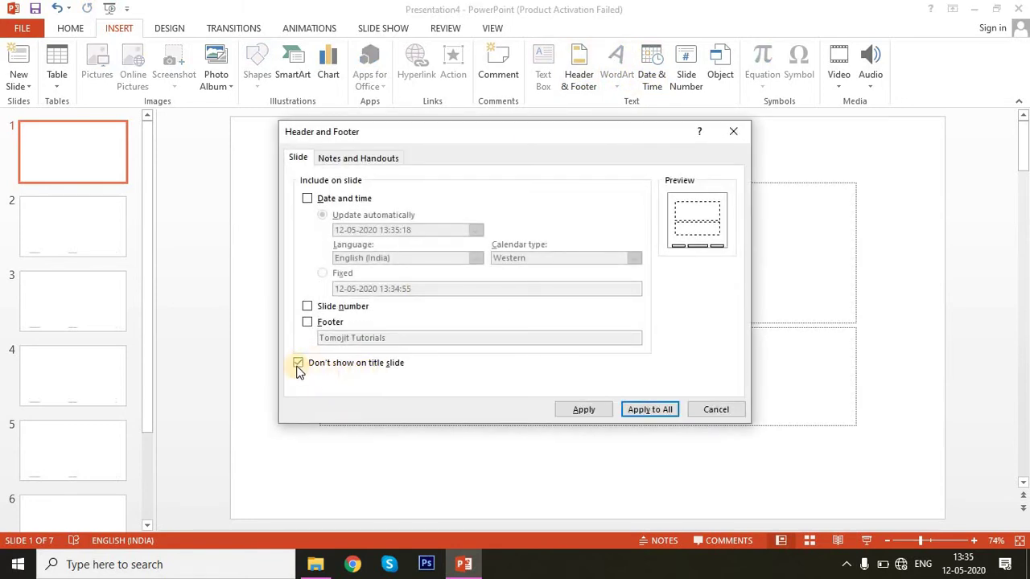
{"action": "left_click", "coordinate": [742, 132]}
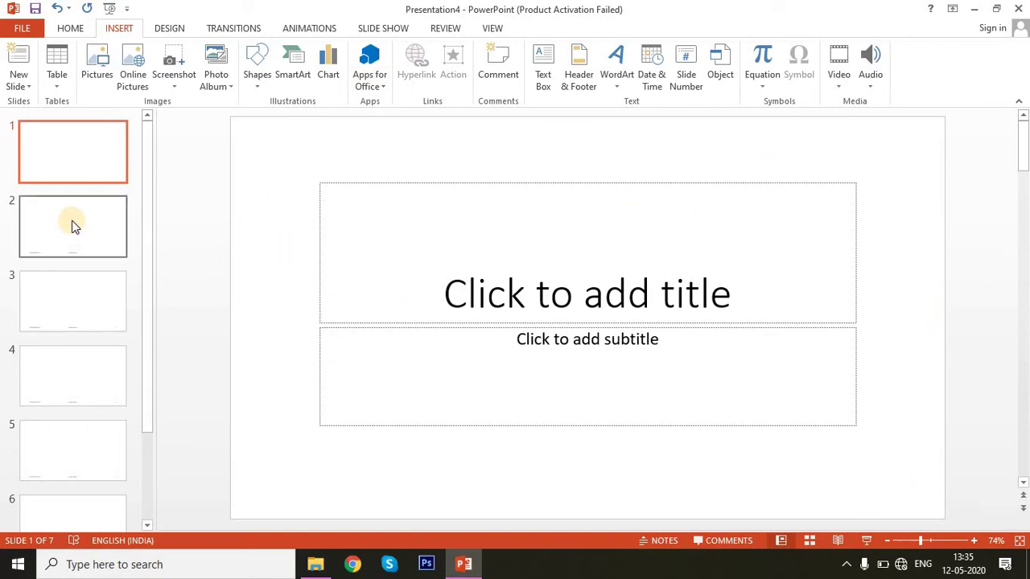
{"action": "left_click", "coordinate": [104, 213]}
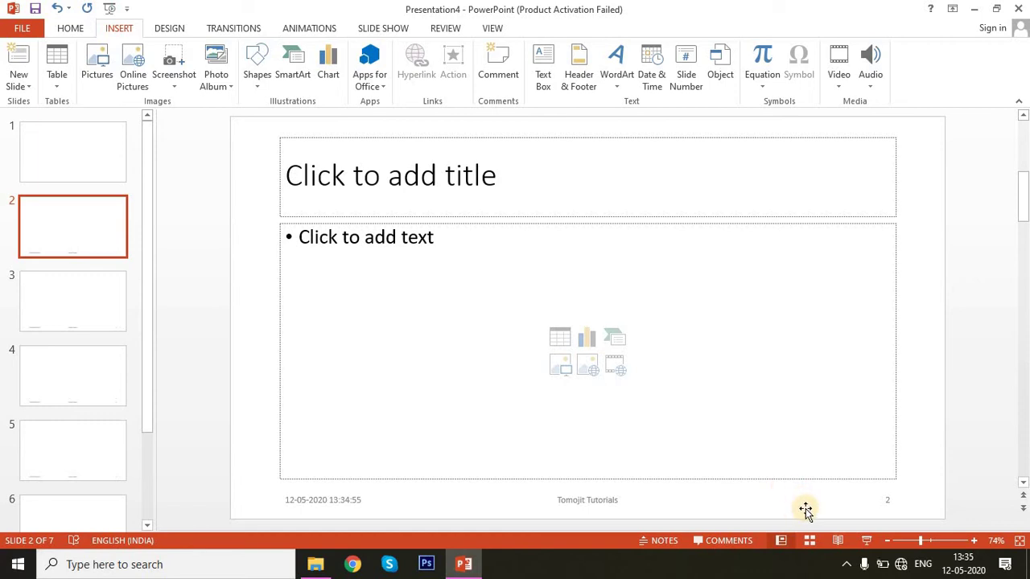
{"action": "scroll", "coordinate": [676, 465], "scroll_direction": "up", "scroll_amount": 1}
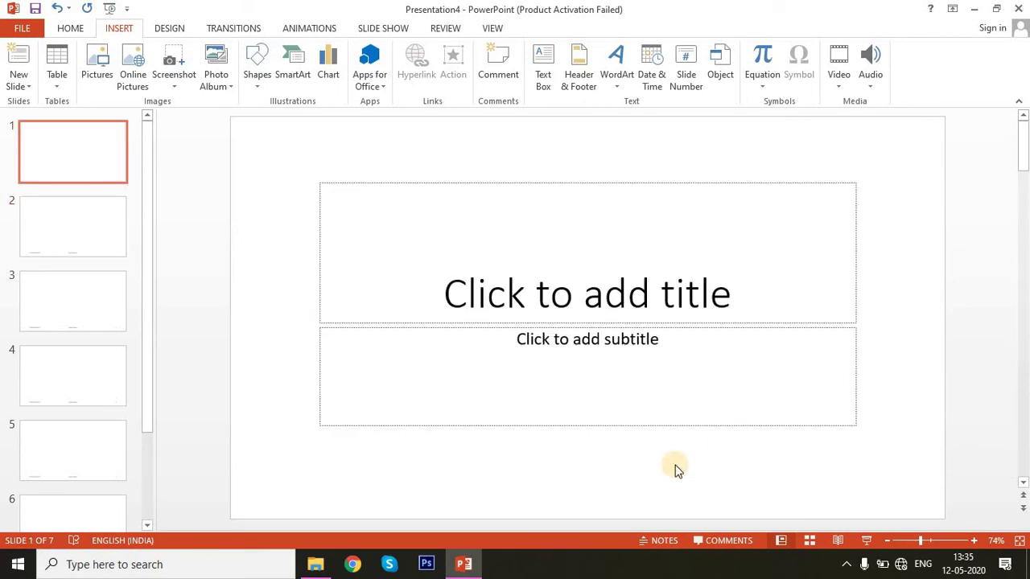
{"action": "scroll", "coordinate": [676, 471], "scroll_direction": "down", "scroll_amount": 2}
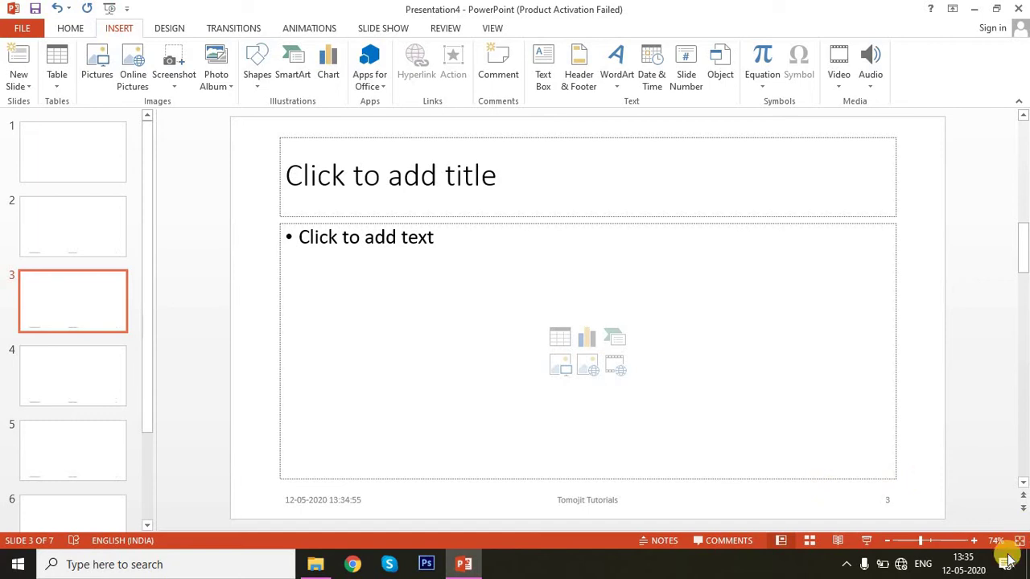
{"action": "left_click", "coordinate": [123, 382]}
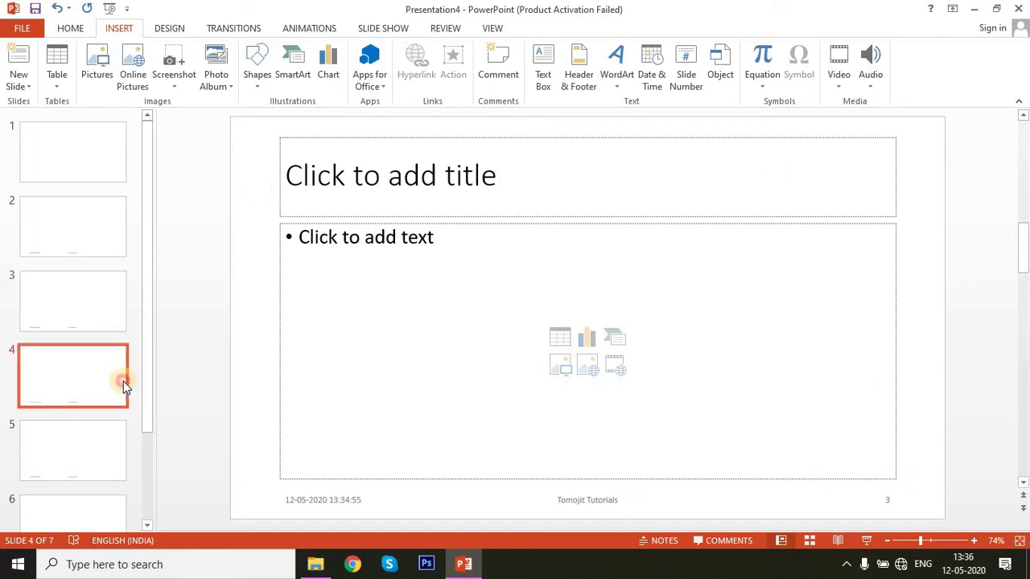
{"action": "left_click", "coordinate": [574, 500]}
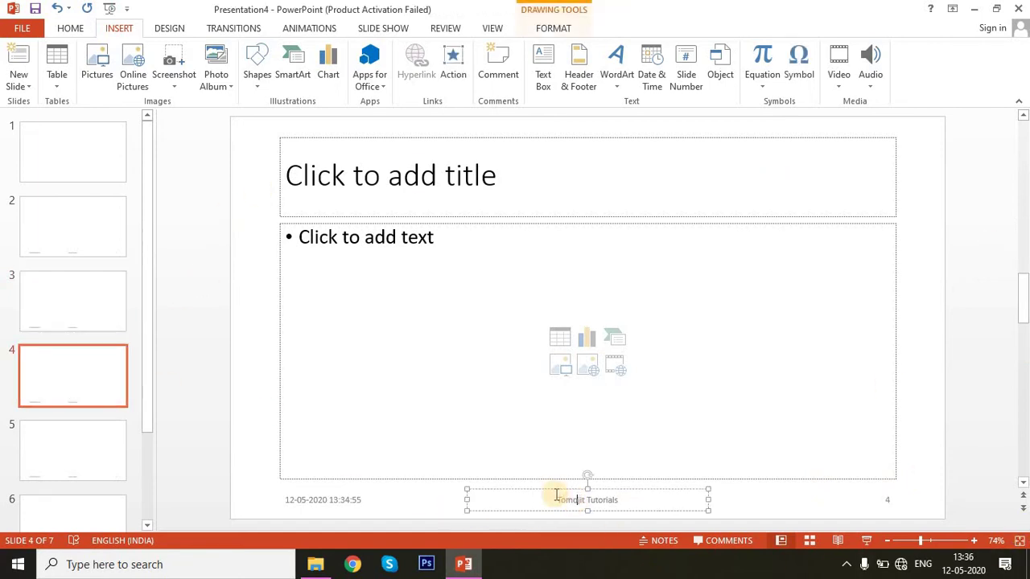
{"action": "left_click_drag", "start_coordinate": [556, 496], "coordinate": [623, 510]}
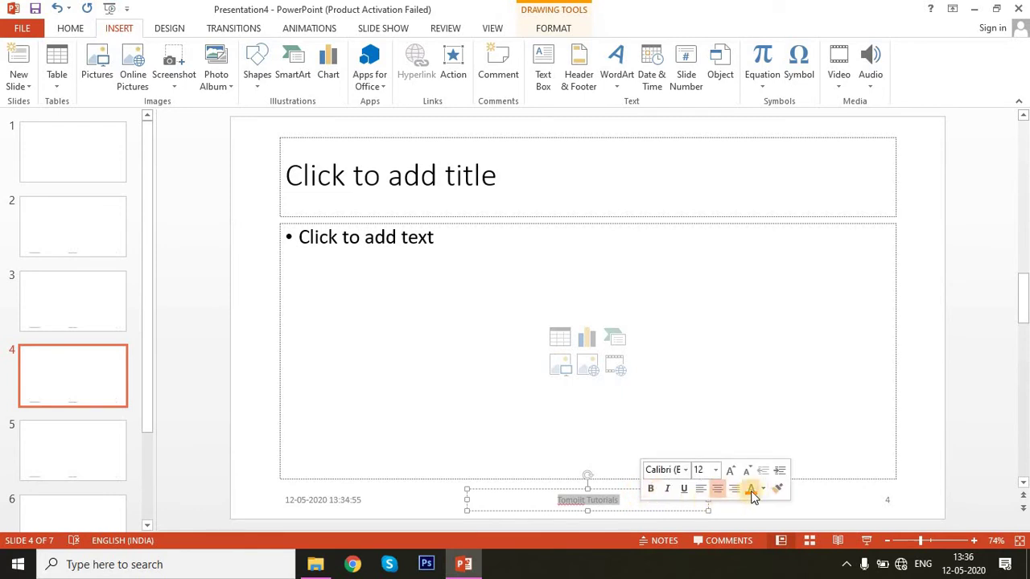
{"action": "left_click", "coordinate": [751, 490]}
{"action": "left_click", "coordinate": [730, 473]}
{"action": "left_click", "coordinate": [889, 509]}
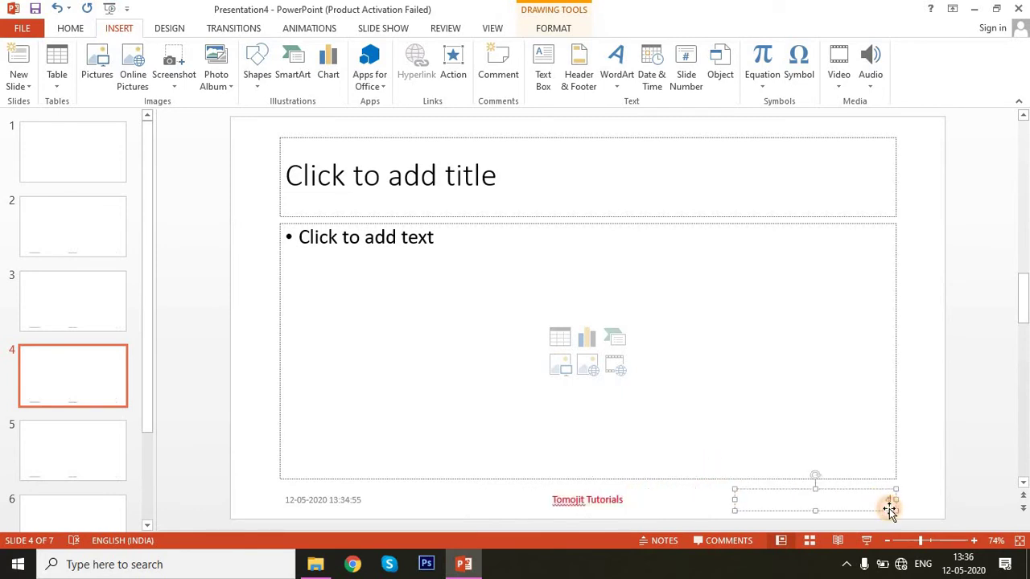
{"action": "left_click_drag", "start_coordinate": [892, 500], "coordinate": [876, 502]}
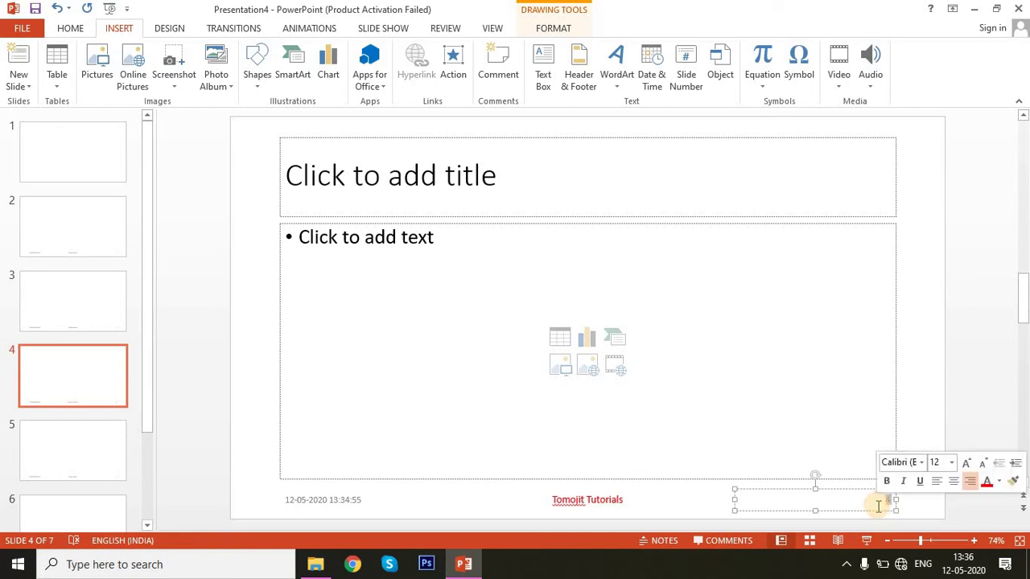
{"action": "left_click", "coordinate": [996, 486]}
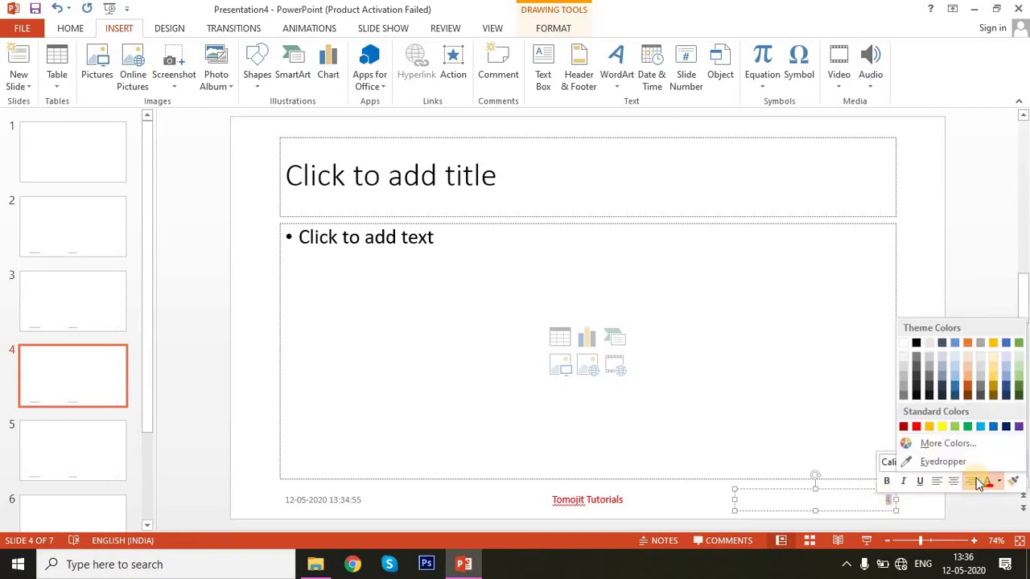
{"action": "left_click", "coordinate": [972, 427]}
{"action": "double_click", "coordinate": [347, 501]}
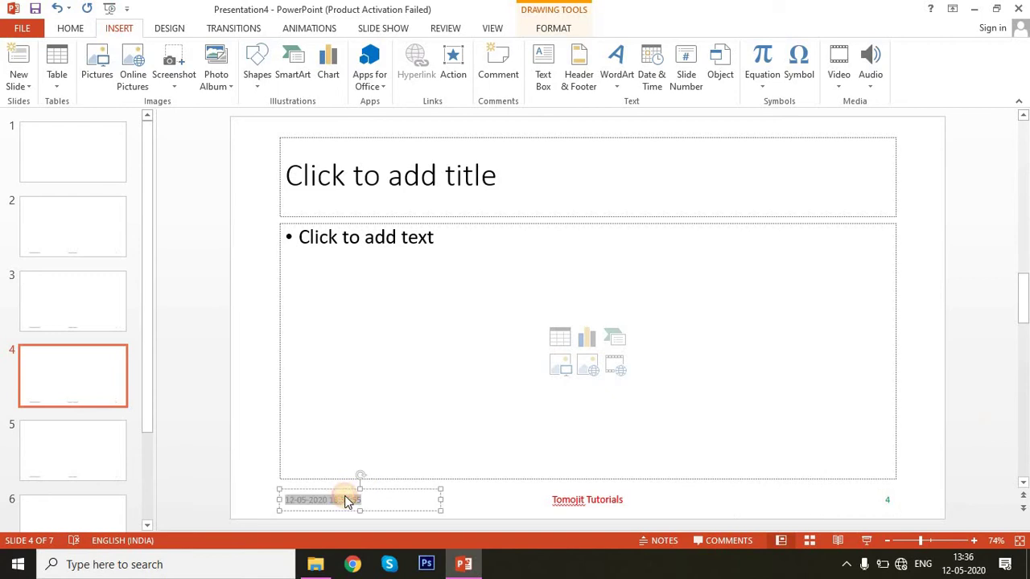
{"action": "left_click", "coordinate": [360, 499]}
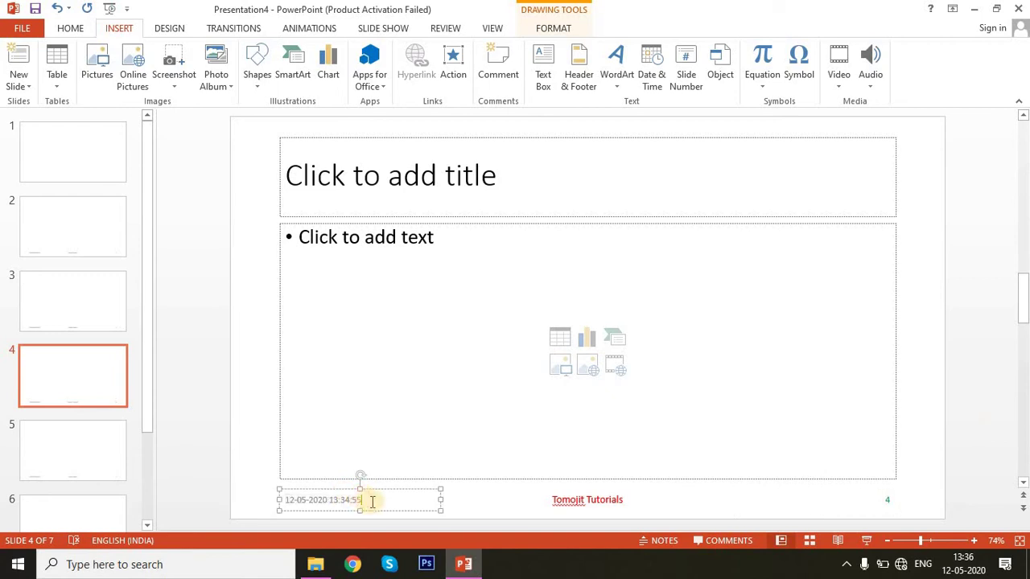
{"action": "left_click_drag", "start_coordinate": [265, 496], "coordinate": [356, 494]}
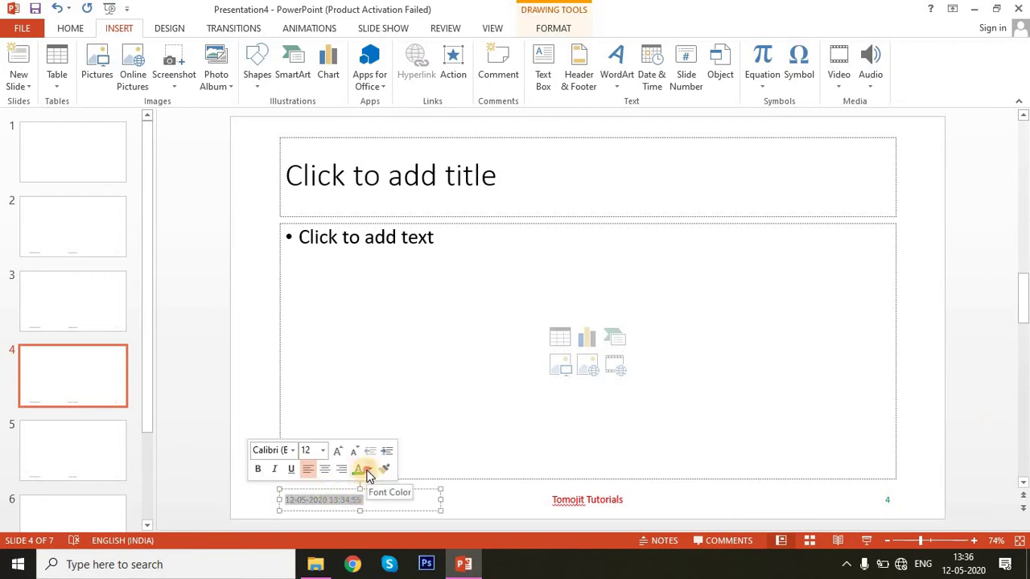
{"action": "left_click", "coordinate": [369, 469]}
{"action": "left_click", "coordinate": [383, 415]}
{"action": "left_click", "coordinate": [481, 465]}
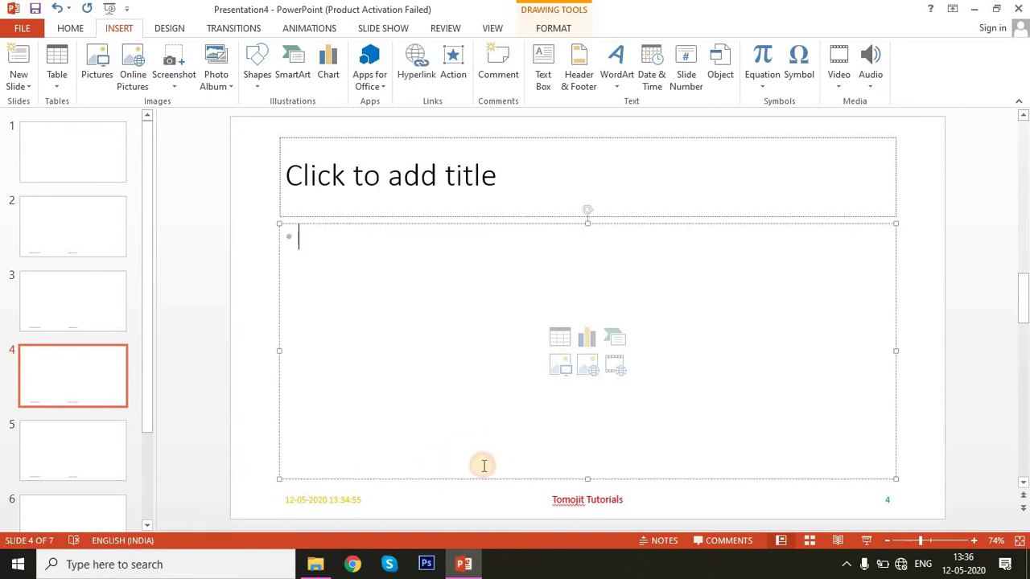
{"action": "scroll", "coordinate": [500, 481], "scroll_direction": "up", "scroll_amount": 2}
{"action": "scroll", "coordinate": [500, 481], "scroll_direction": "up", "scroll_amount": 1}
{"action": "scroll", "coordinate": [500, 481], "scroll_direction": "down", "scroll_amount": 3}
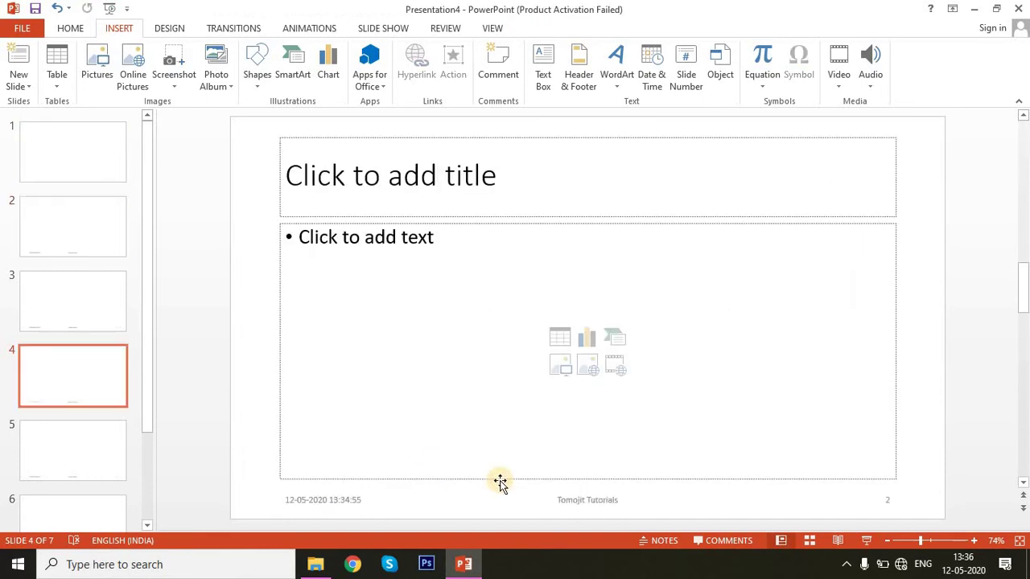
{"action": "scroll", "coordinate": [500, 481], "scroll_direction": "down", "scroll_amount": 2}
{"action": "scroll", "coordinate": [499, 481], "scroll_direction": "up", "scroll_amount": 1}
{"action": "scroll", "coordinate": [500, 481], "scroll_direction": "up", "scroll_amount": 1}
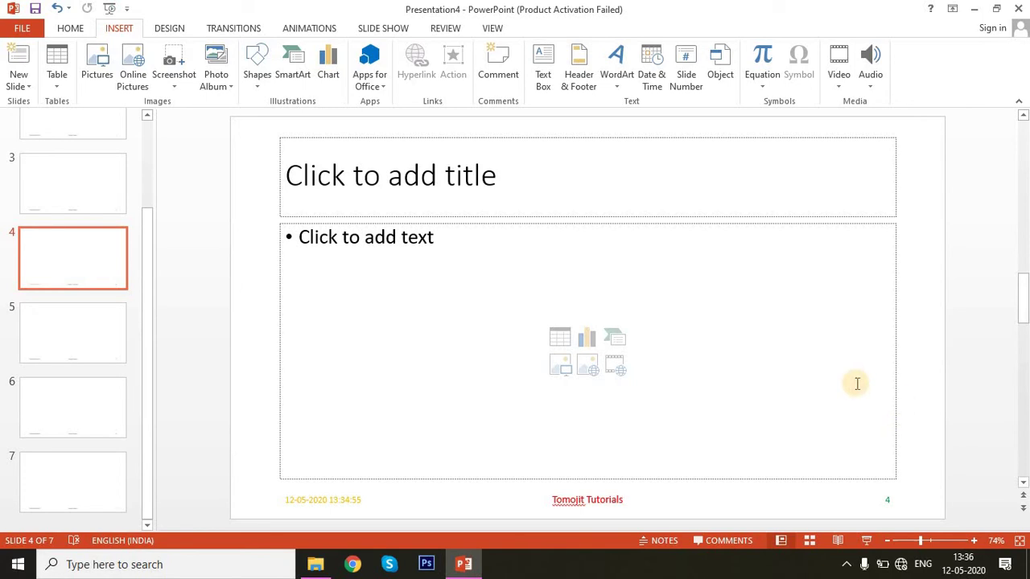
Step: Scroll up through the slide thumbnails to slide 1, then back down to slide 7
{"action": "scroll", "coordinate": [857, 384], "scroll_direction": "up", "scroll_amount": 1}
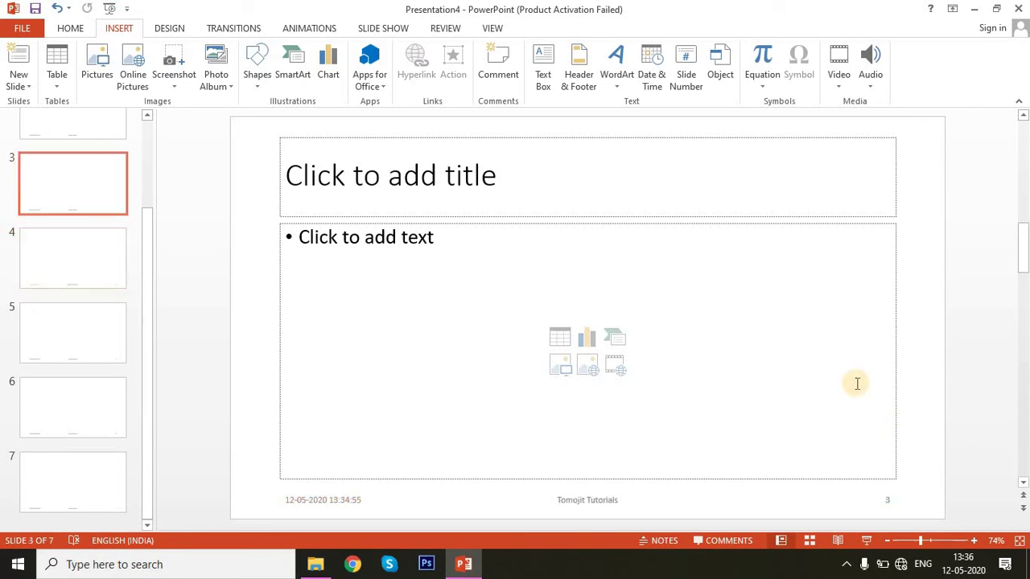
{"action": "scroll", "coordinate": [857, 384], "scroll_direction": "up", "scroll_amount": 2}
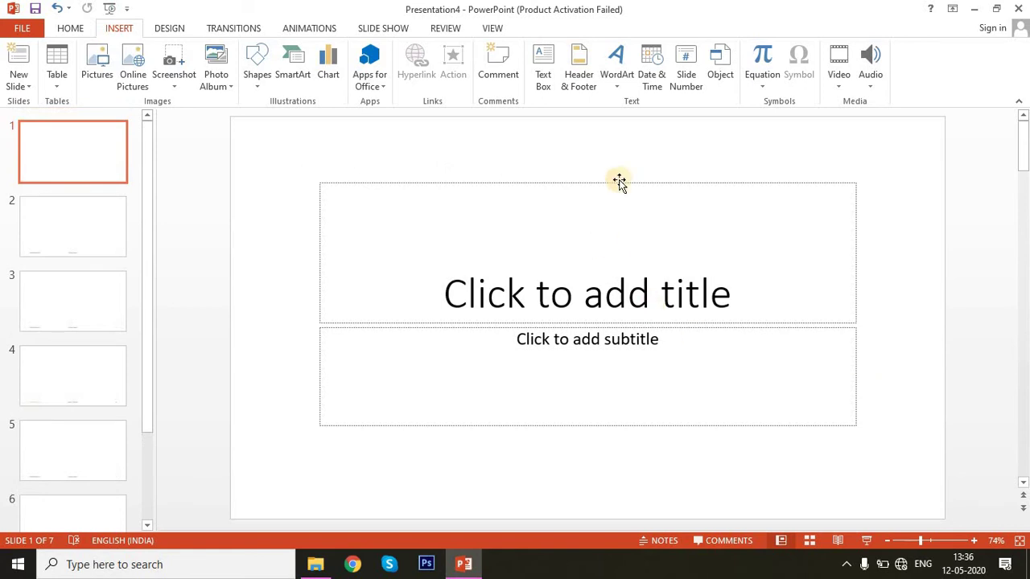
{"action": "scroll", "coordinate": [666, 391], "scroll_direction": "down", "scroll_amount": 2}
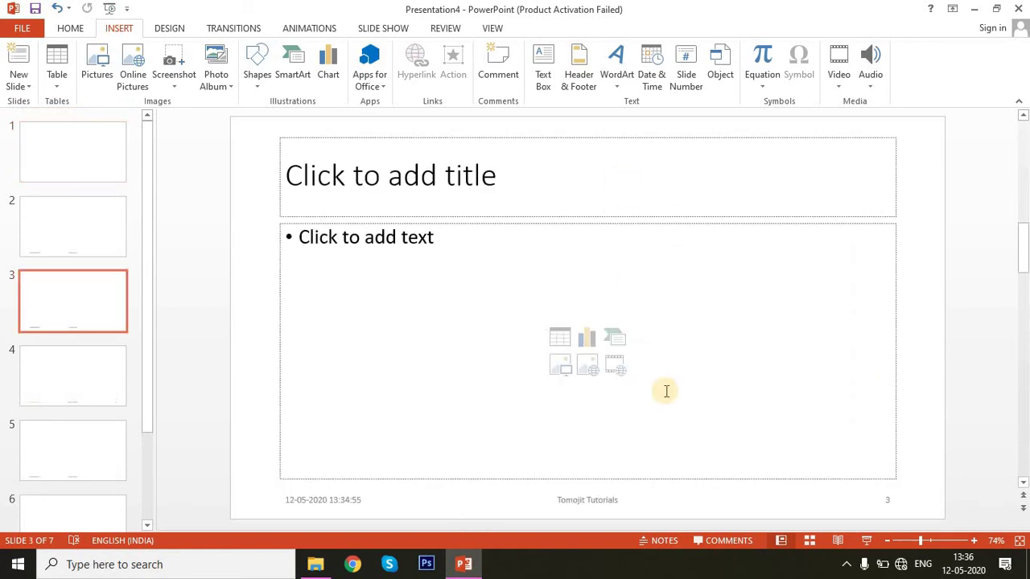
{"action": "scroll", "coordinate": [666, 391], "scroll_direction": "down", "scroll_amount": 3}
{"action": "scroll", "coordinate": [666, 391], "scroll_direction": "down", "scroll_amount": 1}
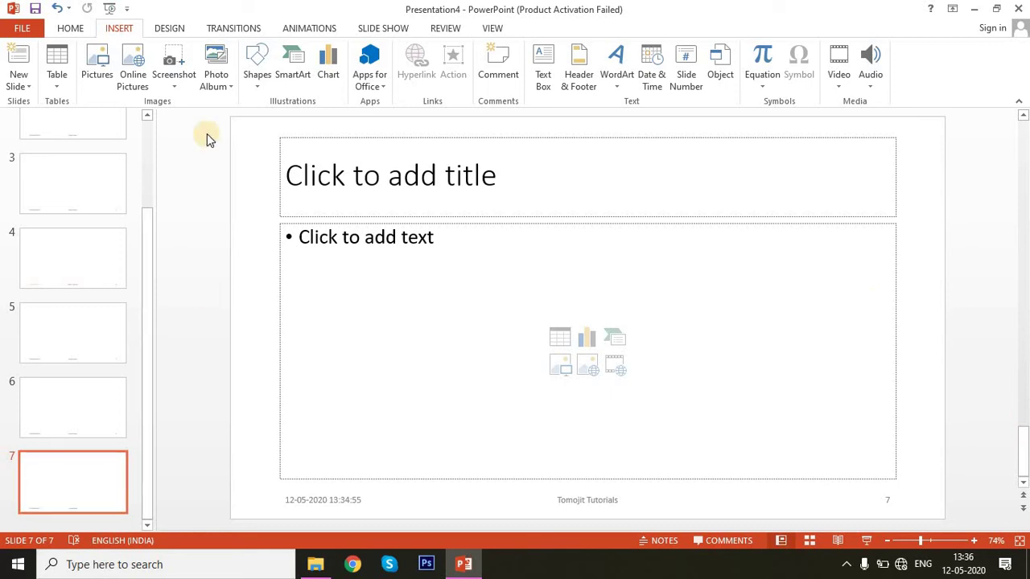
Step: Add ten new blank slides after slide 7, creating slides 8–17
{"action": "left_click", "coordinate": [70, 28]}
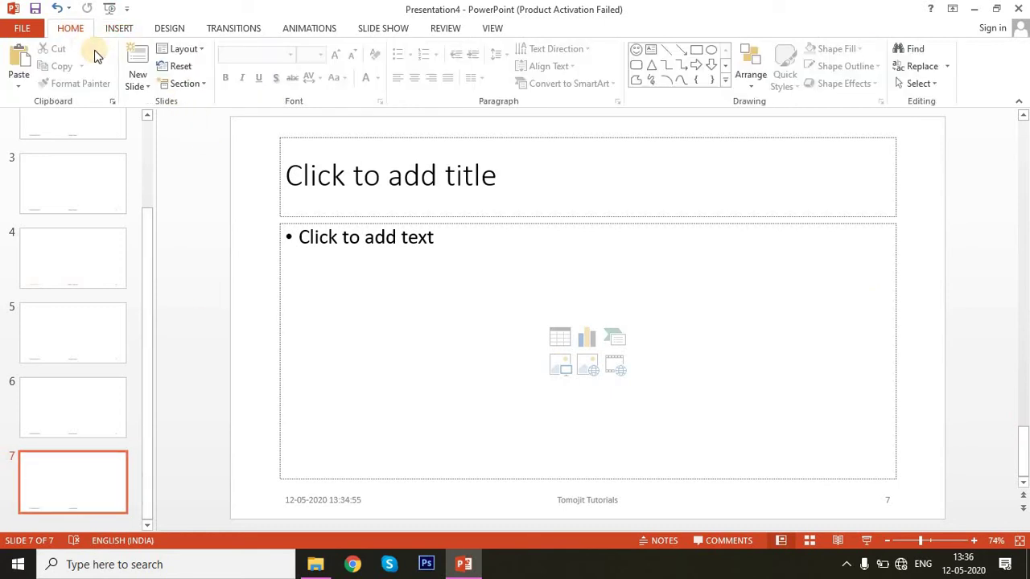
{"action": "left_click", "coordinate": [134, 53]}
{"action": "left_click", "coordinate": [134, 53]}
{"action": "left_click", "coordinate": [134, 53]}
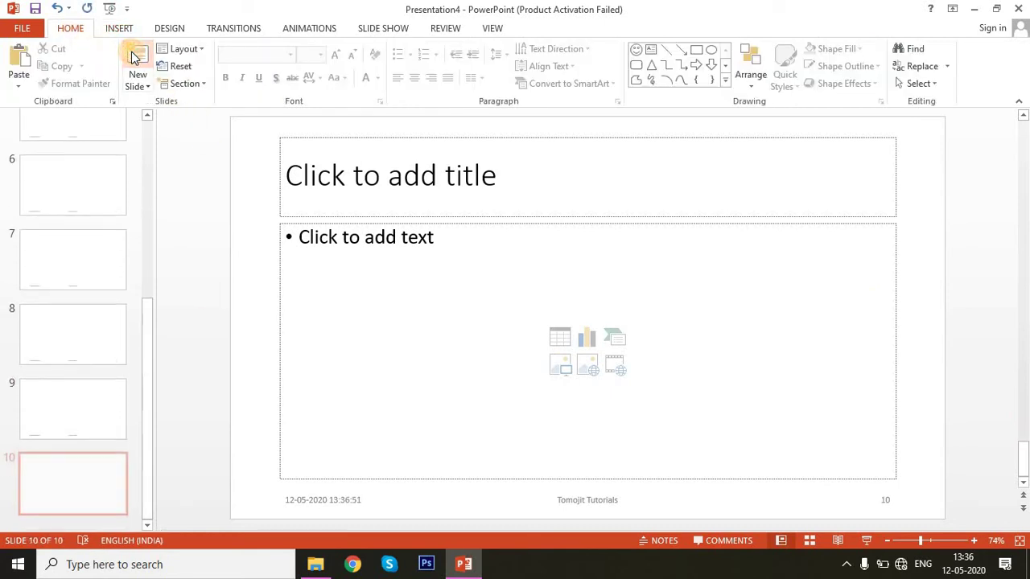
{"action": "left_click", "coordinate": [134, 53]}
{"action": "left_click", "coordinate": [134, 53]}
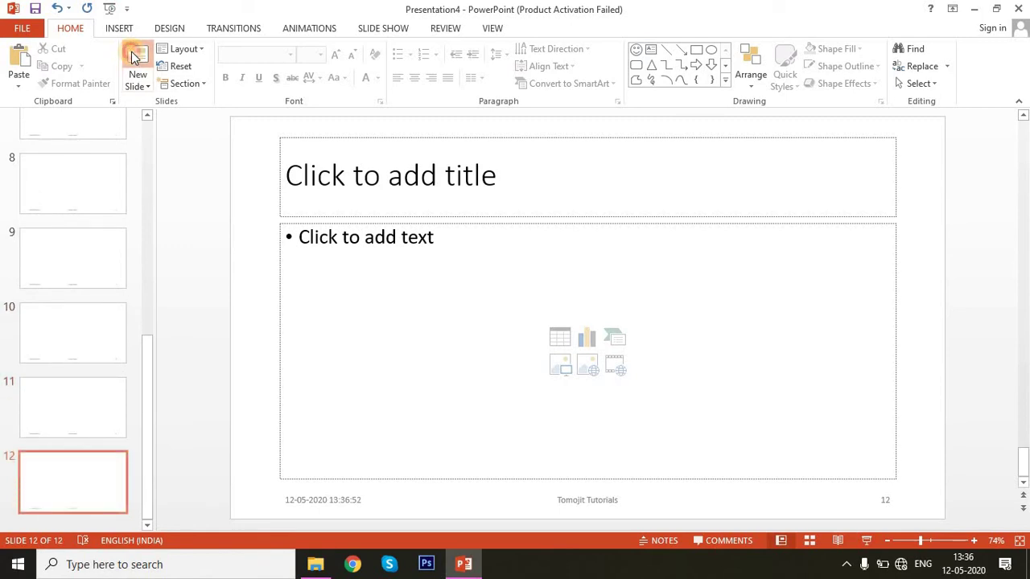
{"action": "left_click", "coordinate": [134, 53]}
{"action": "left_click", "coordinate": [135, 53]}
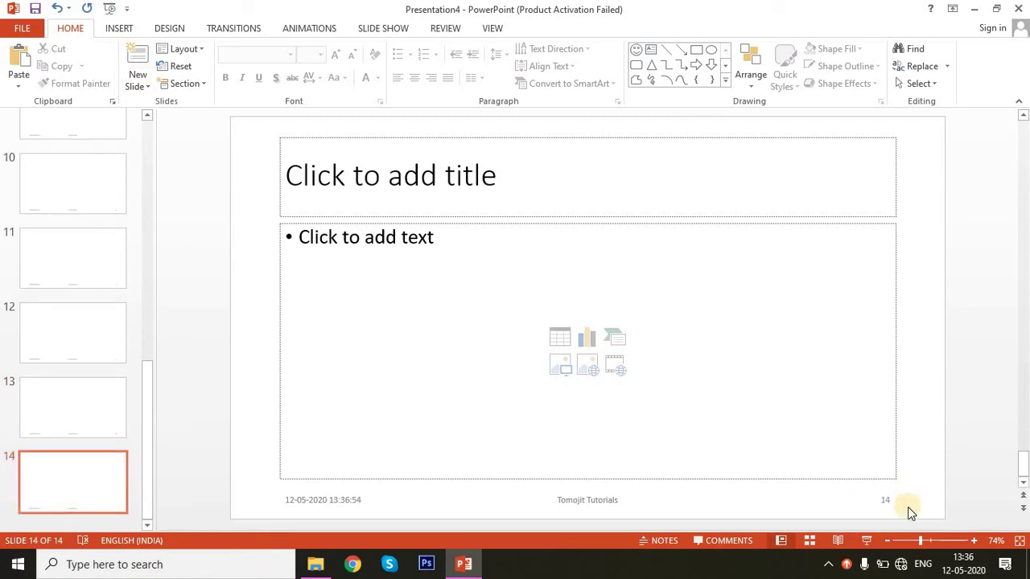
{"action": "left_click", "coordinate": [152, 69]}
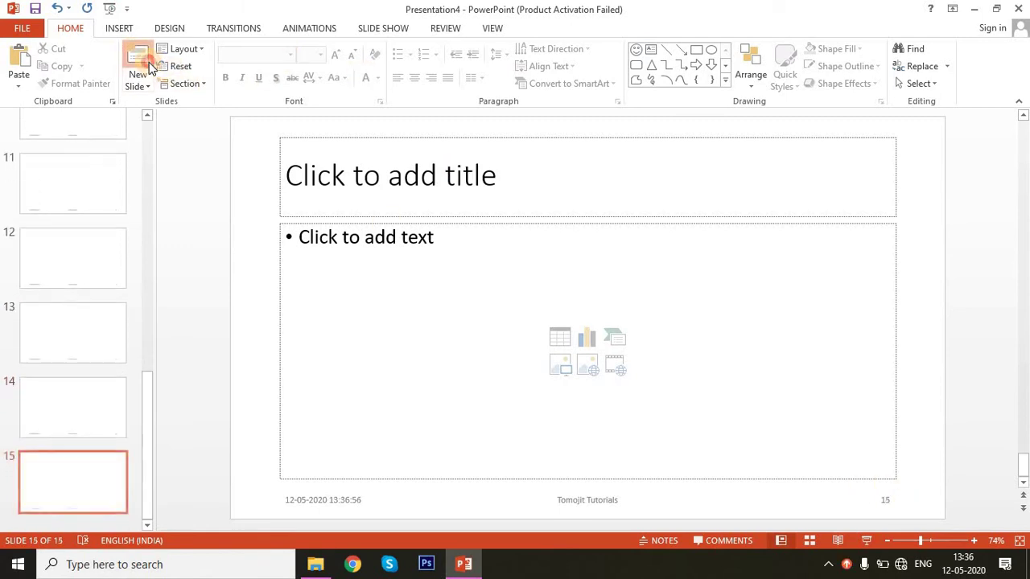
{"action": "left_click", "coordinate": [150, 69]}
{"action": "left_click", "coordinate": [150, 70]}
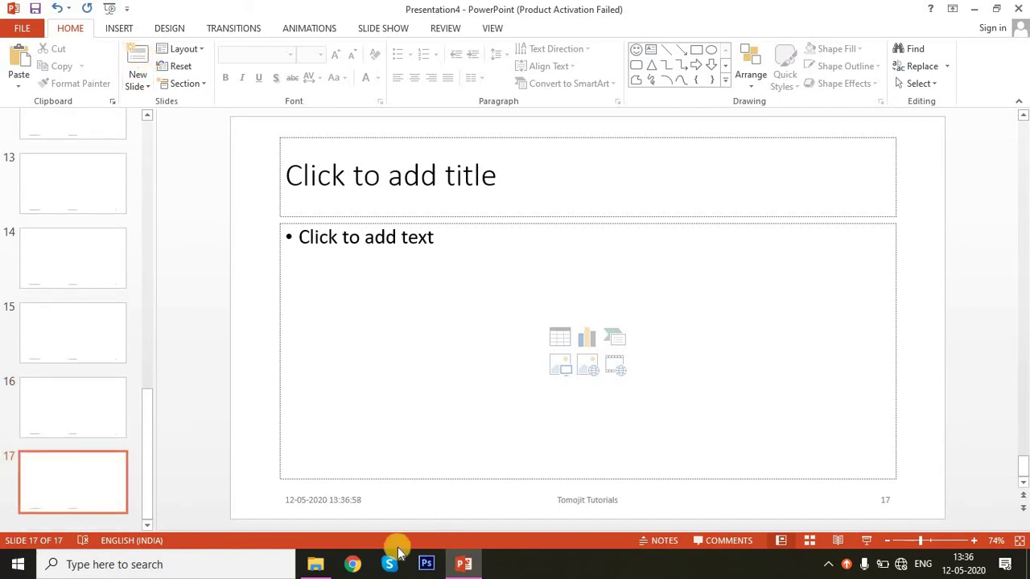
Step: Click through new slides 13–17 to check their date, footer and number
{"action": "left_click", "coordinate": [51, 201]}
{"action": "left_click", "coordinate": [48, 259]}
{"action": "left_click", "coordinate": [66, 345]}
{"action": "left_click", "coordinate": [65, 398]}
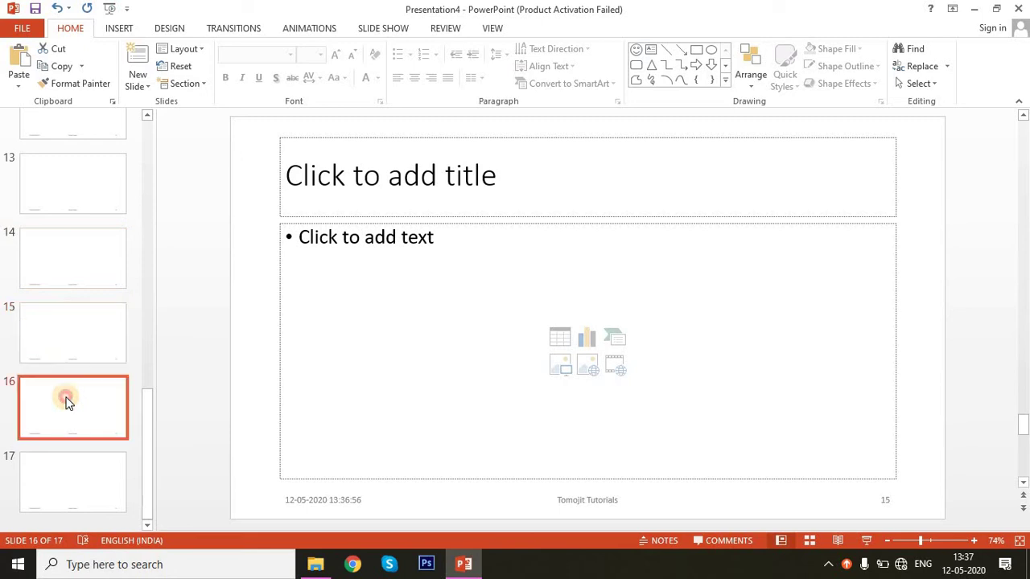
{"action": "left_click", "coordinate": [80, 485]}
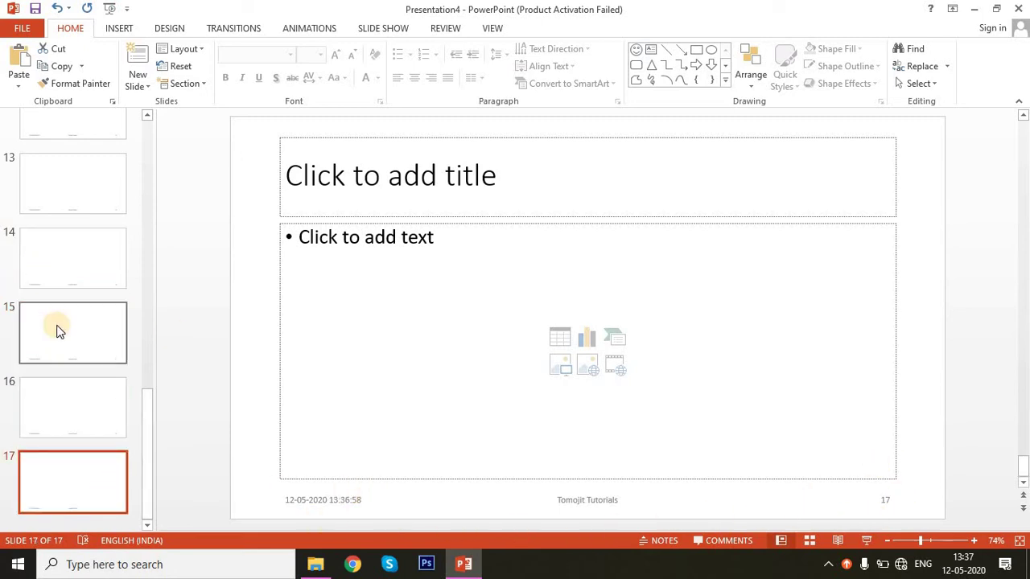
{"action": "scroll", "coordinate": [57, 330], "scroll_direction": "up", "scroll_amount": 2}
{"action": "scroll", "coordinate": [57, 330], "scroll_direction": "up", "scroll_amount": 2}
{"action": "scroll", "coordinate": [56, 330], "scroll_direction": "up", "scroll_amount": 4}
{"action": "scroll", "coordinate": [57, 330], "scroll_direction": "up", "scroll_amount": 4}
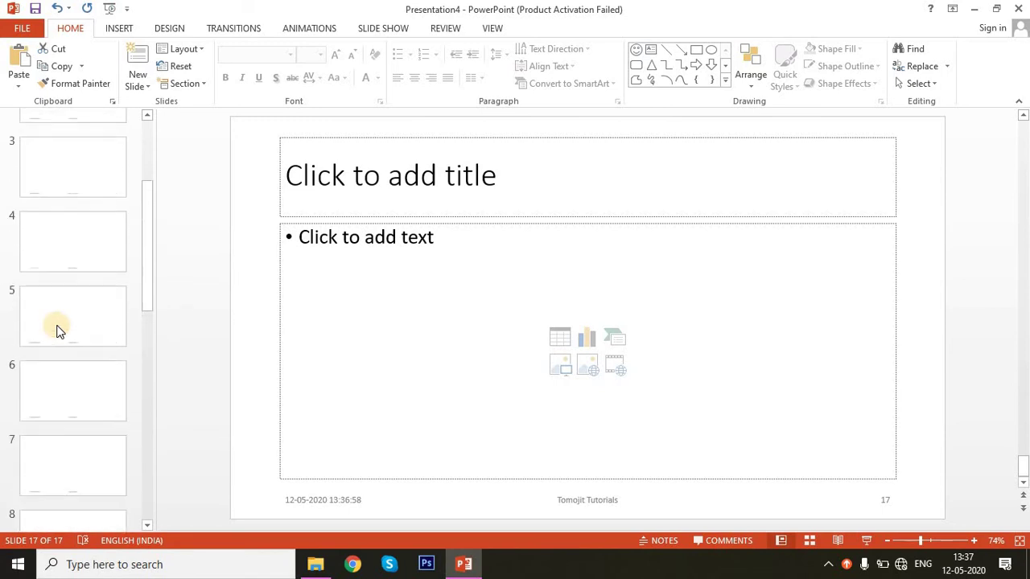
{"action": "scroll", "coordinate": [56, 330], "scroll_direction": "up", "scroll_amount": 1}
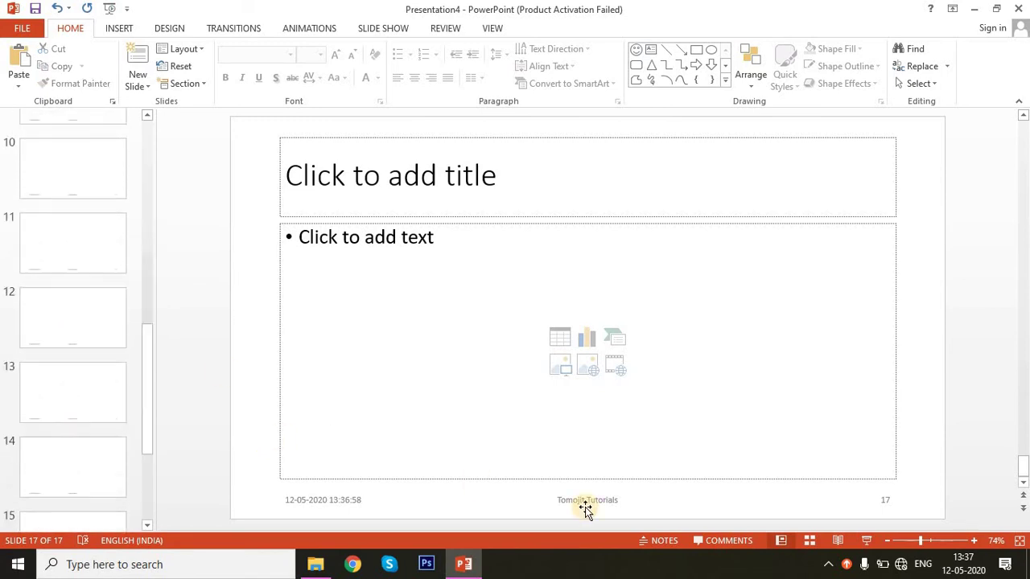
Step: Select slide 17, step back to slide 13, and scroll up the thumbnail list
{"action": "left_click", "coordinate": [111, 461]}
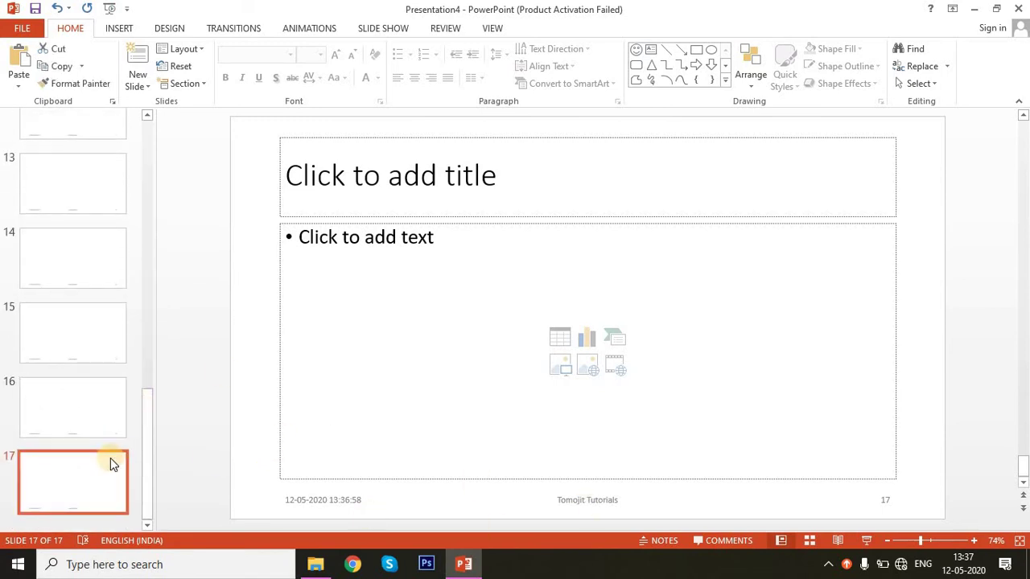
{"action": "key", "text": "Up"}
{"action": "key", "text": "Up"}
{"action": "key", "text": "Up"}
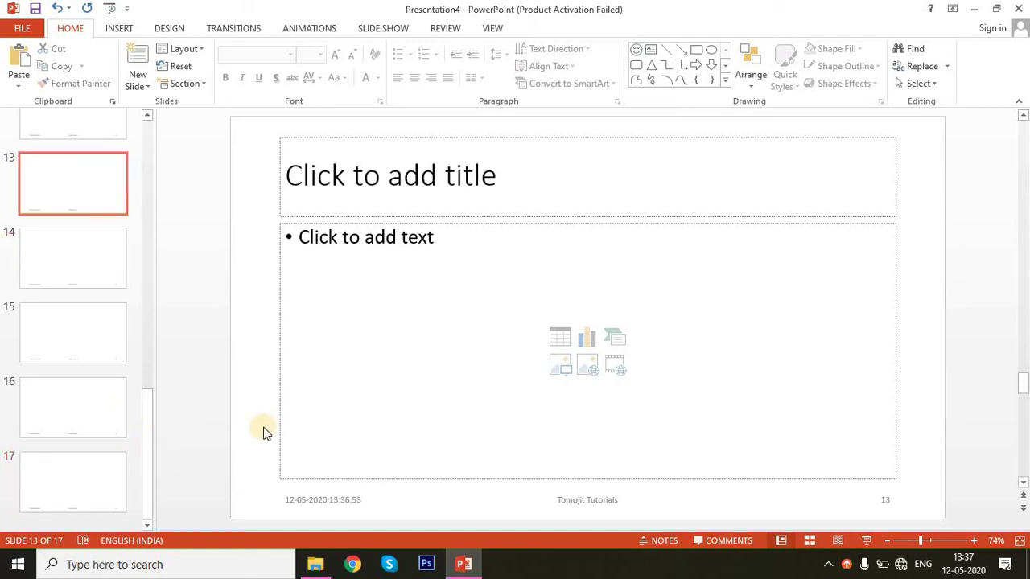
{"action": "scroll", "coordinate": [60, 357], "scroll_direction": "up", "scroll_amount": 2}
{"action": "scroll", "coordinate": [60, 357], "scroll_direction": "up", "scroll_amount": 3}
{"action": "scroll", "coordinate": [61, 357], "scroll_direction": "up", "scroll_amount": 3}
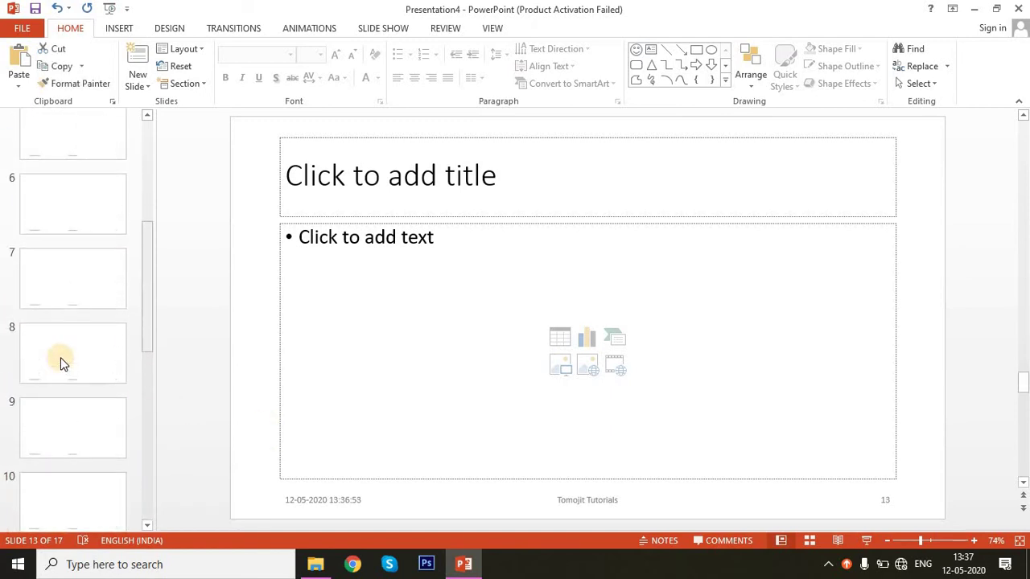
{"action": "scroll", "coordinate": [60, 357], "scroll_direction": "up", "scroll_amount": 3}
{"action": "scroll", "coordinate": [61, 357], "scroll_direction": "up", "scroll_amount": 3}
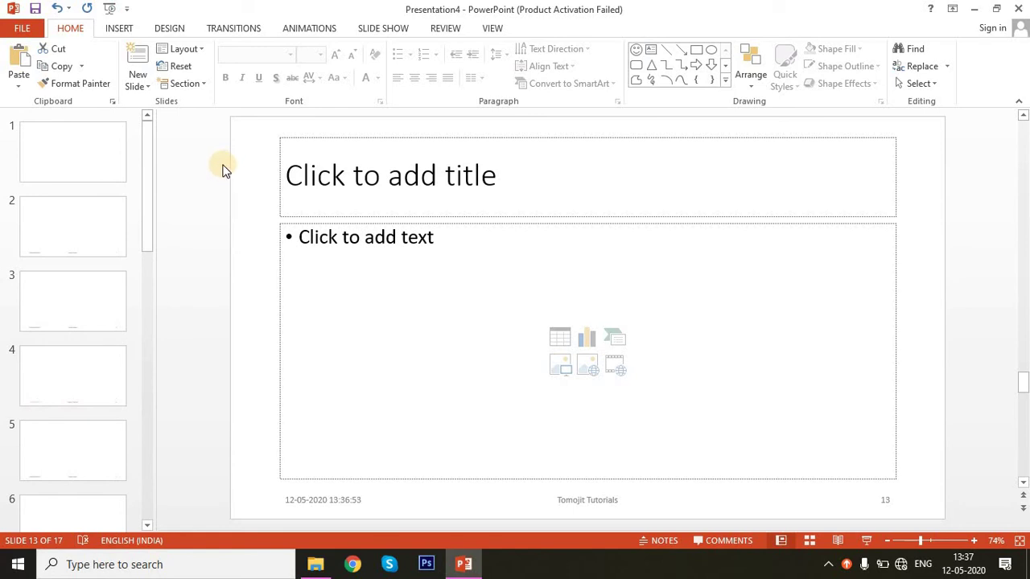
Step: Create a new blank presentation and maximize its window
{"action": "left_click", "coordinate": [24, 29]}
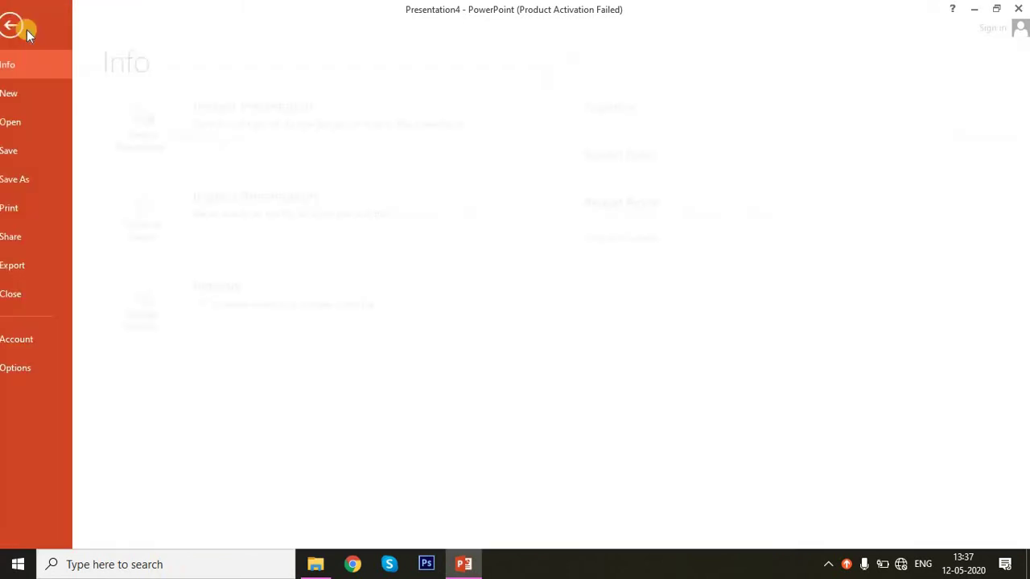
{"action": "left_click", "coordinate": [34, 90]}
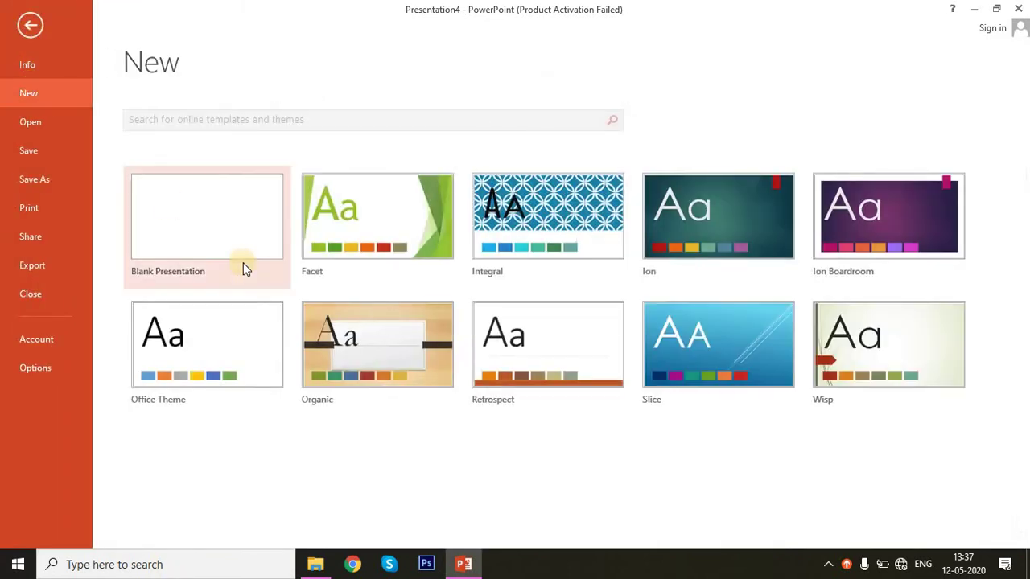
{"action": "left_click", "coordinate": [245, 269]}
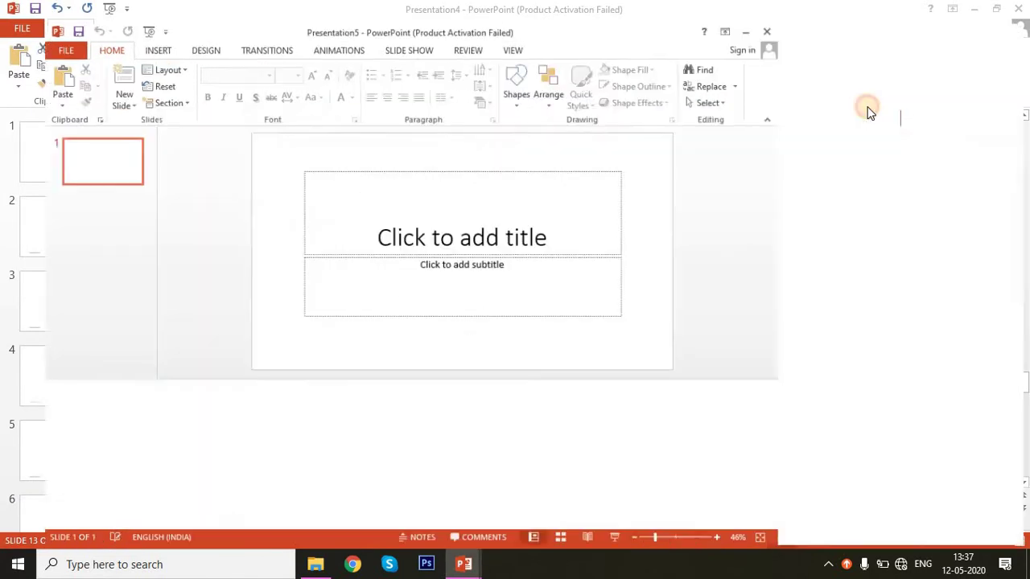
{"action": "left_click", "coordinate": [866, 102]}
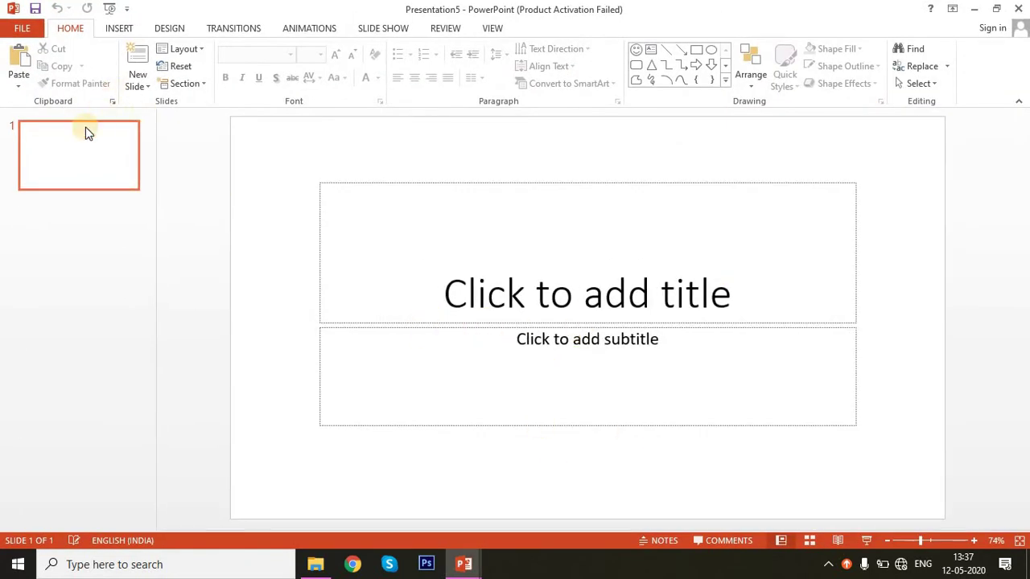
Step: Add three title-and-content slides, then return to the title slide
{"action": "left_click", "coordinate": [129, 49]}
{"action": "left_click", "coordinate": [128, 48]}
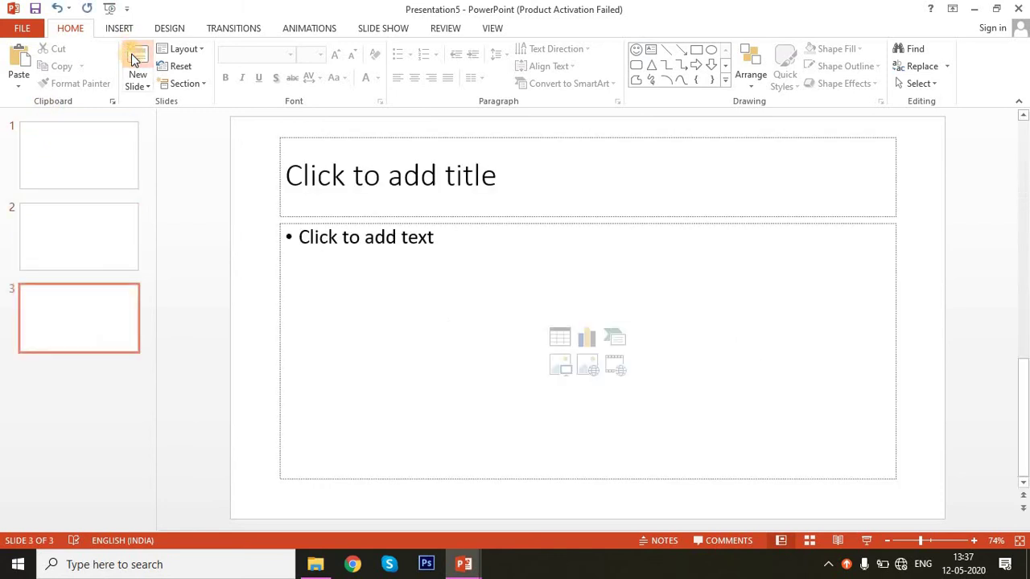
{"action": "left_click", "coordinate": [129, 48]}
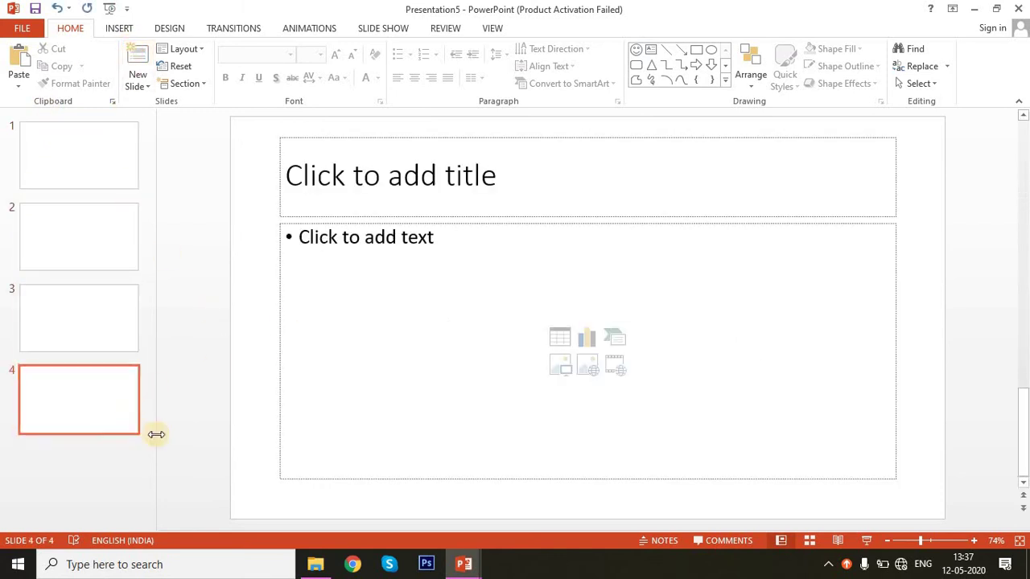
{"action": "left_click", "coordinate": [97, 160]}
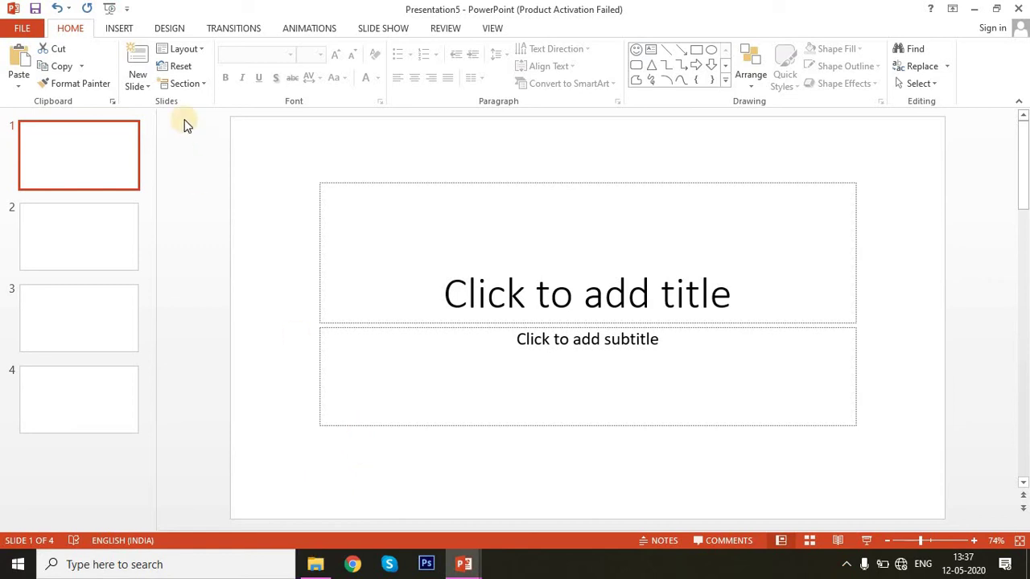
Step: Insert a small text box near the slide's lower left containing the digit 1
{"action": "left_click", "coordinate": [121, 31]}
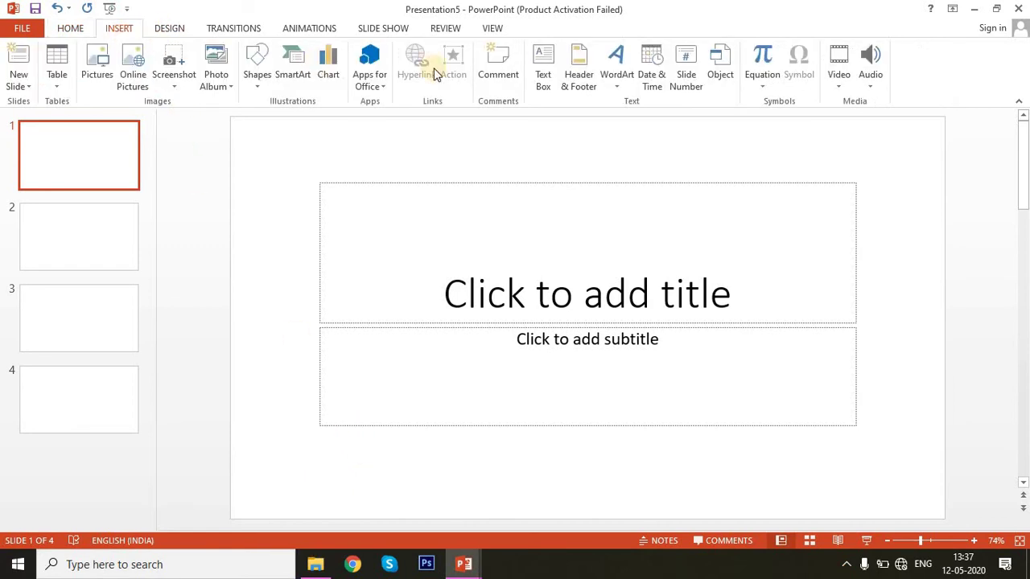
{"action": "left_click", "coordinate": [554, 84]}
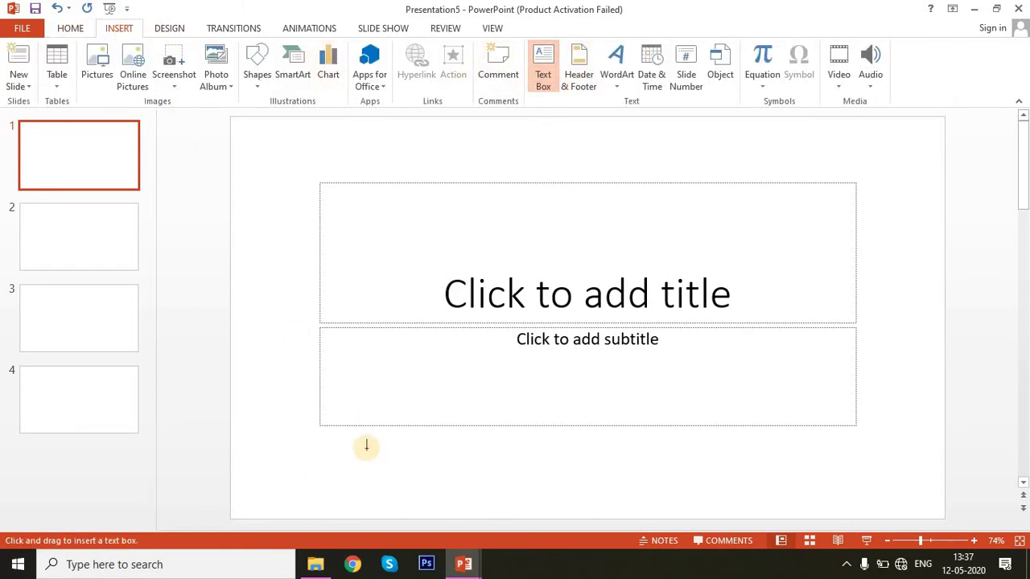
{"action": "left_click_drag", "start_coordinate": [320, 466], "coordinate": [333, 478]}
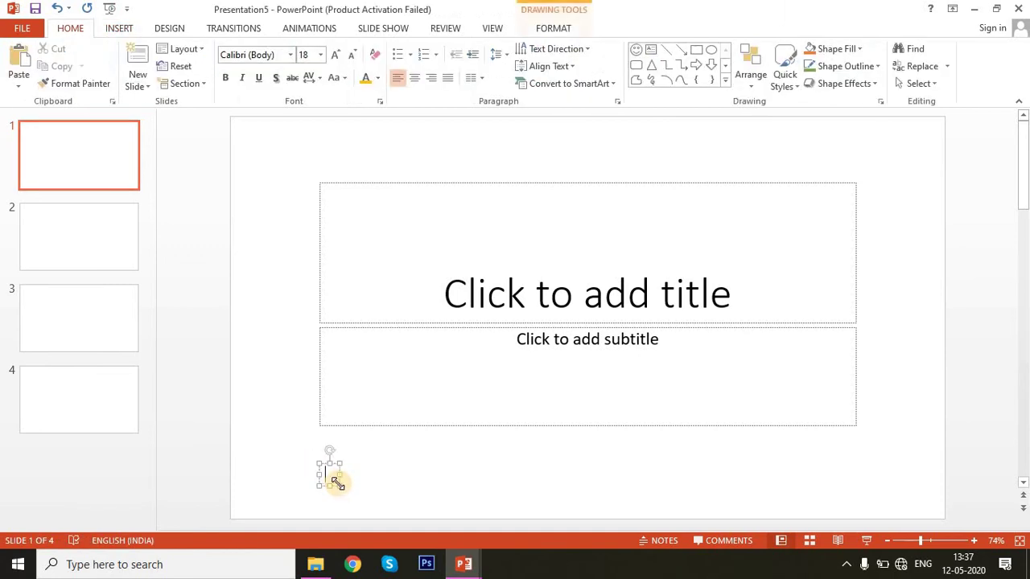
{"action": "type", "text": "1"}
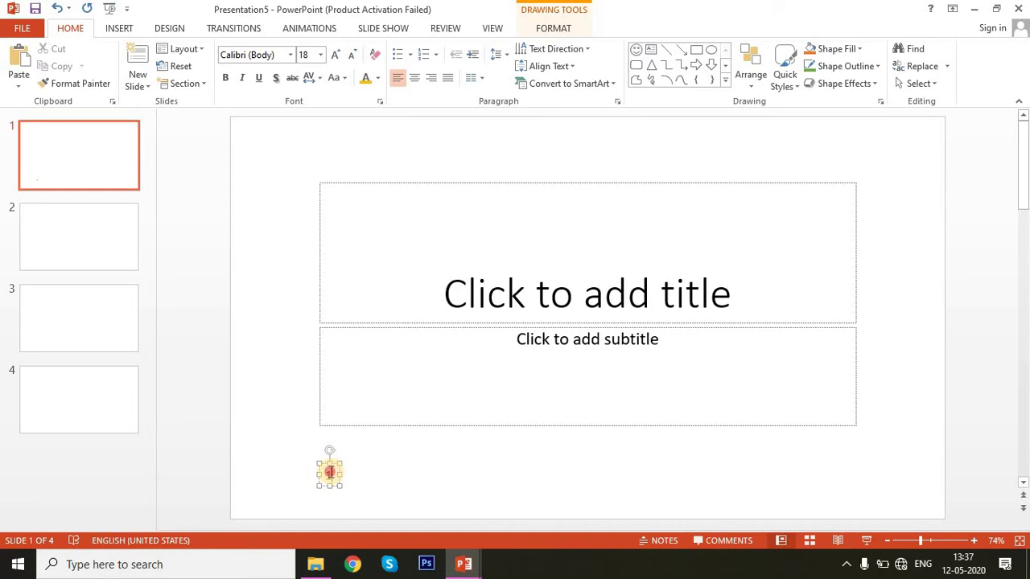
Step: Format the 1 as orange, bold, size 24, in Adobe Gothic Std B
{"action": "double_click", "coordinate": [329, 473]}
{"action": "left_click", "coordinate": [443, 453]}
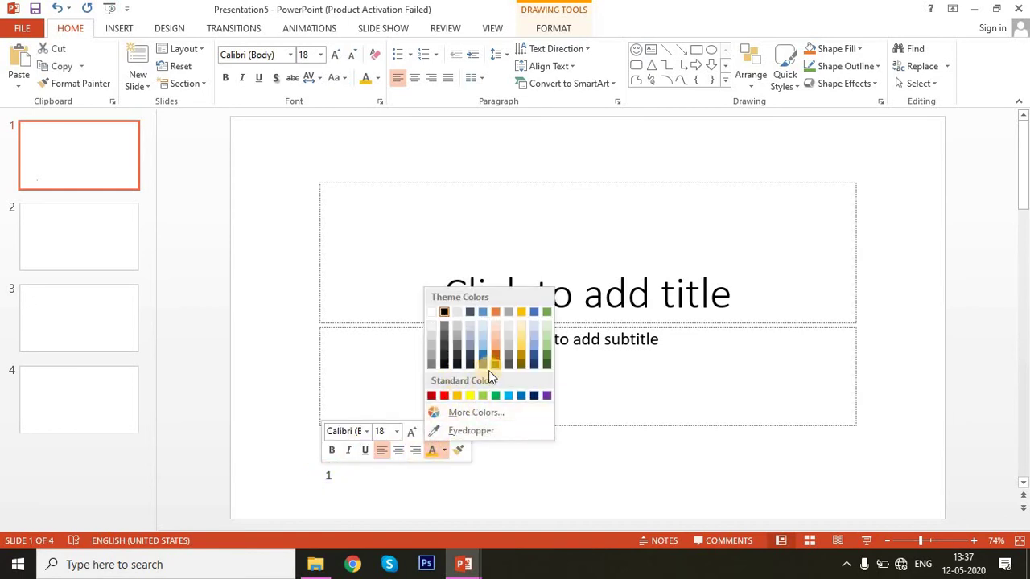
{"action": "left_click", "coordinate": [499, 314]}
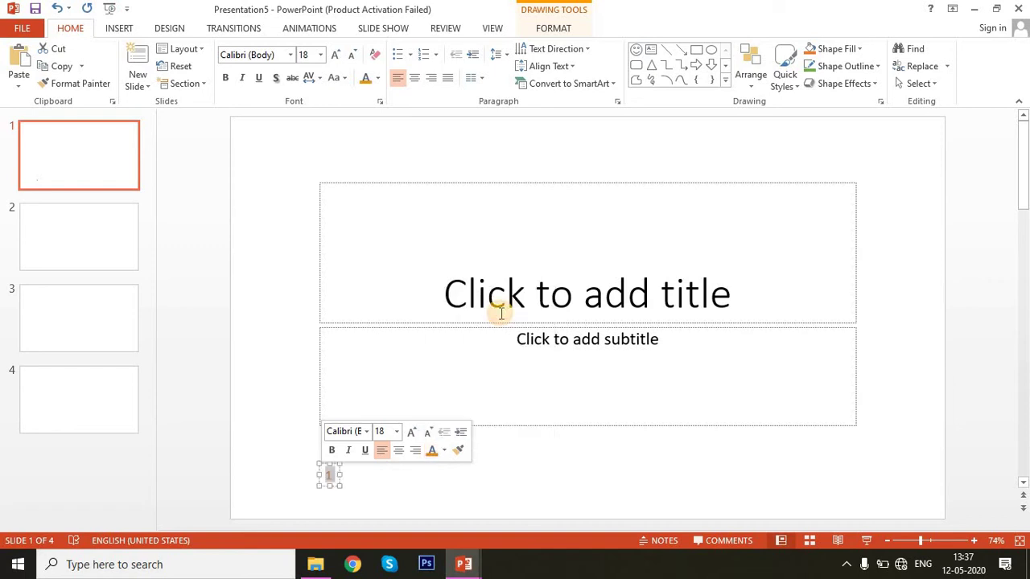
{"action": "left_click", "coordinate": [335, 450]}
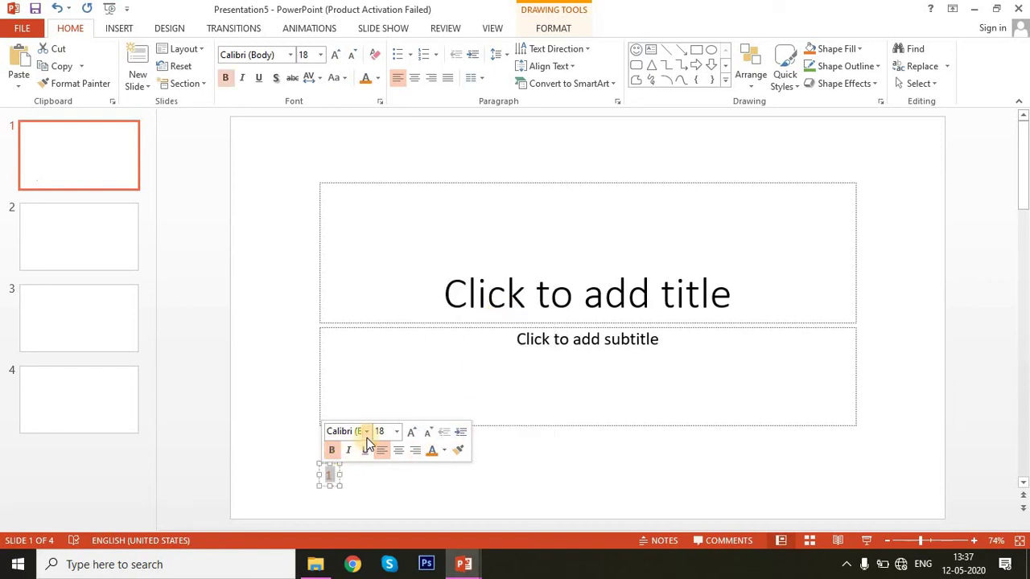
{"action": "left_click", "coordinate": [395, 433]}
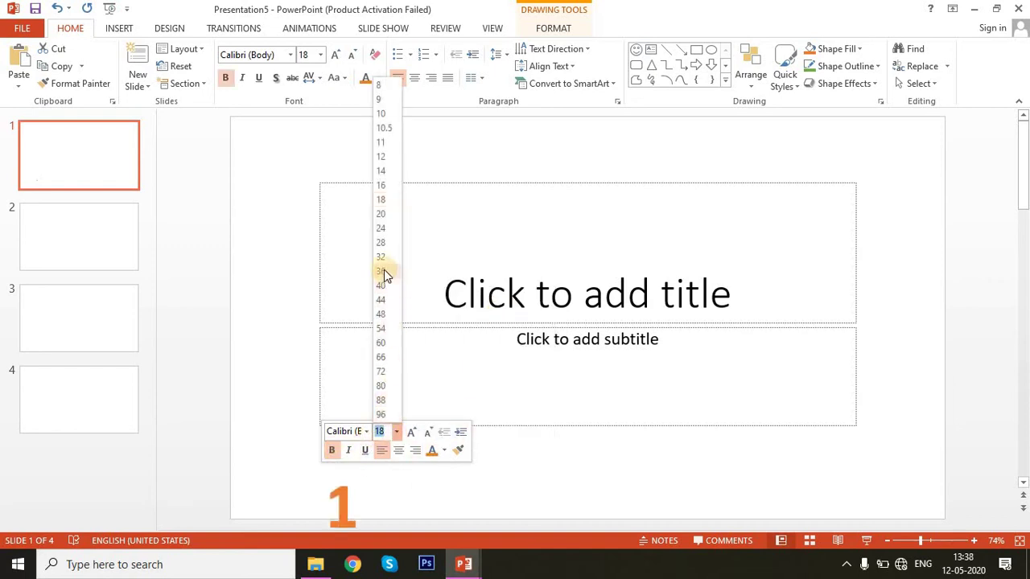
{"action": "left_click", "coordinate": [382, 229]}
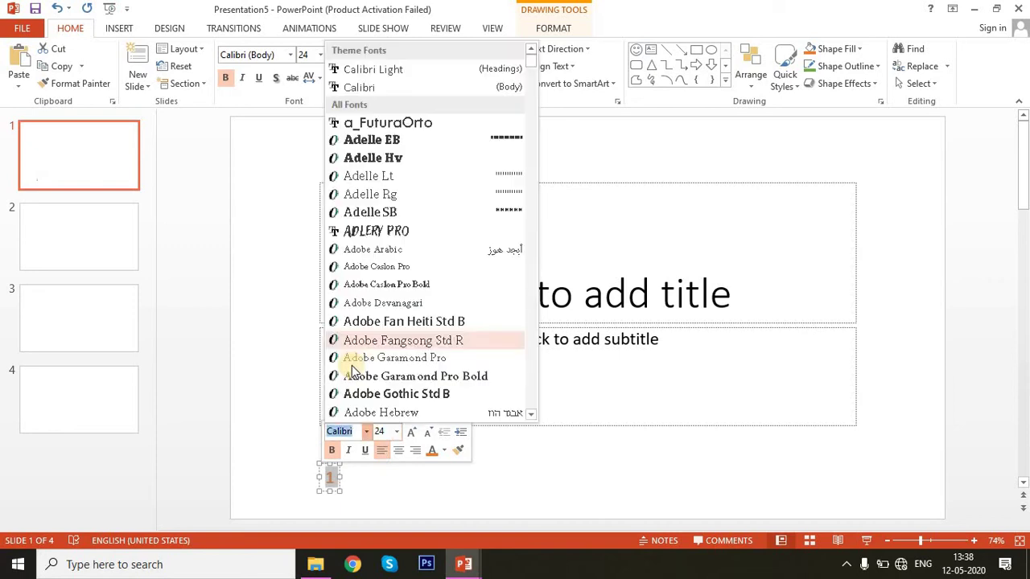
{"action": "left_click", "coordinate": [366, 431]}
{"action": "left_click", "coordinate": [392, 395]}
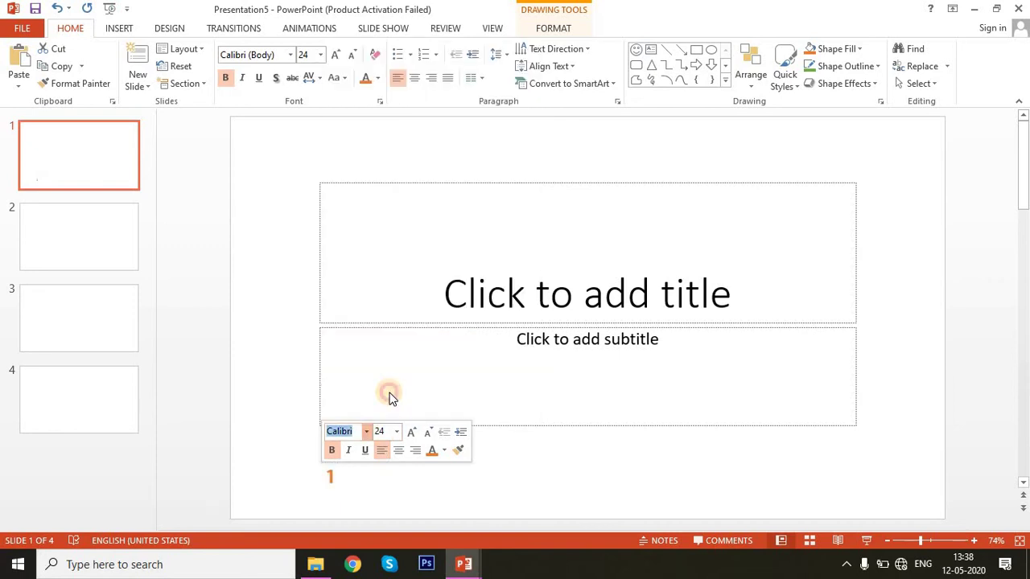
{"action": "left_click", "coordinate": [416, 492]}
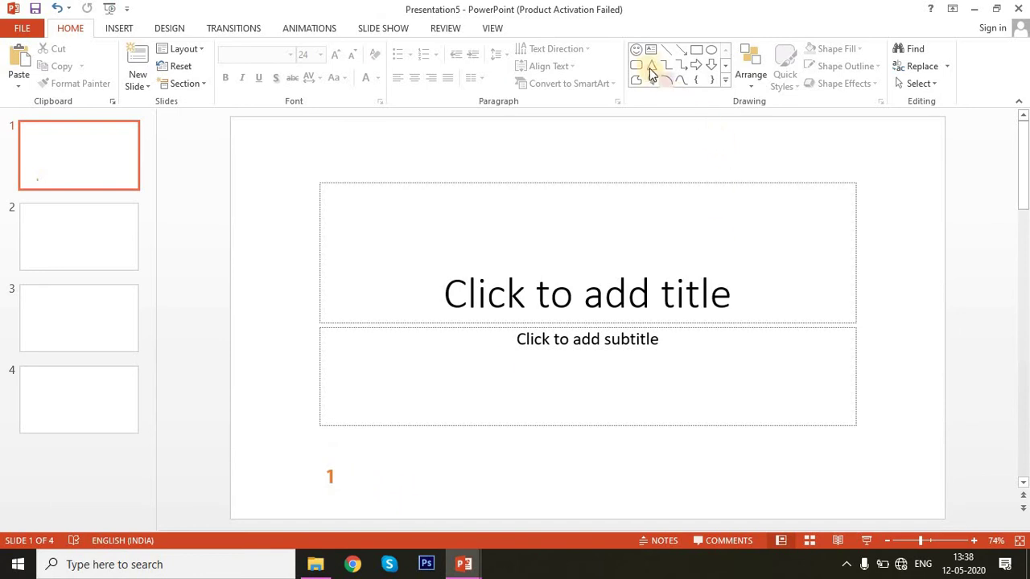
Step: Draw a small rectangle square near the 1 and give it a light blue gradient fill
{"action": "left_click", "coordinate": [696, 51]}
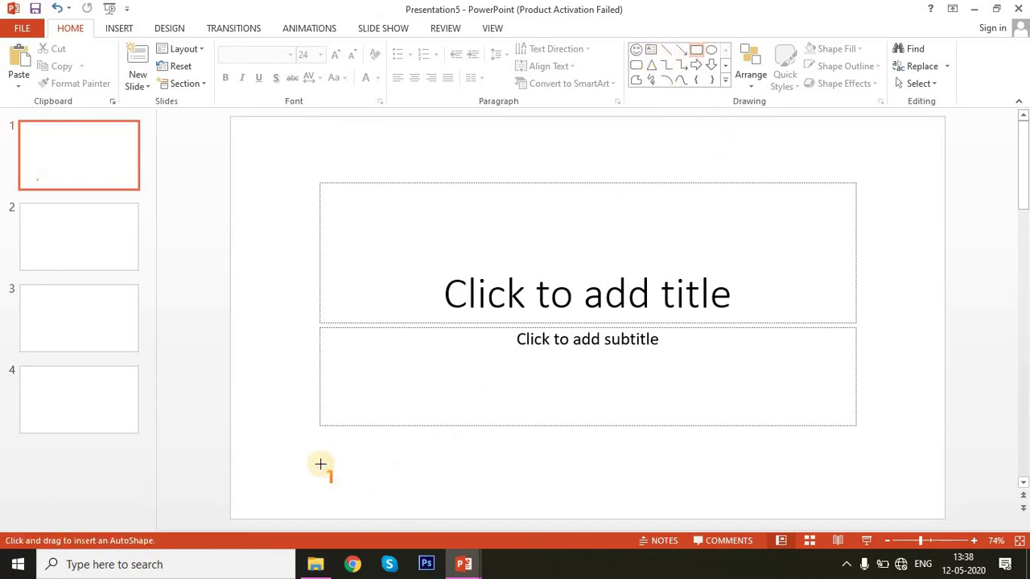
{"action": "left_click_drag", "start_coordinate": [319, 465], "coordinate": [348, 491]}
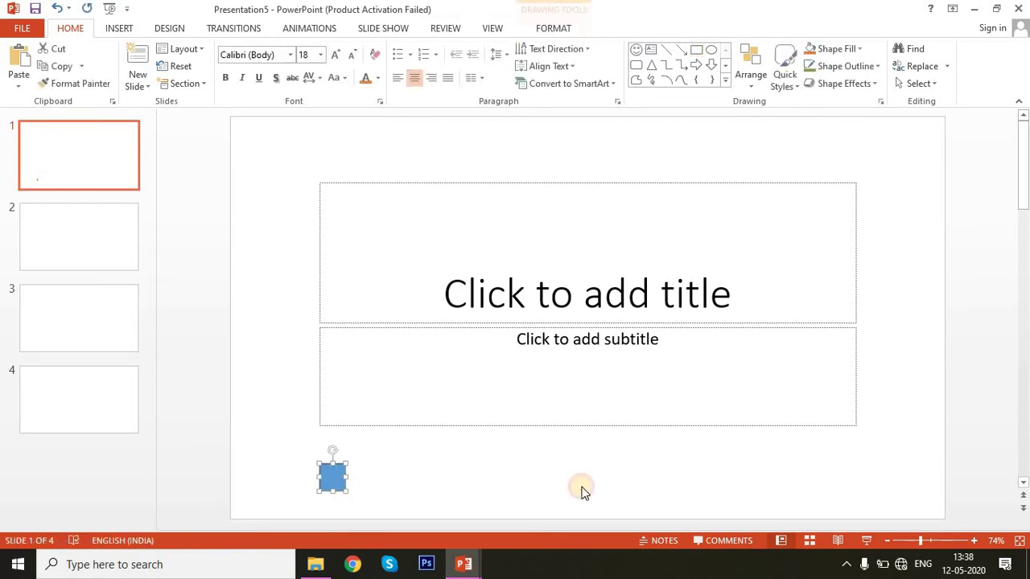
{"action": "left_click", "coordinate": [859, 53]}
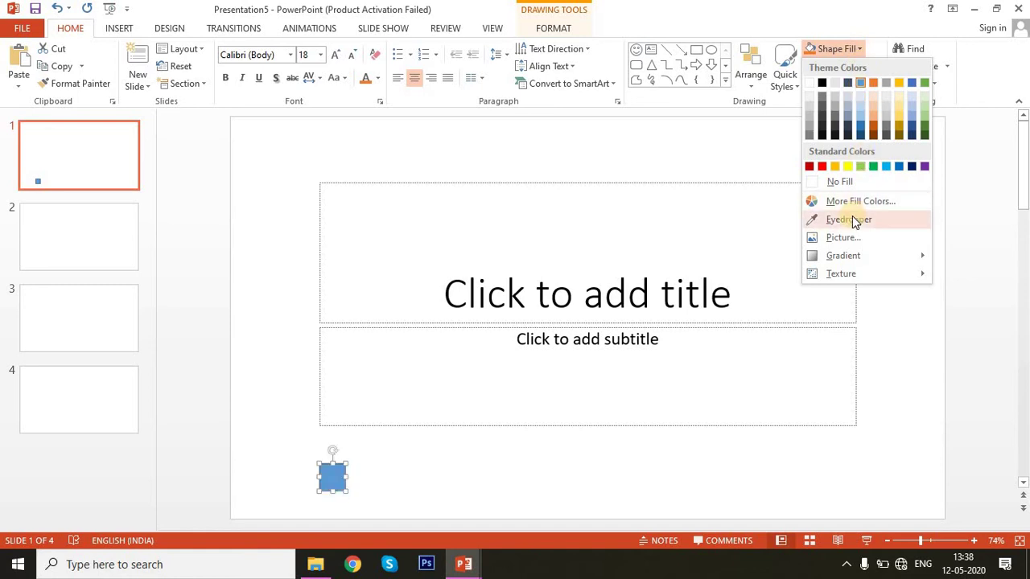
{"action": "mouse_move", "coordinate": [861, 256]}
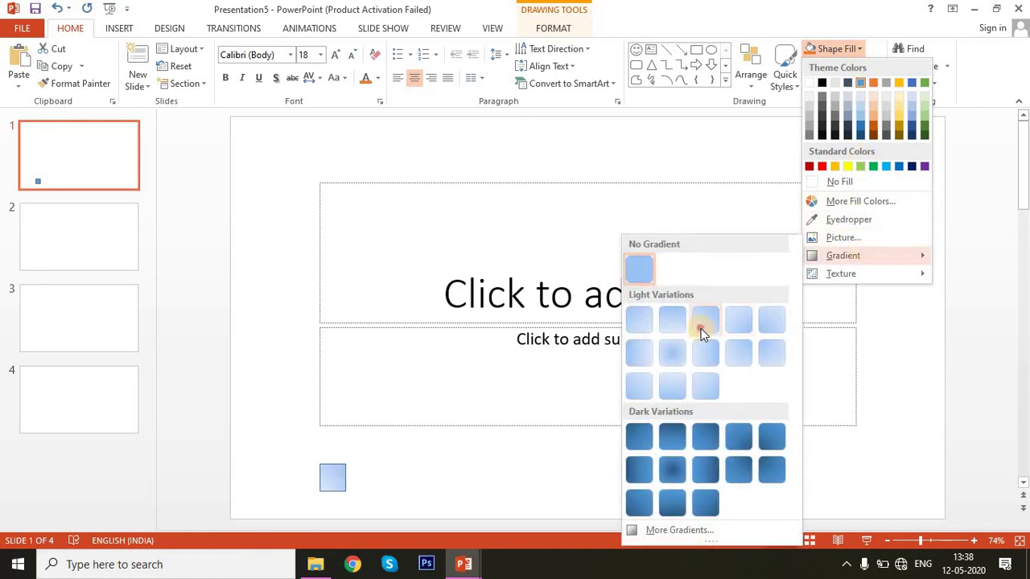
{"action": "left_click", "coordinate": [703, 326]}
{"action": "left_click", "coordinate": [344, 494]}
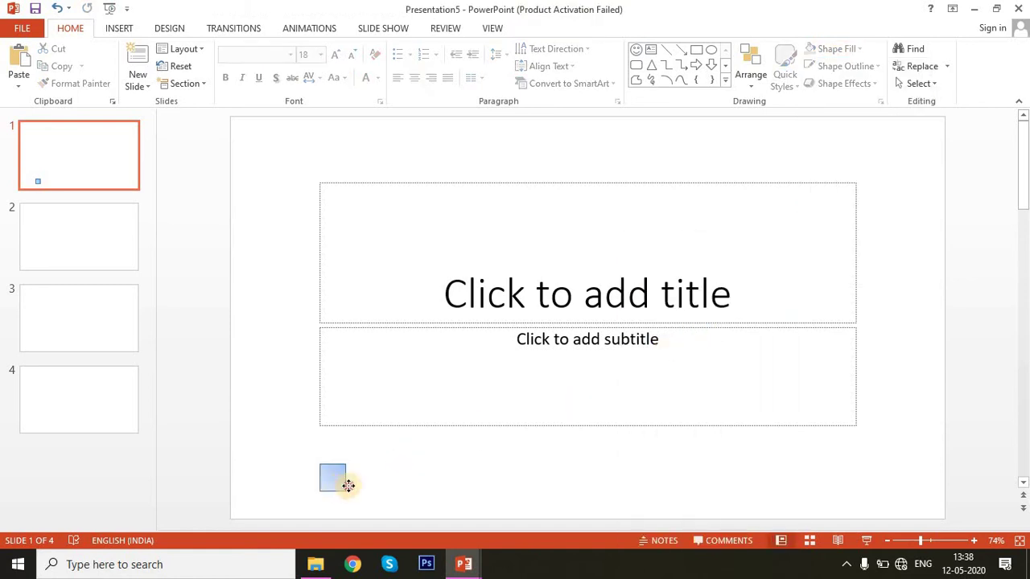
Step: Move the gradient square into the slide's bottom-right corner
{"action": "left_click_drag", "start_coordinate": [347, 485], "coordinate": [927, 499]}
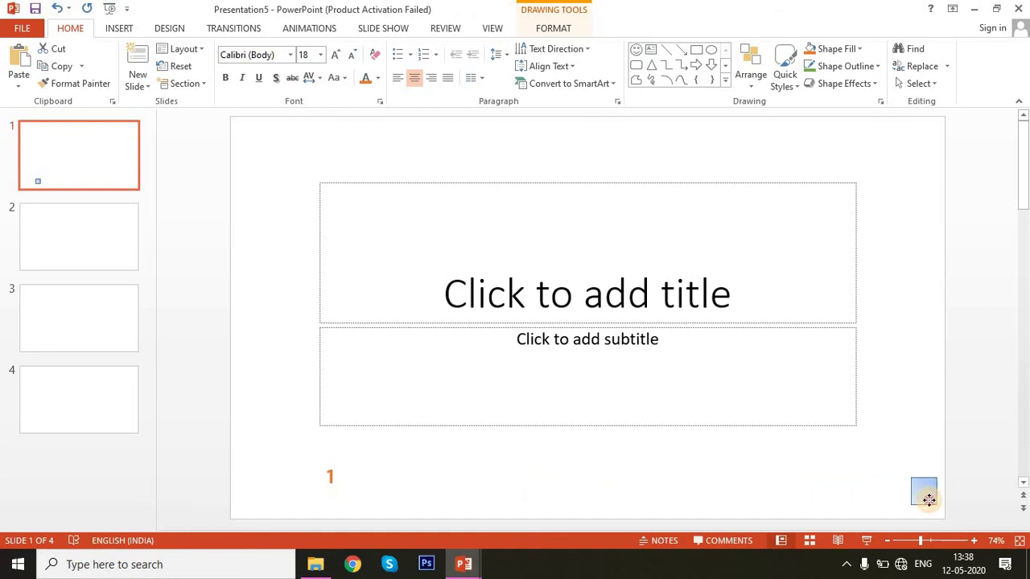
{"action": "left_click_drag", "start_coordinate": [927, 503], "coordinate": [927, 503]}
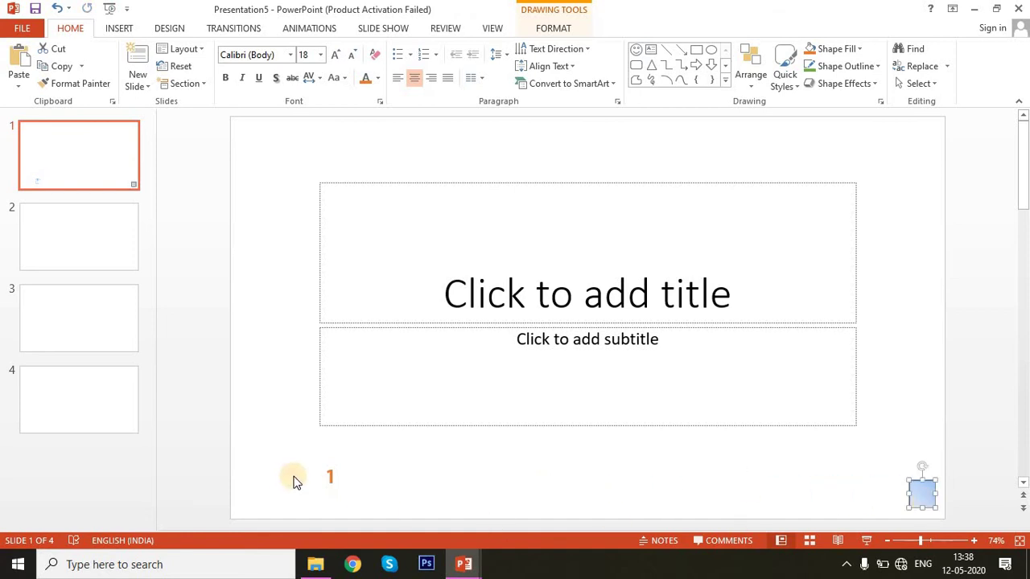
{"action": "left_click", "coordinate": [332, 475]}
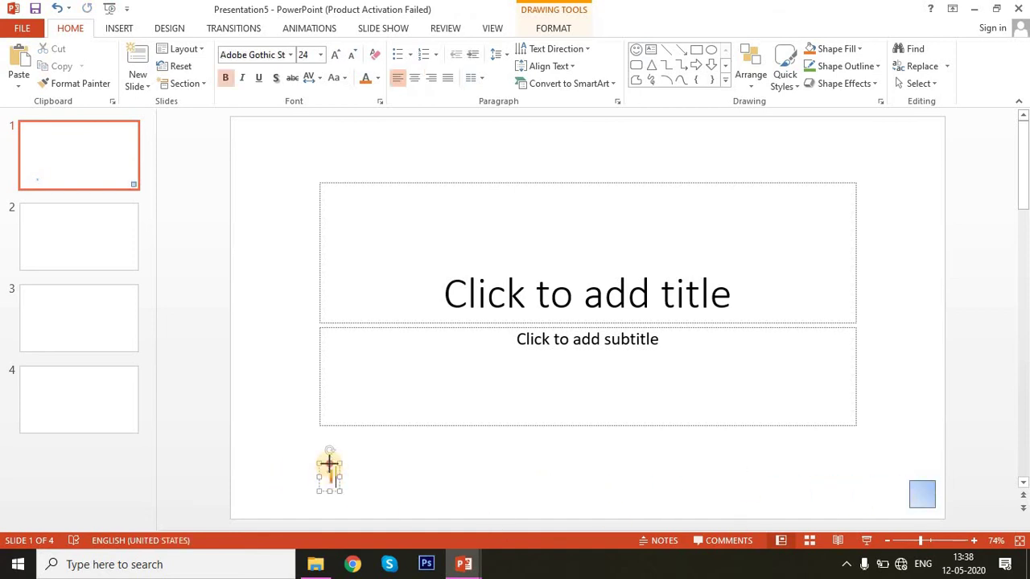
Step: Bring the 1 text box to the front of other shapes
{"action": "right_click", "coordinate": [329, 465]}
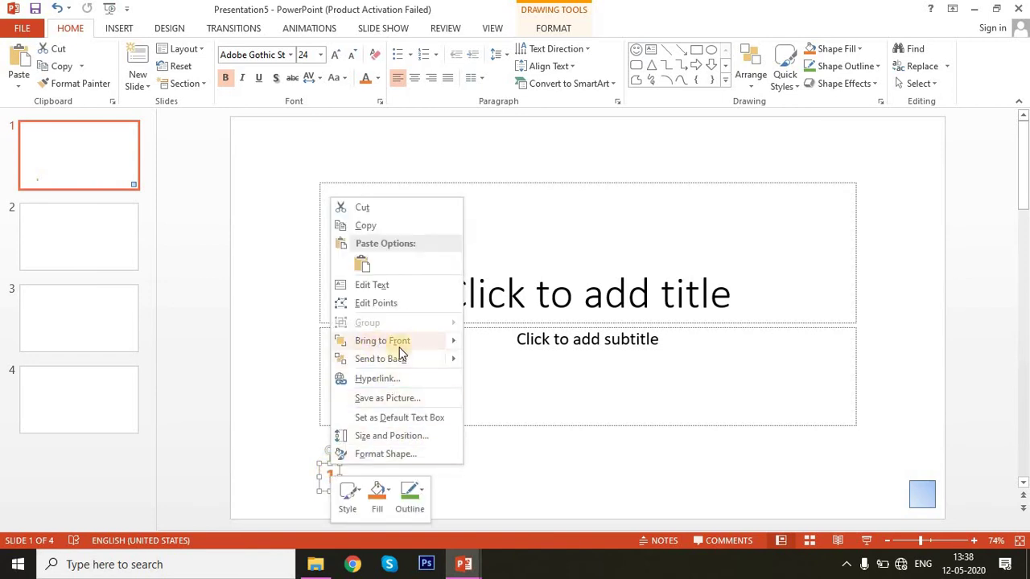
{"action": "mouse_move", "coordinate": [456, 359]}
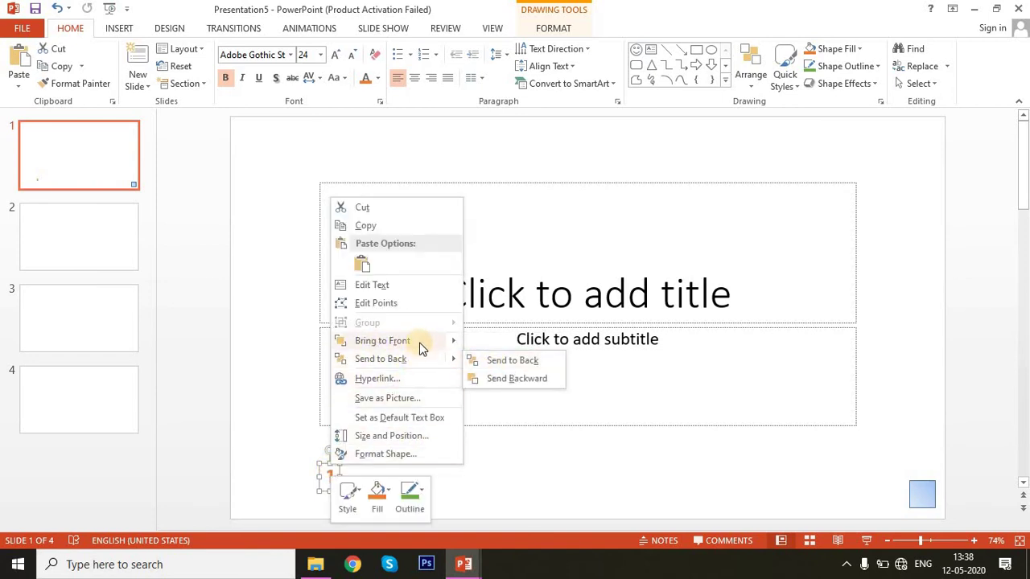
{"action": "mouse_move", "coordinate": [420, 342]}
{"action": "left_click", "coordinate": [500, 341]}
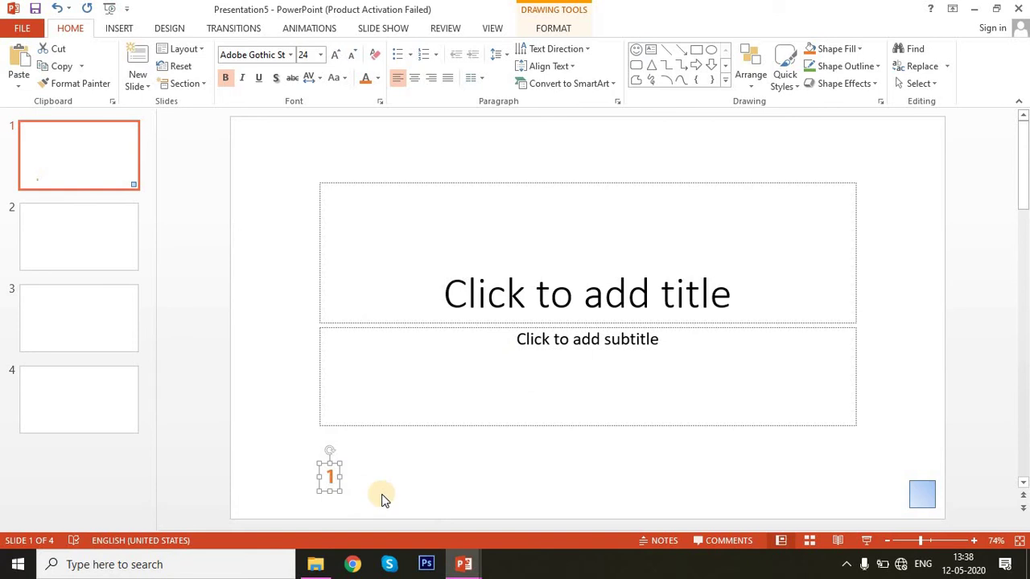
{"action": "left_click", "coordinate": [381, 494]}
Step: Drag the orange 1 onto the blue gradient square at the bottom right
{"action": "left_click", "coordinate": [330, 473]}
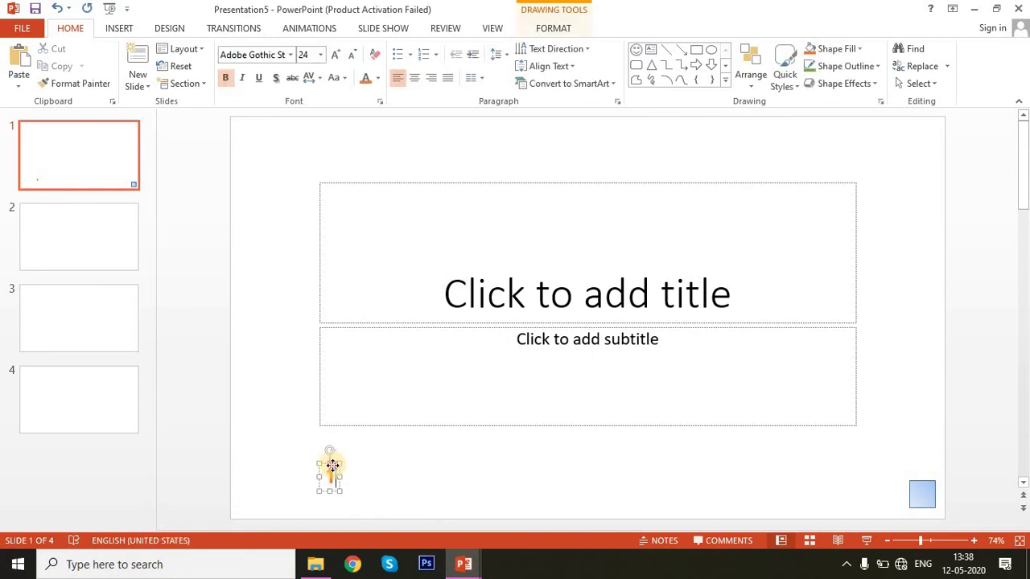
{"action": "left_click_drag", "start_coordinate": [333, 465], "coordinate": [933, 484]}
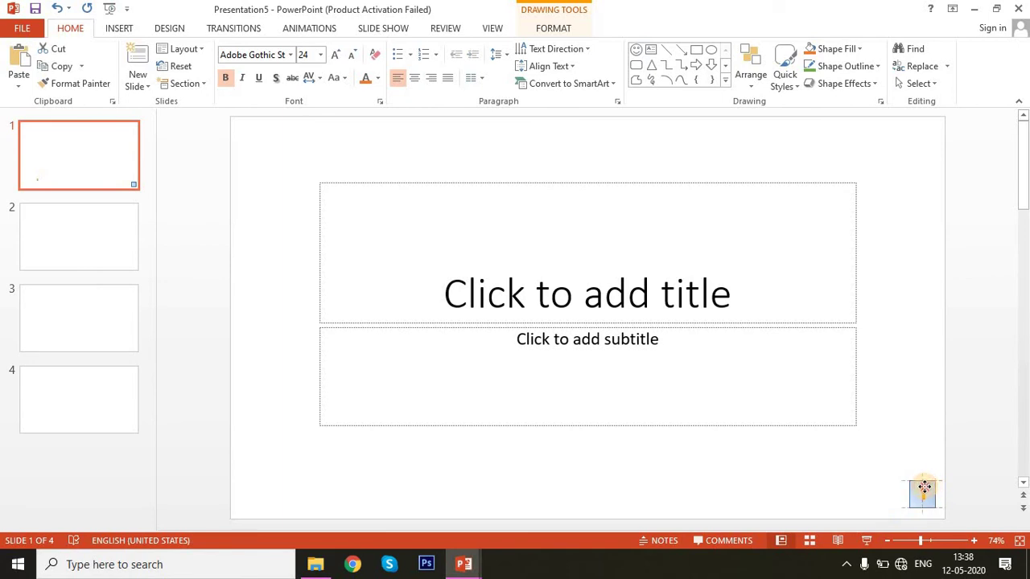
{"action": "left_click", "coordinate": [923, 401]}
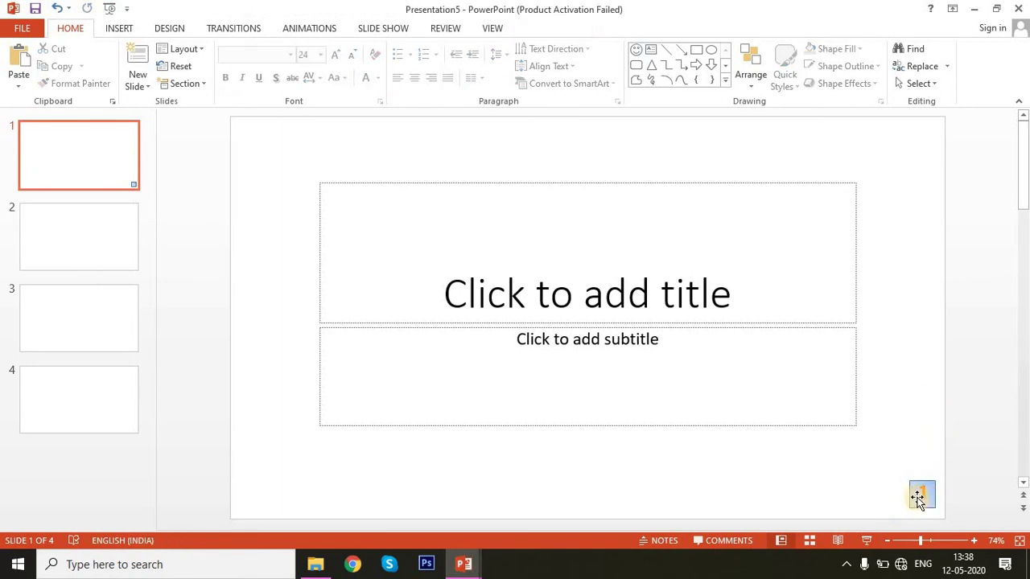
{"action": "left_click", "coordinate": [923, 493]}
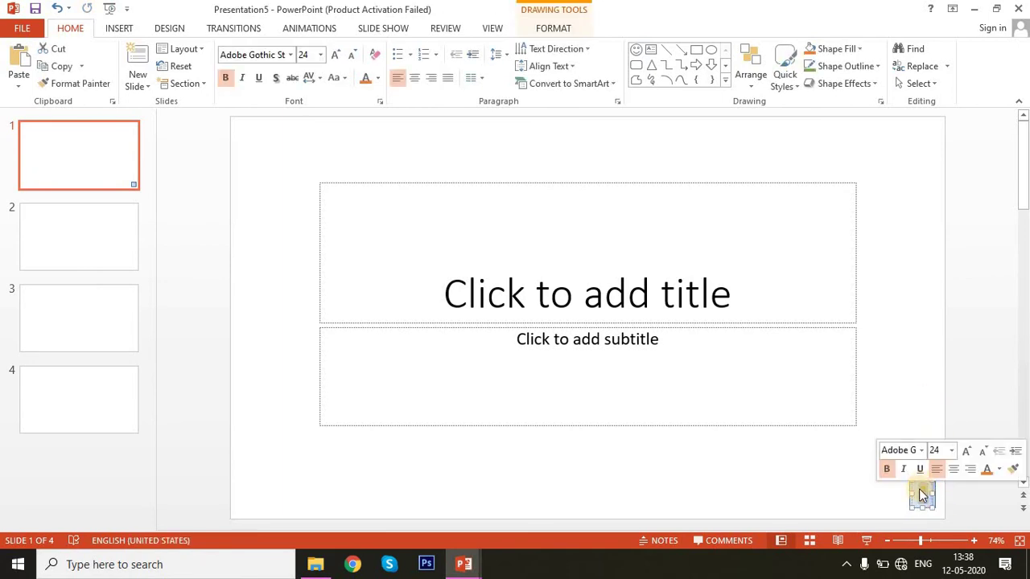
{"action": "left_click", "coordinate": [923, 492]}
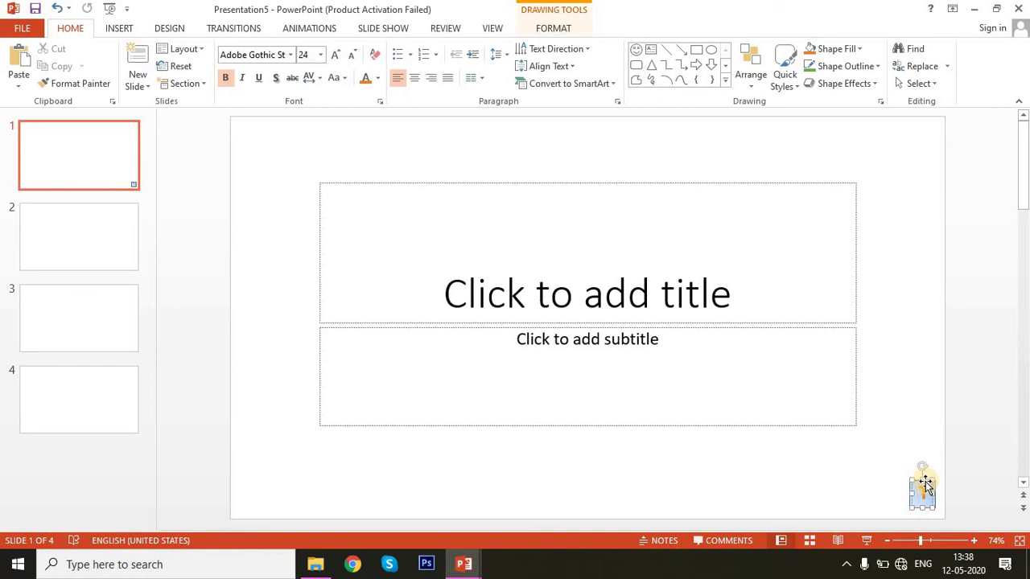
{"action": "left_click", "coordinate": [922, 478]}
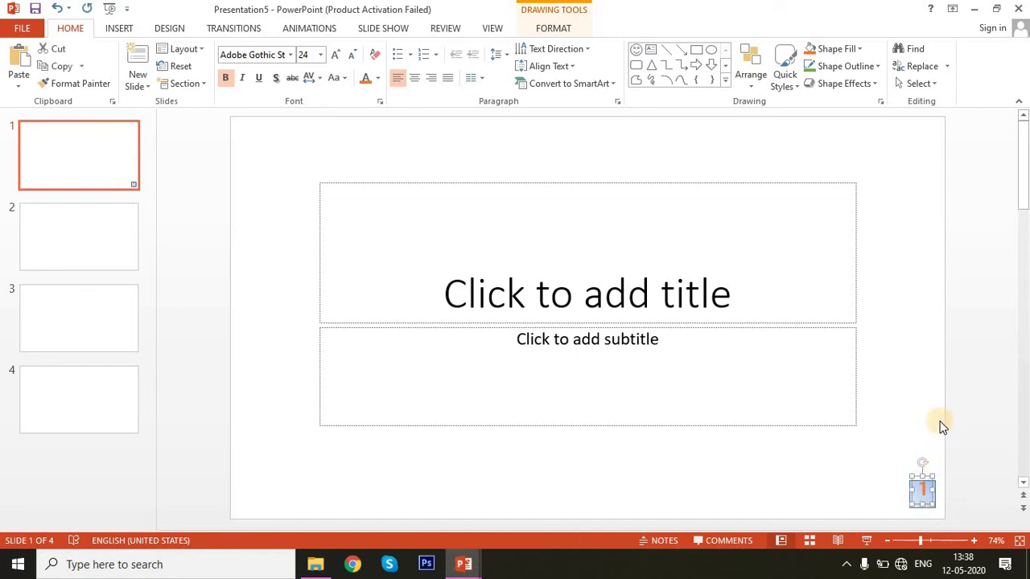
Step: Nudge and reposition the 1 to centre it within the blue gradient square
{"action": "key", "text": "Down"}
{"action": "key", "text": "Down"}
{"action": "key", "text": "Down"}
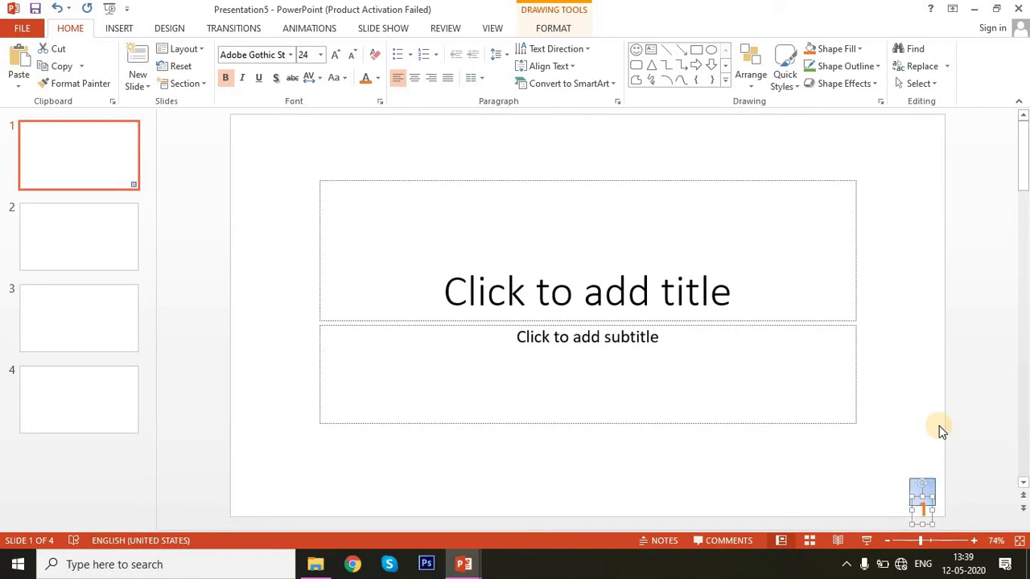
{"action": "key", "text": "Down"}
{"action": "key", "text": "Up"}
{"action": "key", "text": "Up"}
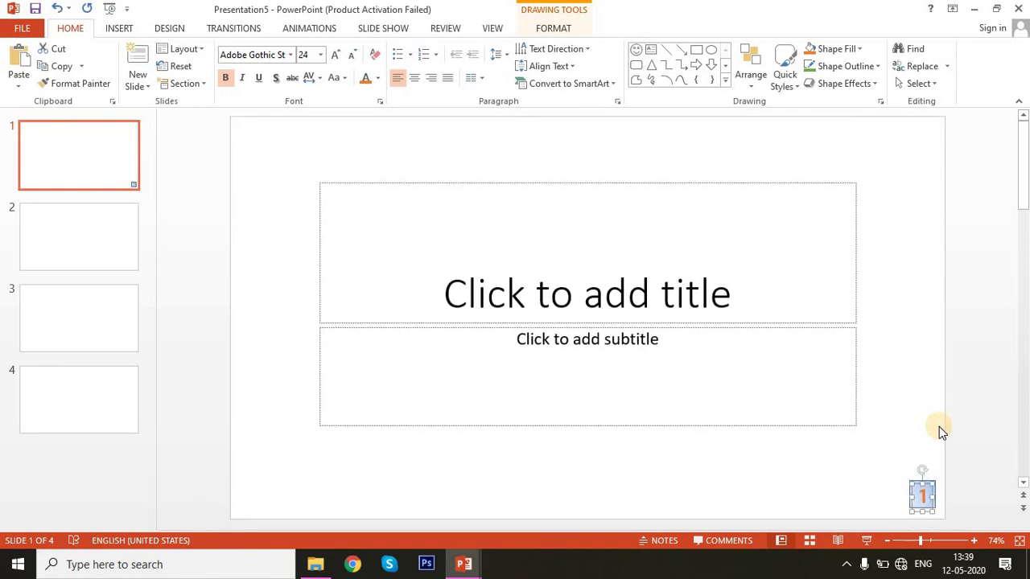
{"action": "key", "text": "Up"}
{"action": "left_click", "coordinate": [938, 430]}
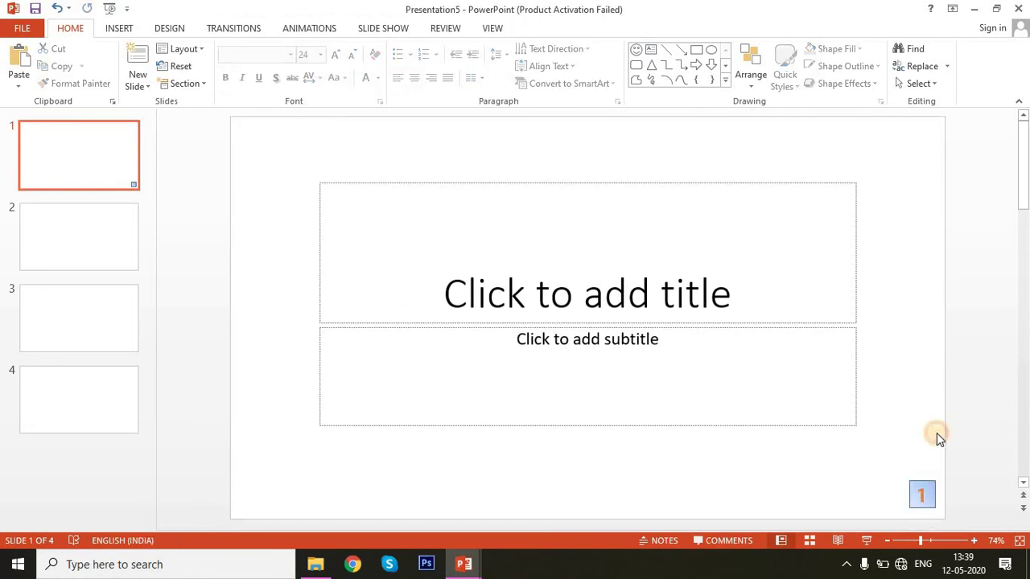
{"action": "left_click", "coordinate": [922, 491]}
{"action": "left_click", "coordinate": [936, 481]}
{"action": "left_click", "coordinate": [922, 494]}
{"action": "left_click_drag", "start_coordinate": [924, 497], "coordinate": [927, 503]}
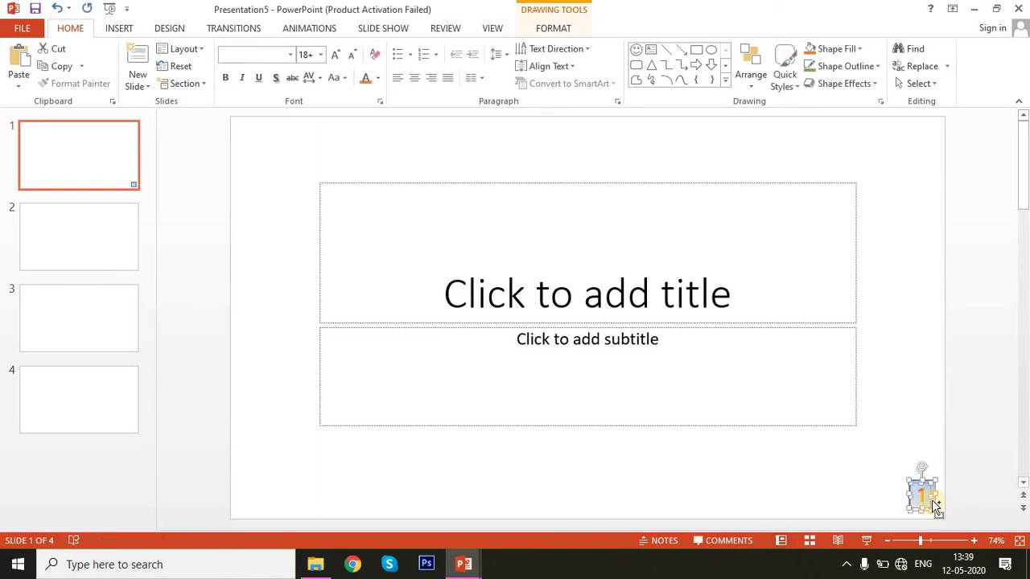
{"action": "left_click", "coordinate": [840, 434]}
Step: Paste the number box onto slides 4, 3 and 2
{"action": "key", "text": "End"}
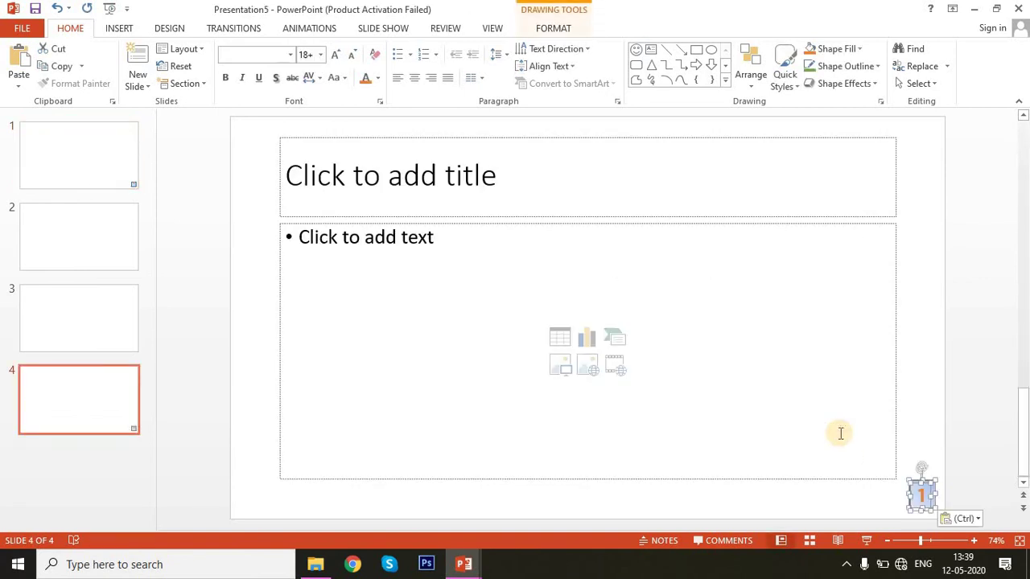
{"action": "key", "text": "Page_Up"}
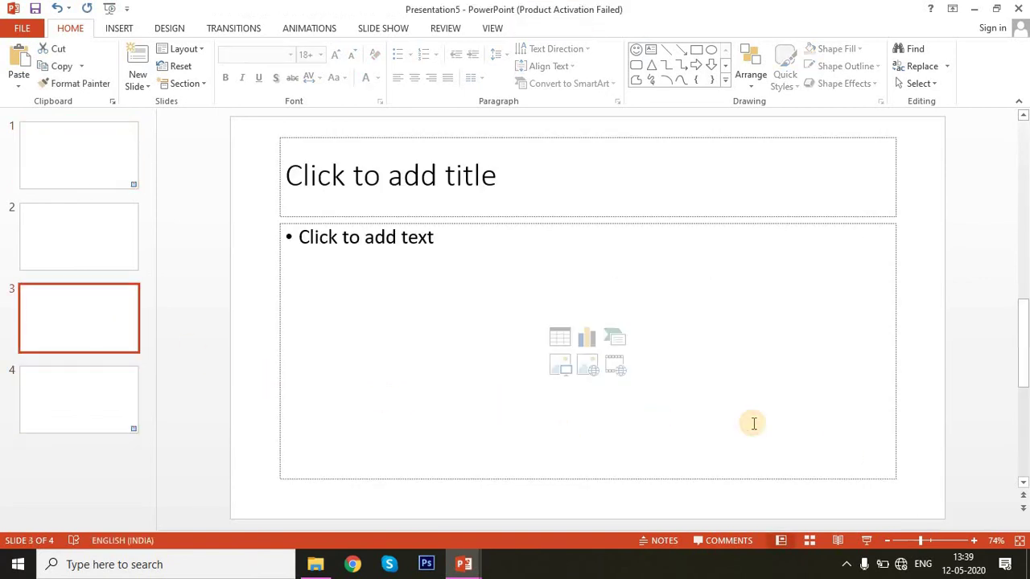
{"action": "key", "text": "ctrl+v"}
{"action": "key", "text": "Page_Up"}
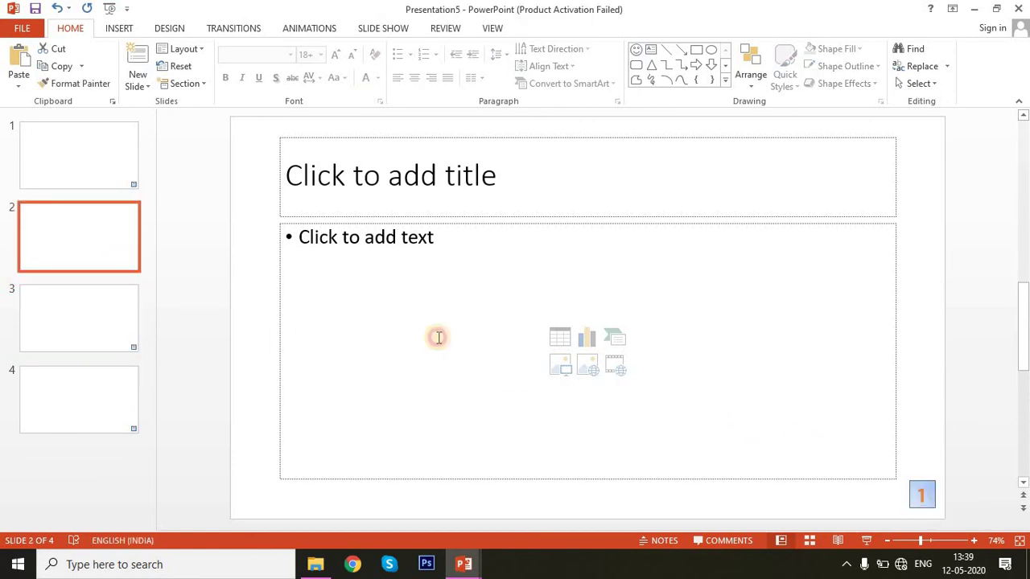
{"action": "key", "text": "ctrl+v"}
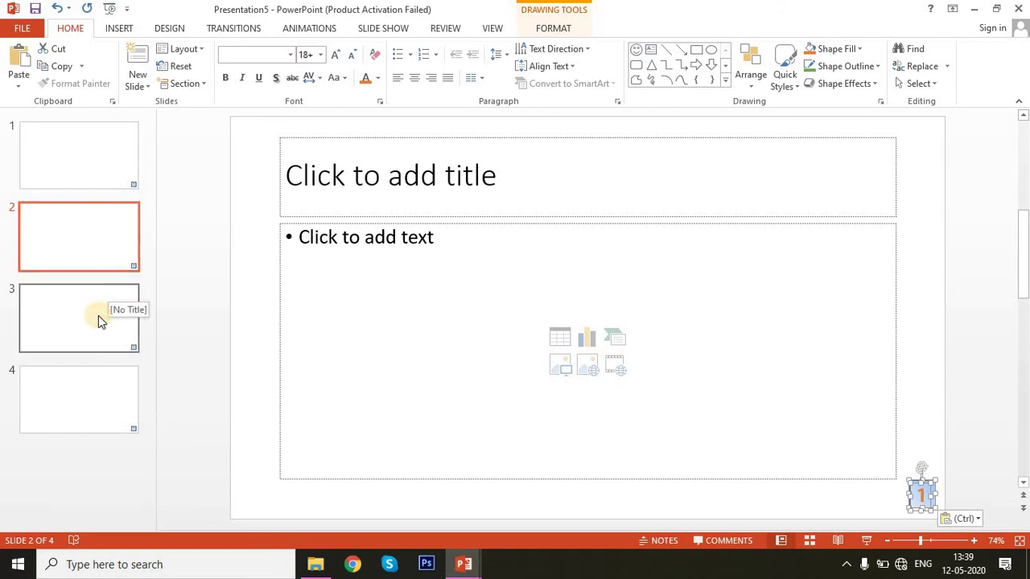
Step: Check slide 3's number box and paste the box onto slide 2 again
{"action": "left_click", "coordinate": [98, 320]}
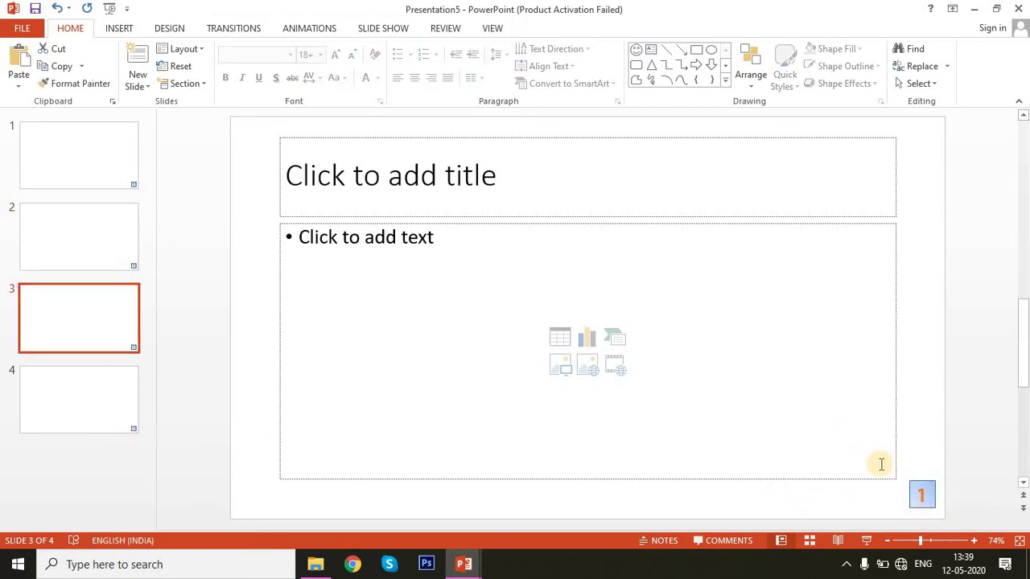
{"action": "scroll", "coordinate": [881, 465], "scroll_direction": "up", "scroll_amount": 1}
{"action": "scroll", "coordinate": [881, 464], "scroll_direction": "up", "scroll_amount": 1}
{"action": "scroll", "coordinate": [881, 464], "scroll_direction": "down", "scroll_amount": 1}
{"action": "scroll", "coordinate": [881, 464], "scroll_direction": "down", "scroll_amount": 2}
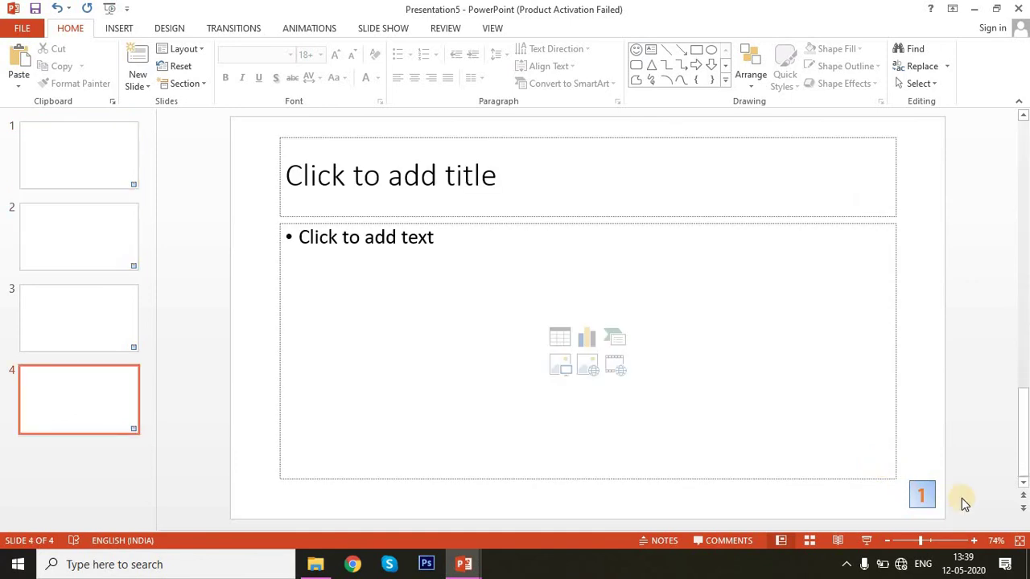
{"action": "left_click", "coordinate": [101, 230]}
{"action": "key", "text": "ctrl+v"}
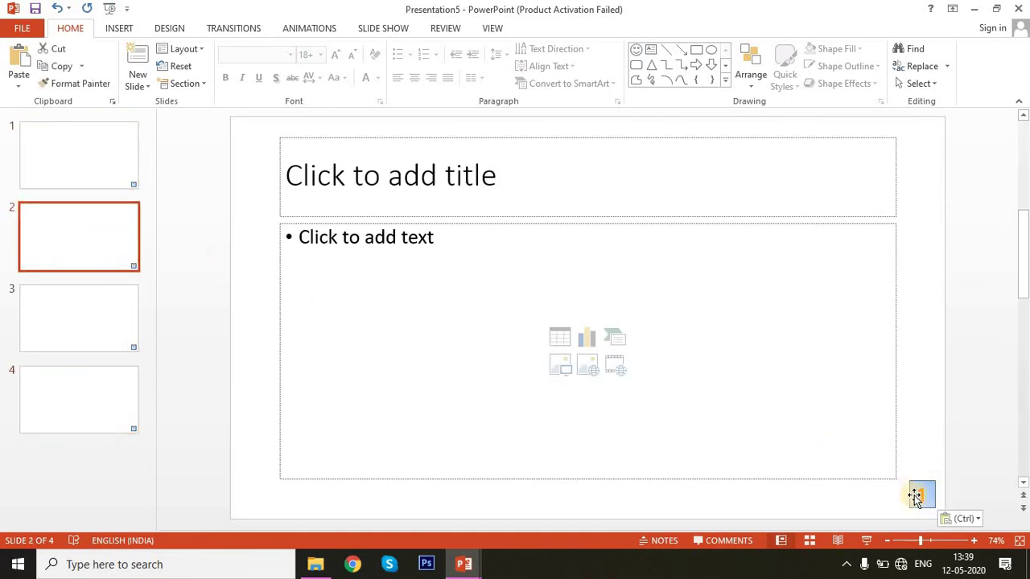
Step: Change the number boxes on slides 2, 3 and 4 to read 2, 3 and 4
{"action": "left_click", "coordinate": [920, 494]}
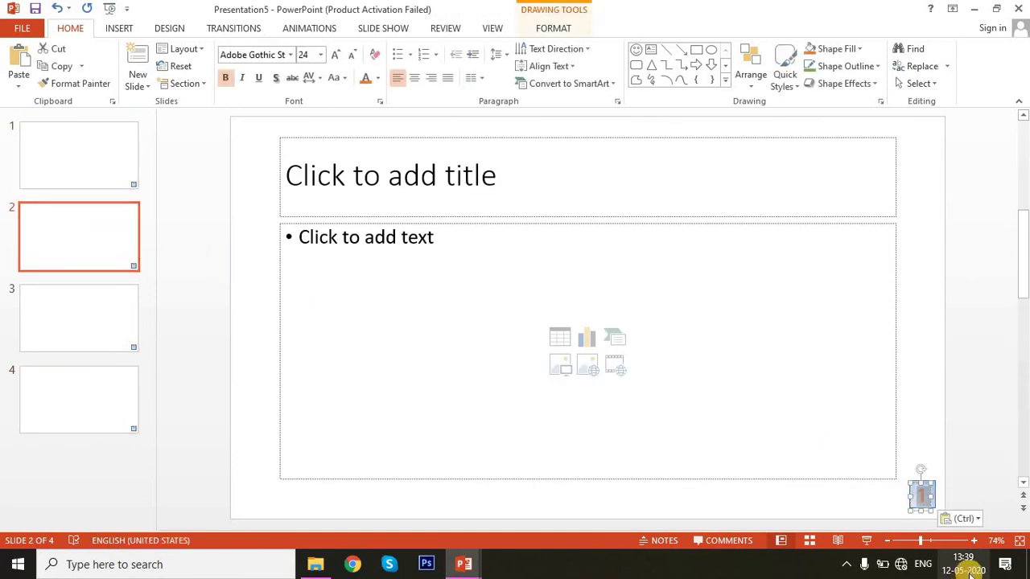
{"action": "left_click", "coordinate": [104, 337]}
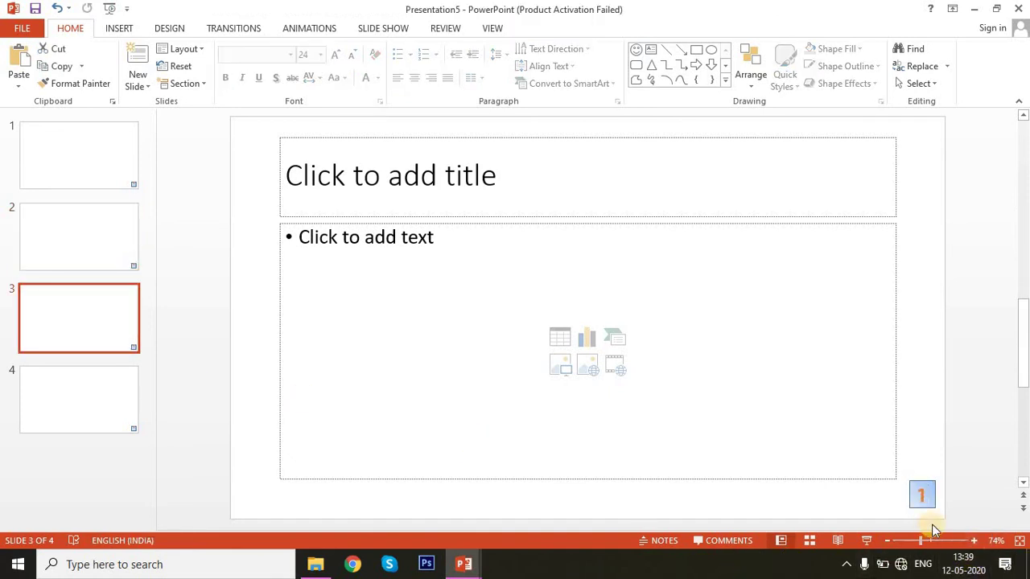
{"action": "left_click", "coordinate": [920, 494]}
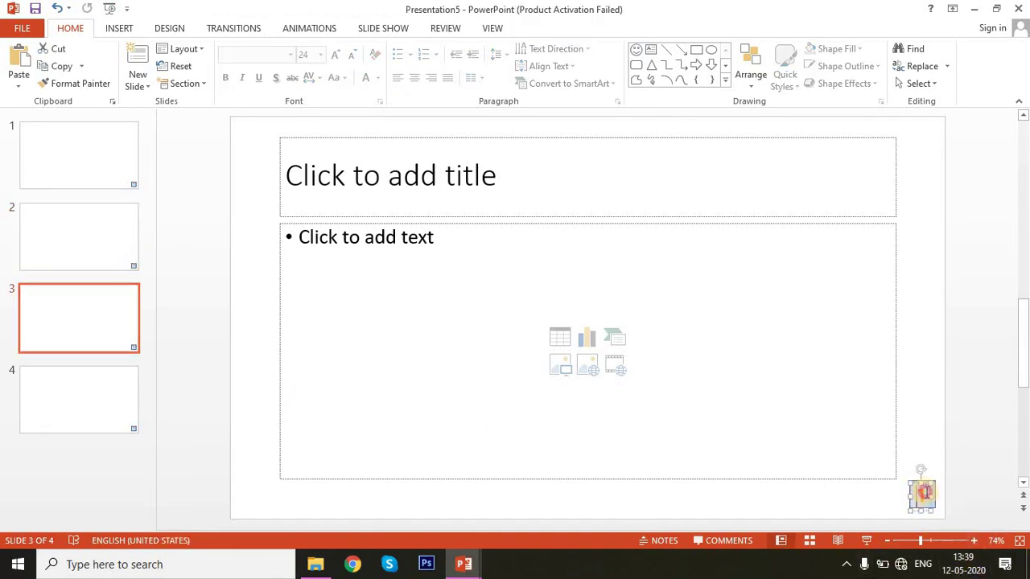
{"action": "left_click", "coordinate": [120, 417]}
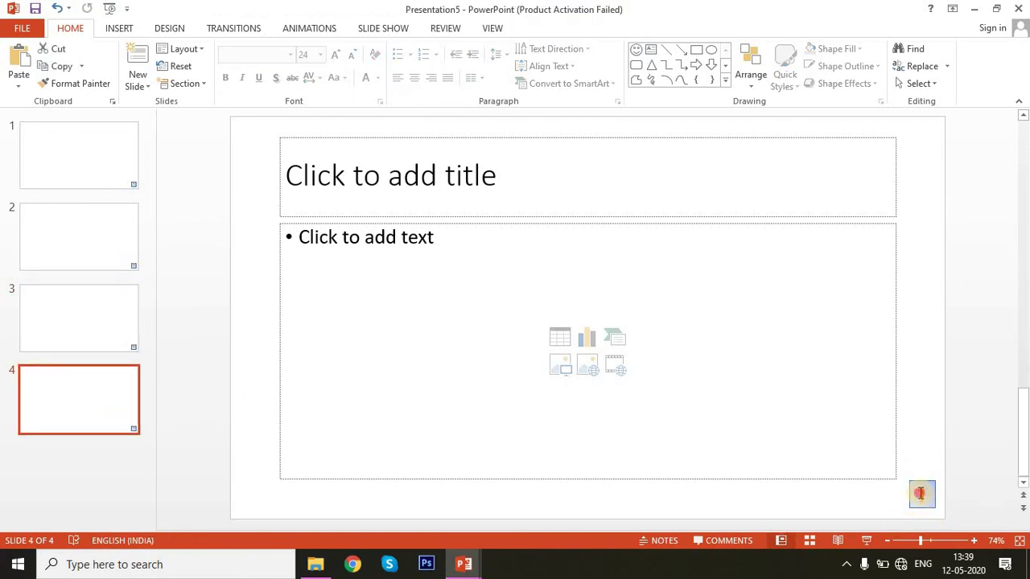
{"action": "left_click", "coordinate": [919, 494]}
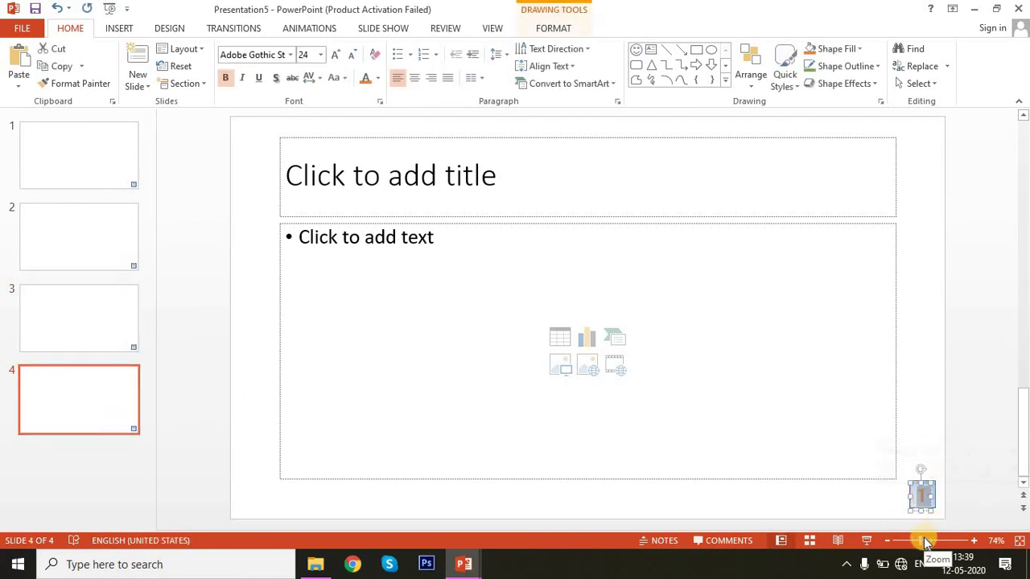
{"action": "left_click", "coordinate": [909, 362]}
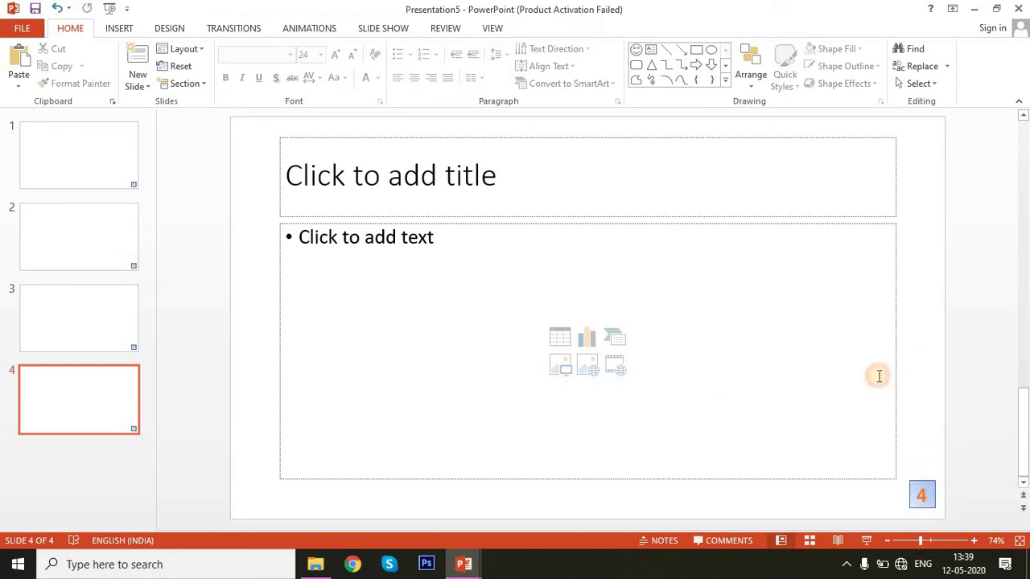
{"action": "left_click", "coordinate": [34, 183]}
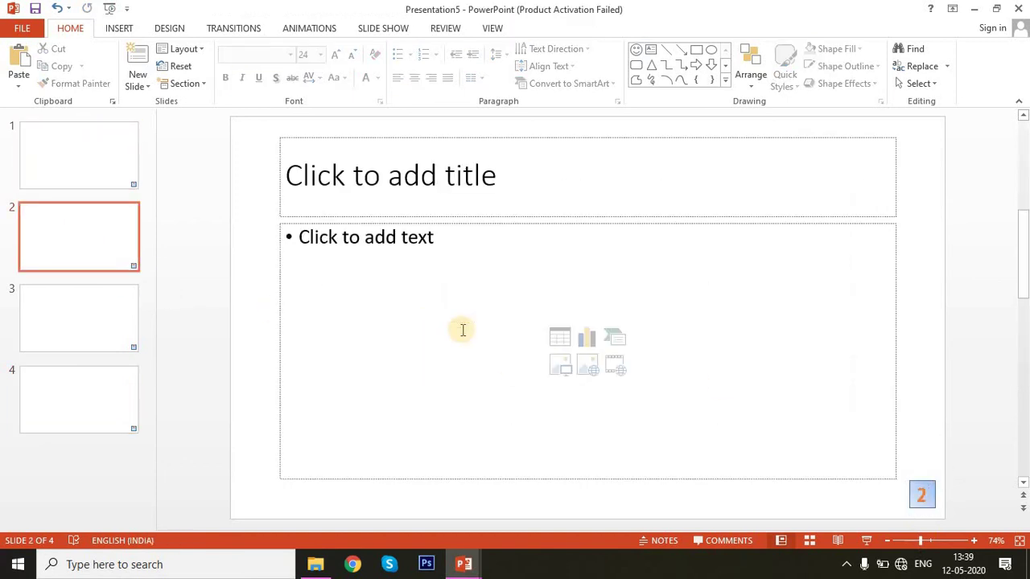
{"action": "scroll", "coordinate": [463, 329], "scroll_direction": "down", "scroll_amount": 1}
{"action": "scroll", "coordinate": [462, 330], "scroll_direction": "down", "scroll_amount": 1}
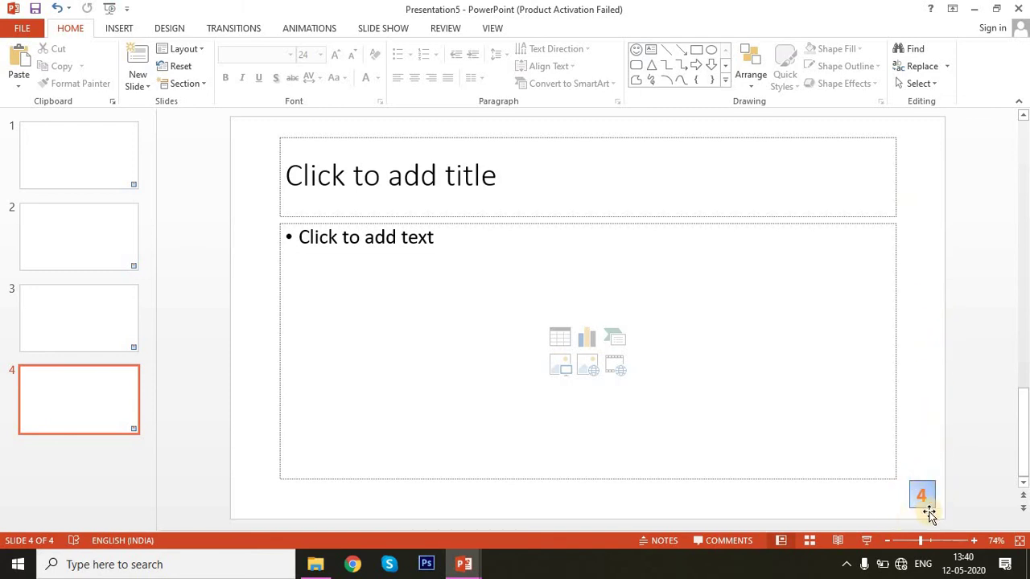
{"action": "double_click", "coordinate": [917, 486]}
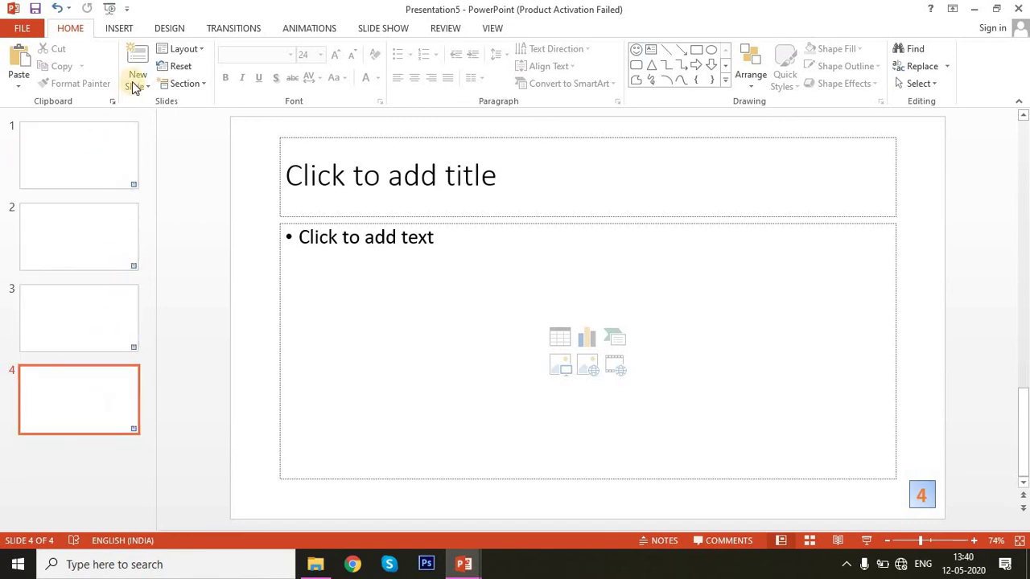
Step: Add three new blank slides, 5–7, and click through them
{"action": "left_click", "coordinate": [133, 55]}
{"action": "left_click", "coordinate": [132, 55]}
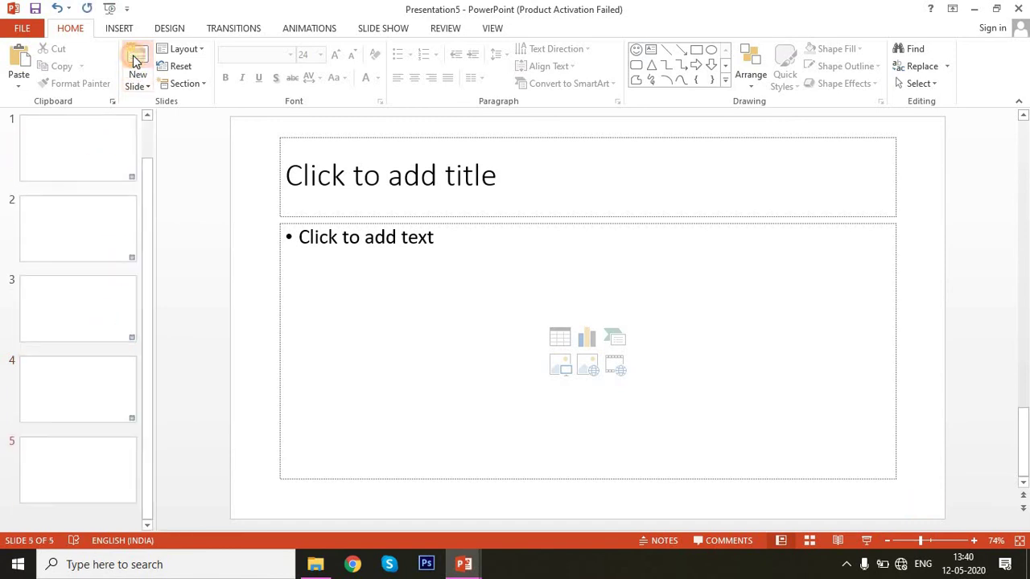
{"action": "left_click", "coordinate": [132, 54]}
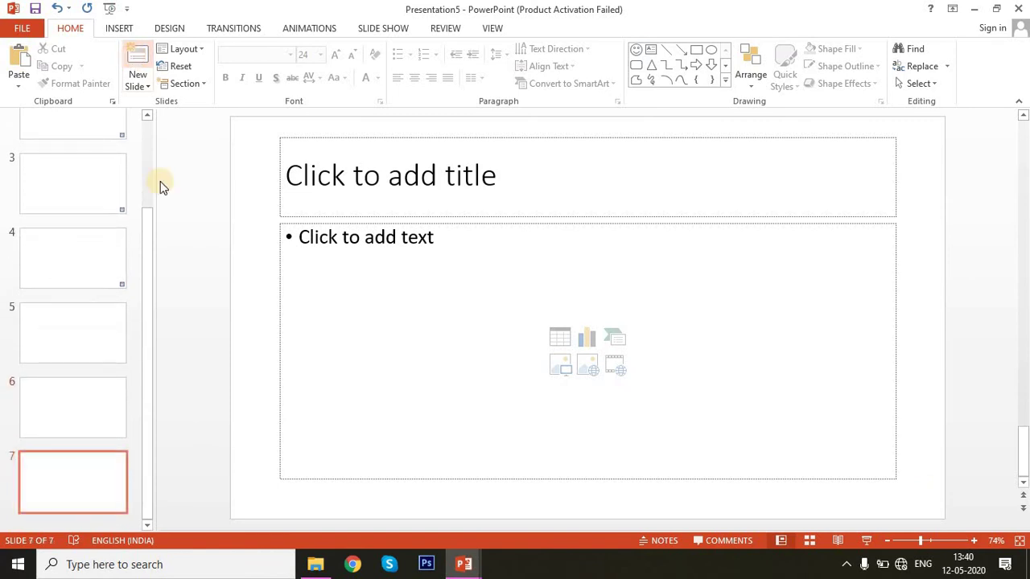
{"action": "left_click", "coordinate": [85, 322]}
{"action": "left_click", "coordinate": [82, 396]}
{"action": "left_click", "coordinate": [92, 479]}
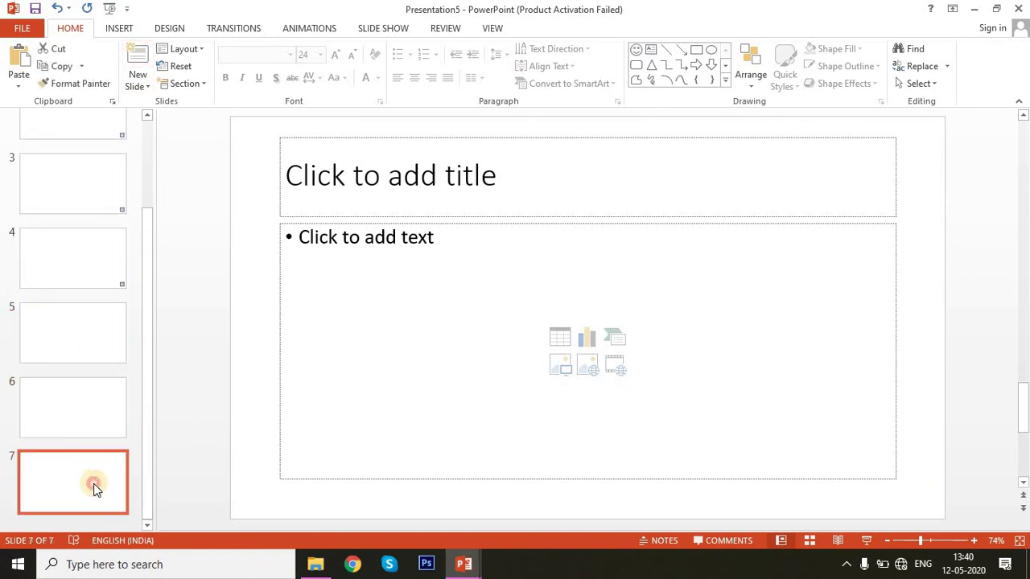
{"action": "left_click", "coordinate": [109, 411]}
{"action": "left_click", "coordinate": [115, 338]}
{"action": "left_click", "coordinate": [112, 415]}
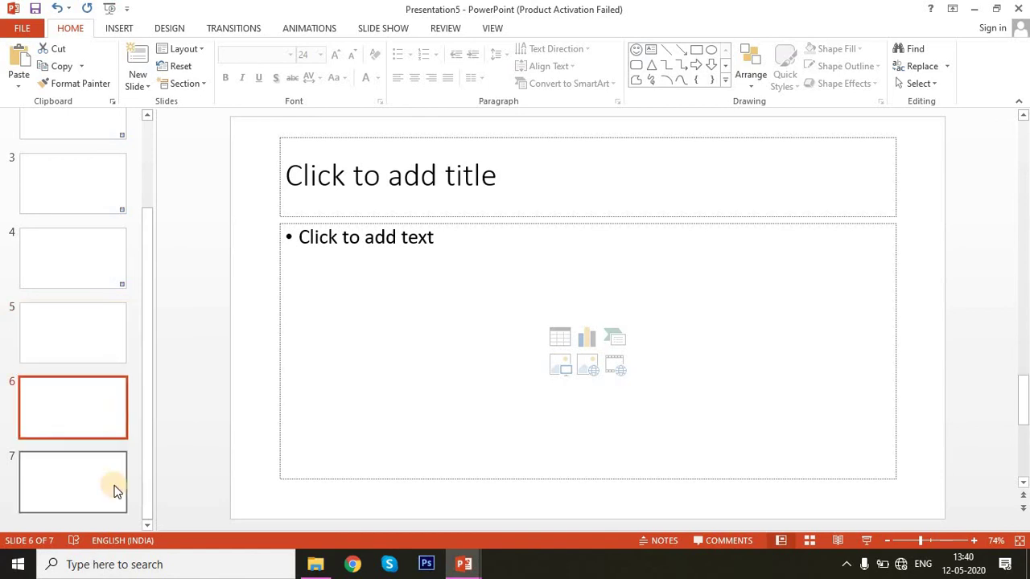
{"action": "left_click", "coordinate": [115, 489]}
Step: Paste the number box onto slide 5 and change its digit to 5
{"action": "left_click", "coordinate": [99, 336]}
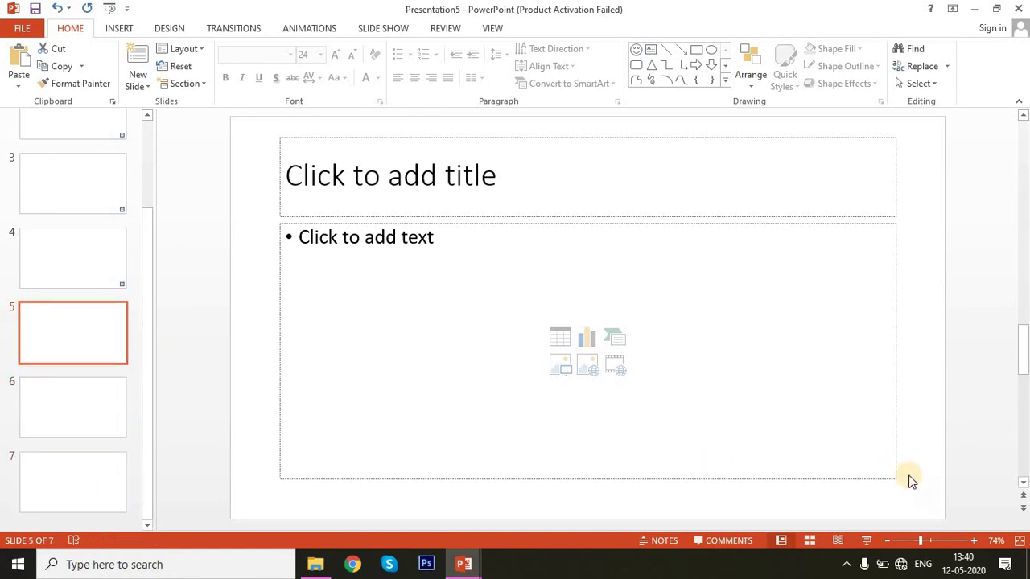
{"action": "key", "text": "ctrl+v"}
{"action": "left_click", "coordinate": [685, 495]}
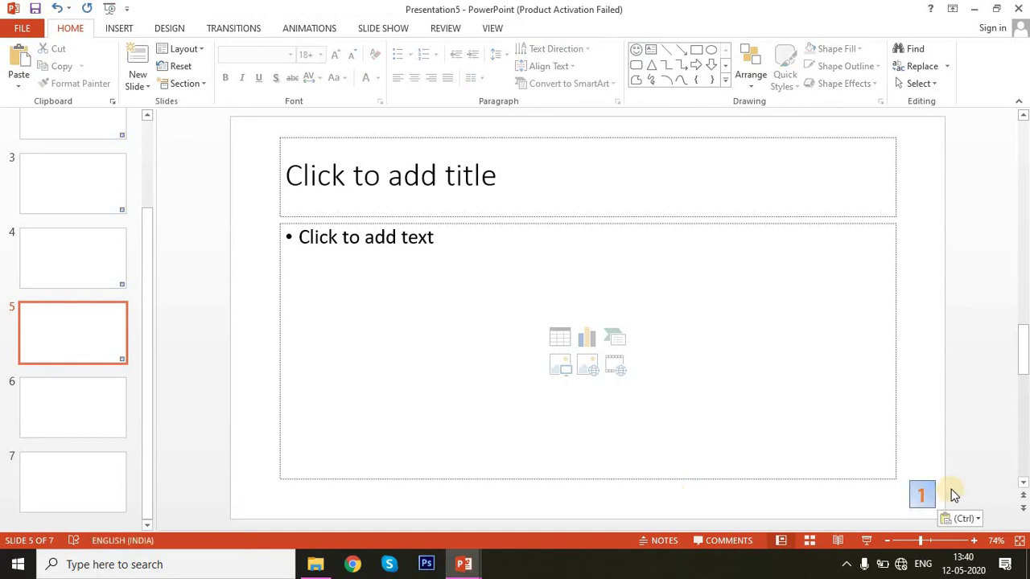
{"action": "left_click", "coordinate": [922, 497]}
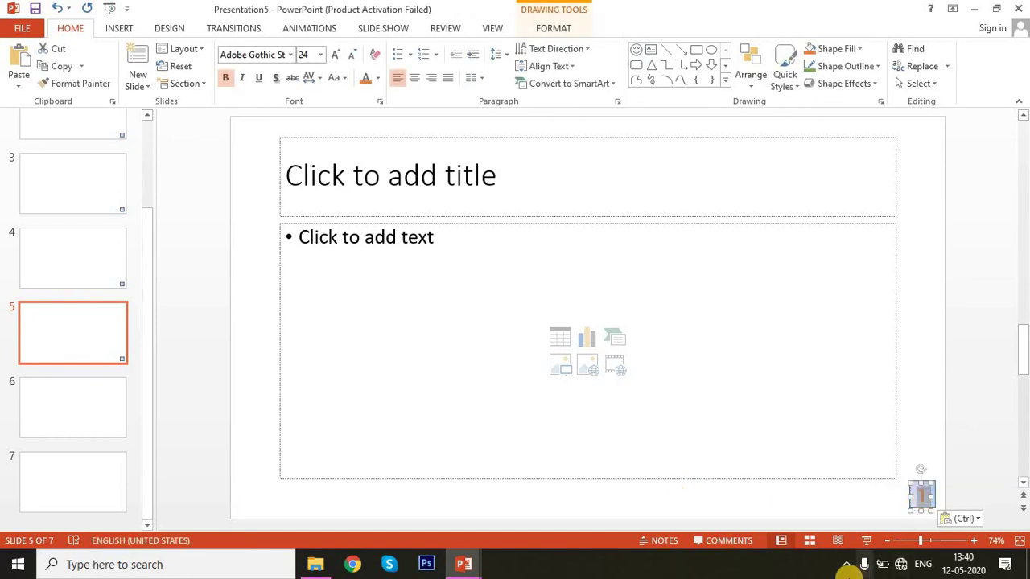
{"action": "type", "text": "5"}
{"action": "left_click", "coordinate": [770, 419]}
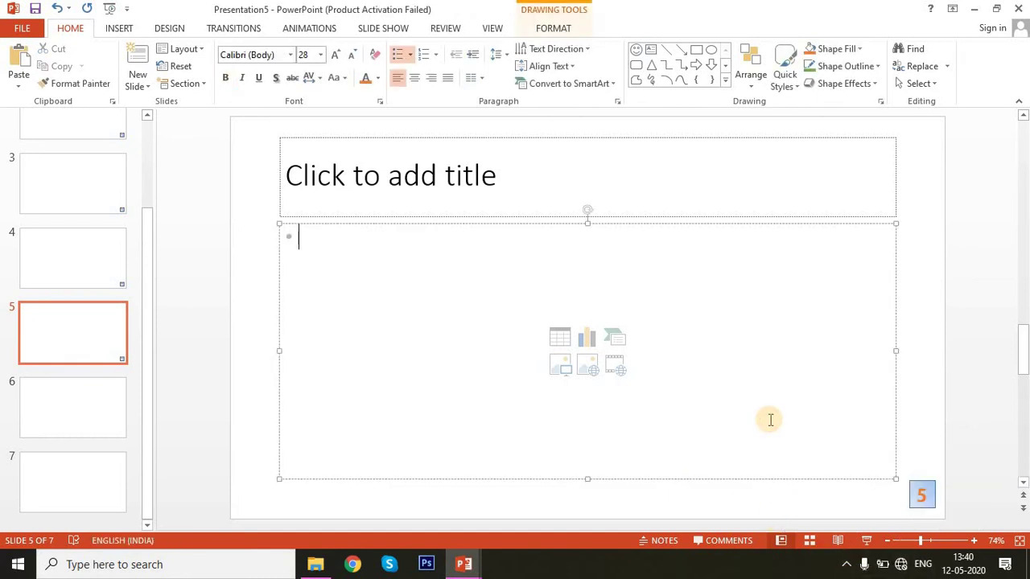
{"action": "key", "text": "Page_Up"}
{"action": "key", "text": "Page_Down"}
{"action": "key", "text": "Page_Down"}
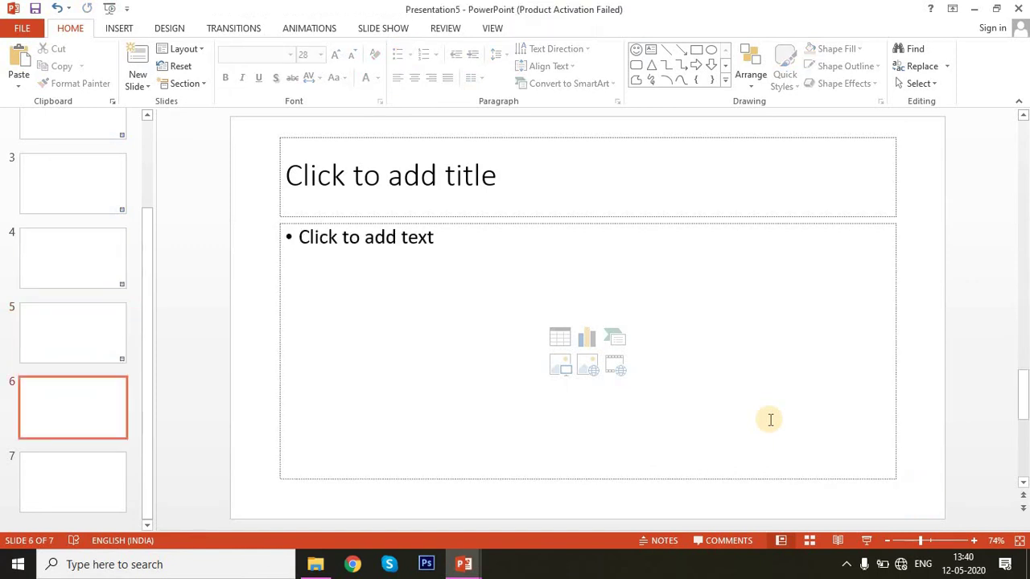
{"action": "key", "text": "Page_Up"}
{"action": "key", "text": "Page_Up"}
{"action": "key", "text": "Page_Up"}
{"action": "key", "text": "Page_Up"}
{"action": "key", "text": "Page_Up"}
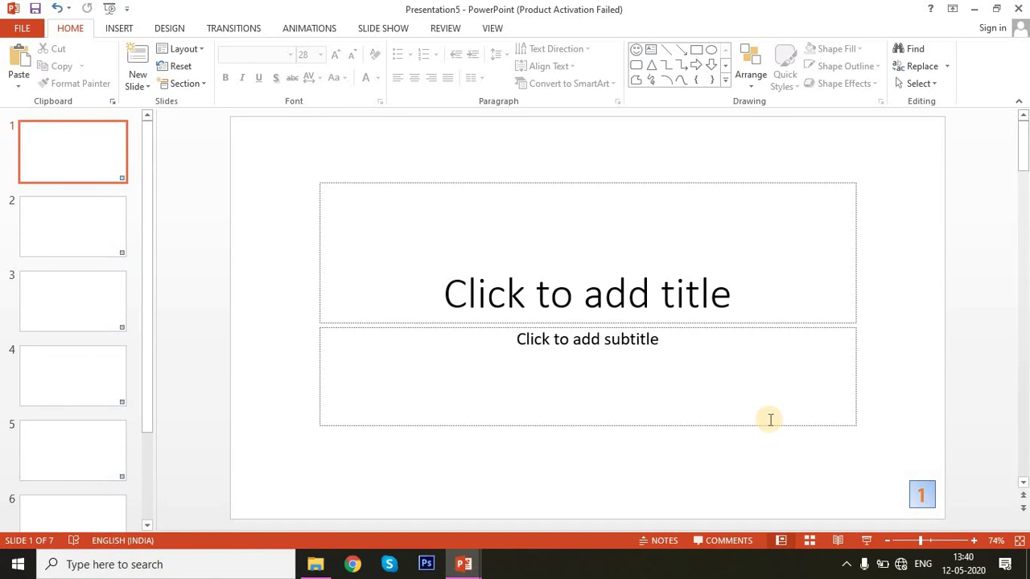
{"action": "key", "text": "Page_Down"}
{"action": "key", "text": "Page_Down"}
{"action": "key", "text": "Page_Down"}
{"action": "key", "text": "Page_Up"}
{"action": "key", "text": "Page_Up"}
{"action": "key", "text": "Page_Up"}
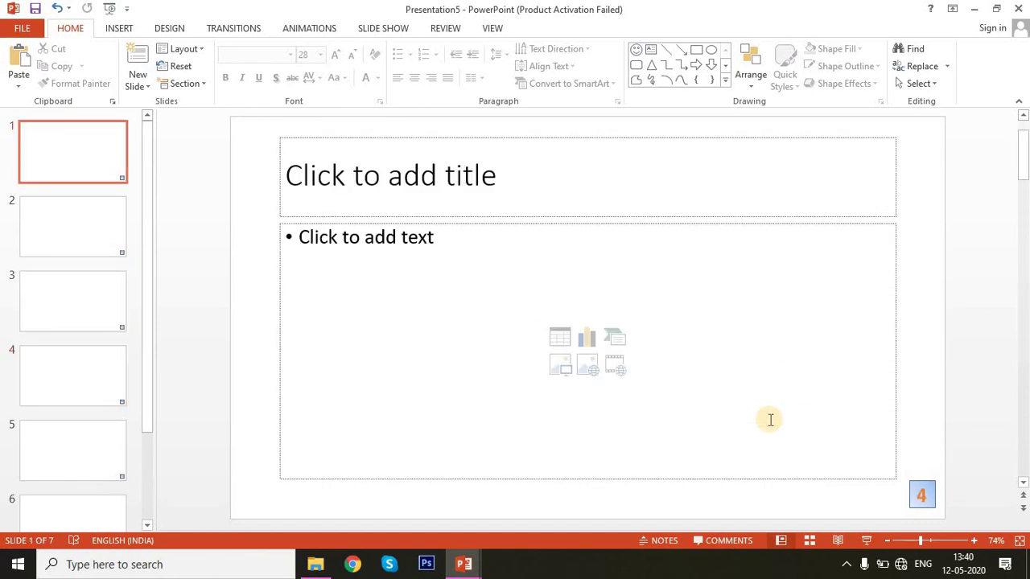